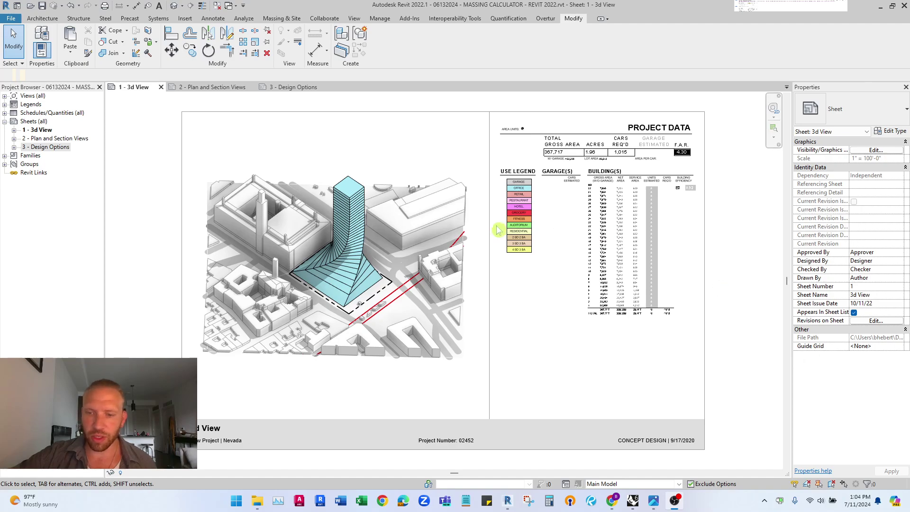
# Switch to Rhino and examine the flared tower mass up close from another angle in the Perspective view.
pyautogui.moveTo(632, 501)
pyautogui.click(600, 465)
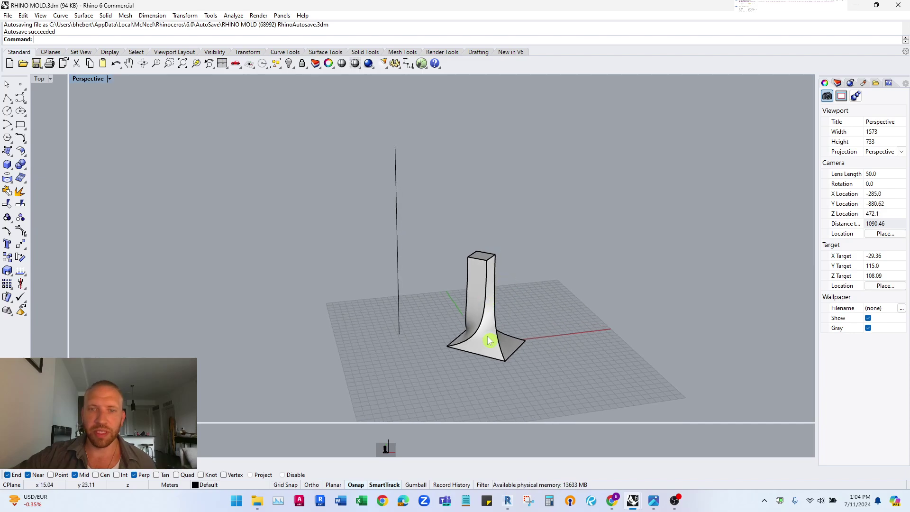
pyautogui.scroll(5, 493, 354)
pyautogui.moveTo(493, 354); pyautogui.dragTo(422, 281, button='right')
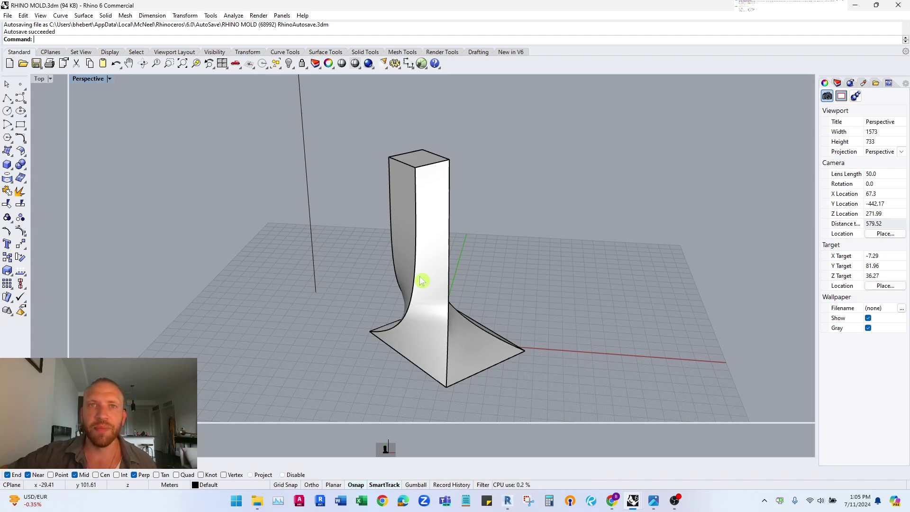
# Switch back to Revit, activate the 3D viewport on the sheet and make STEP 3 <primary> the active design option.
pyautogui.moveTo(506, 501)
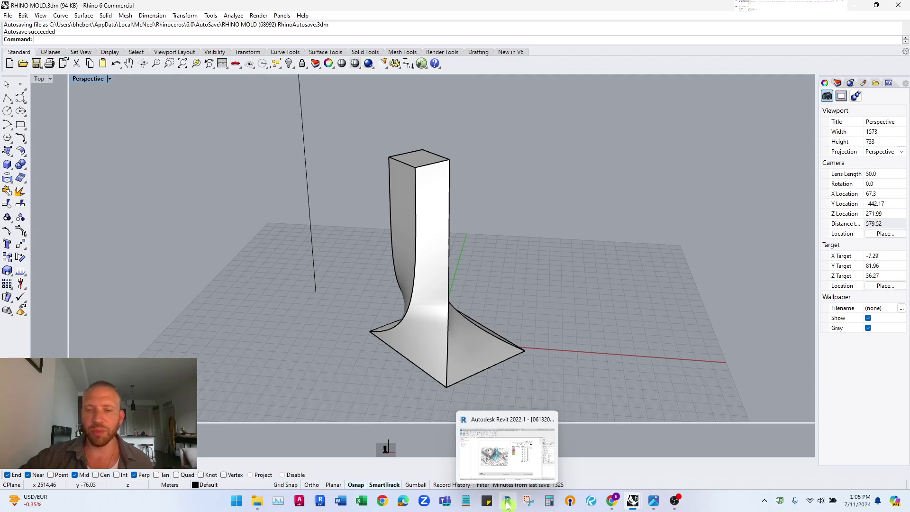
pyautogui.click(507, 502)
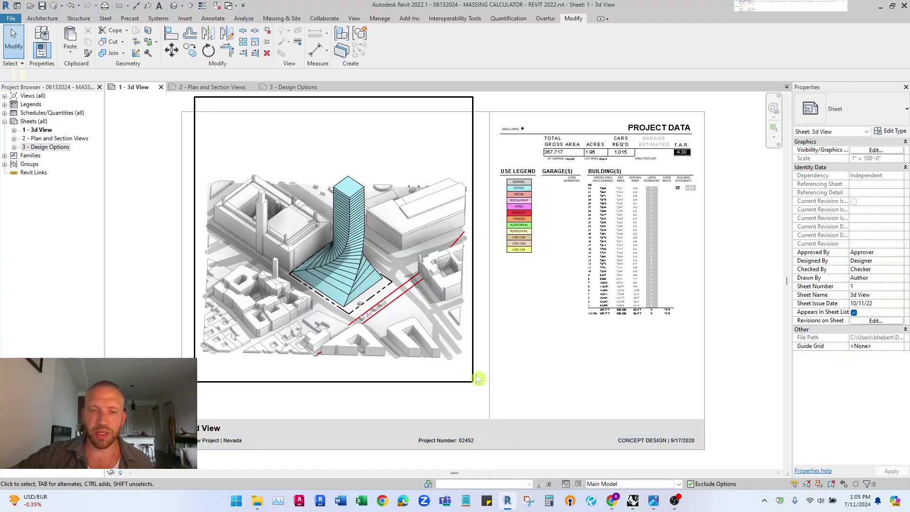
pyautogui.doubleClick(400, 145)
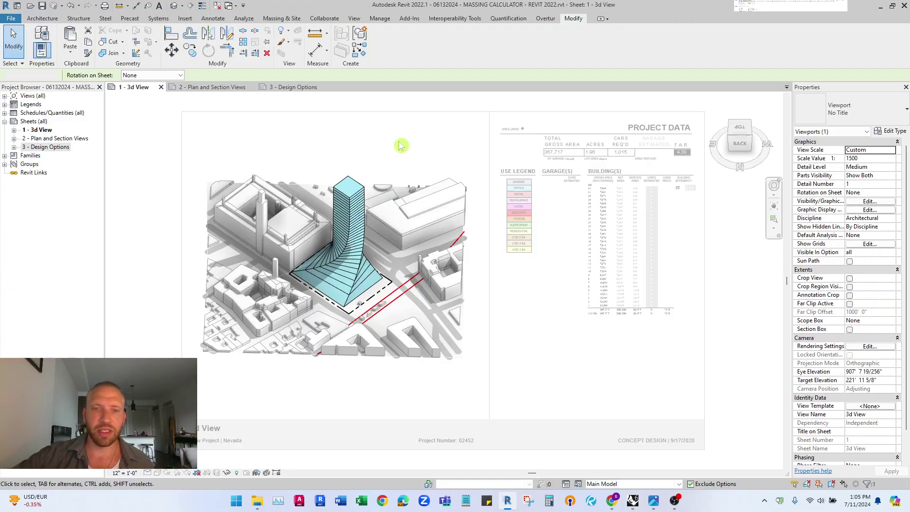
pyautogui.click(680, 484)
pyautogui.click(633, 464)
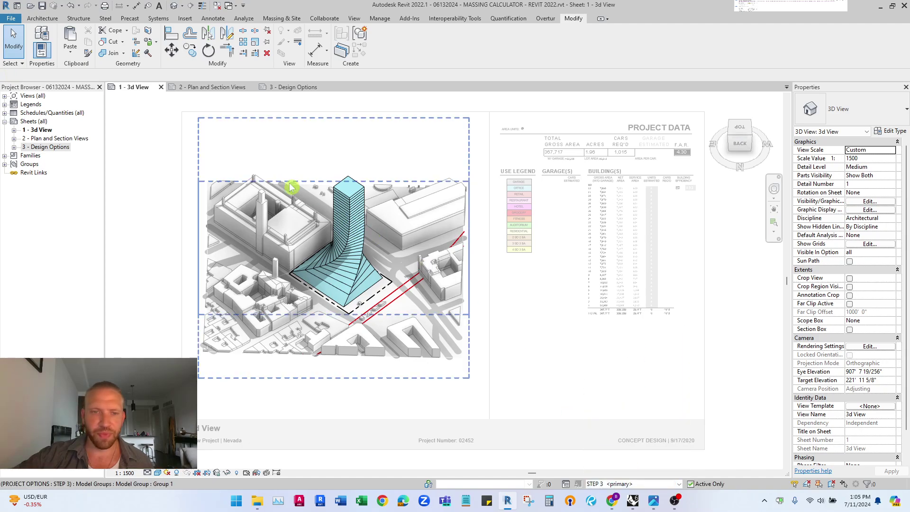
# Set the area height of the level 9 office floor, where the tower starts to flare, to 20 feet.
pyautogui.scroll(3, 284, 183)
pyautogui.click(392, 248)
pyautogui.click(345, 160)
pyautogui.scroll(1, 386, 315)
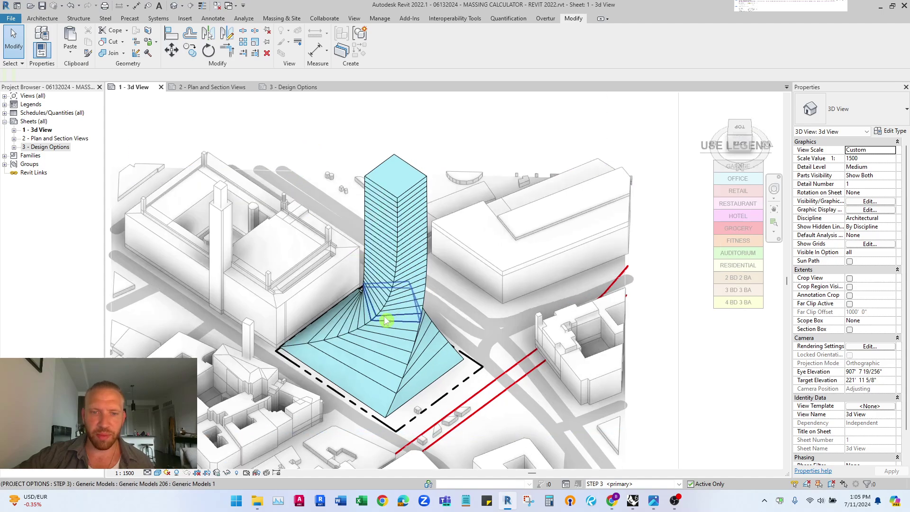
pyautogui.scroll(2, 386, 320)
pyautogui.click(381, 312)
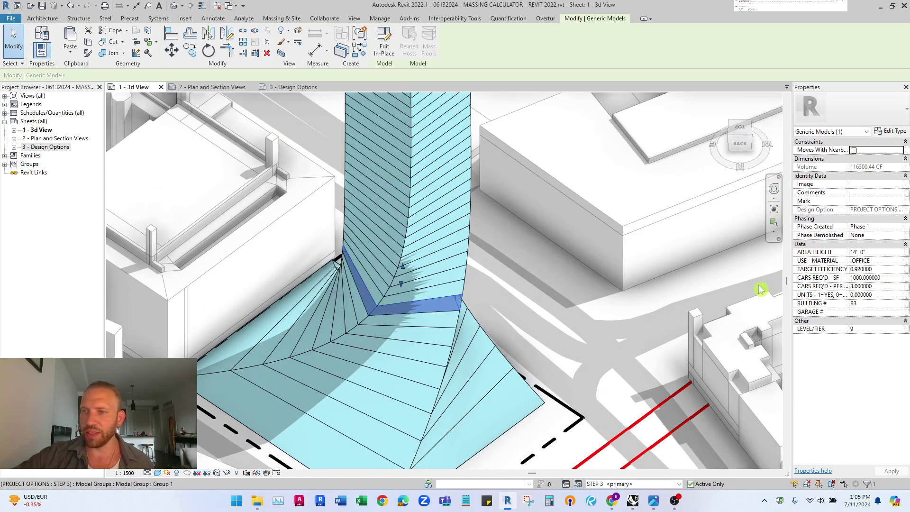
pyautogui.click(875, 252)
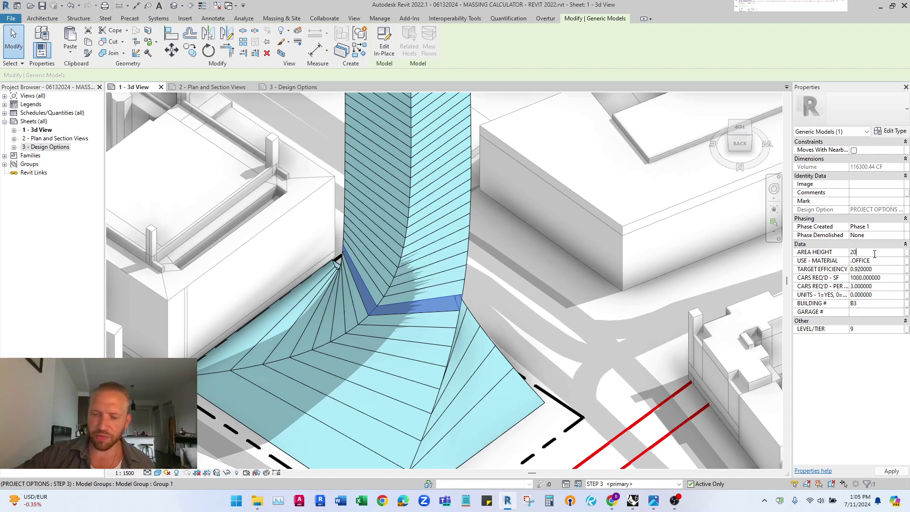
pyautogui.write('20')
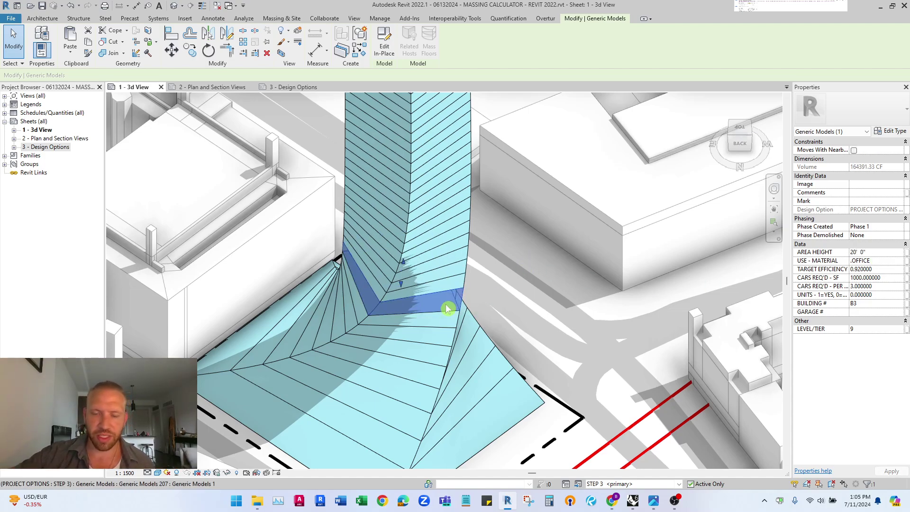
# Assign the .FITNESS use material to the selected level 9 floor.
pyautogui.click(877, 262)
pyautogui.click(900, 261)
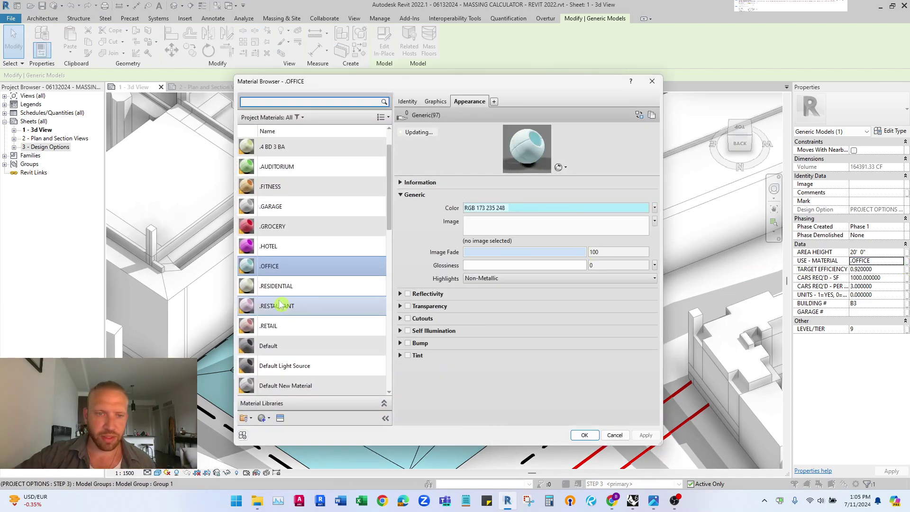
pyautogui.click(305, 187)
pyautogui.click(585, 435)
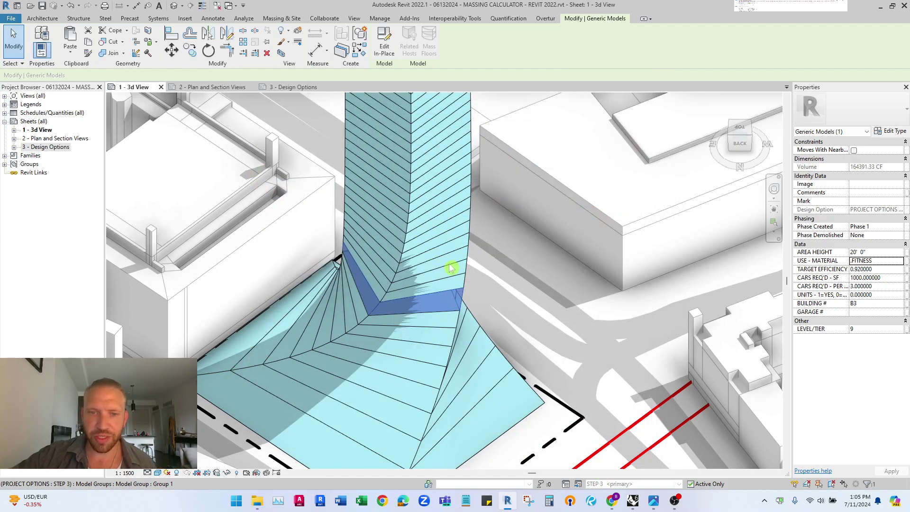
pyautogui.moveTo(498, 300); pyautogui.dragTo(484, 288, button='middle')
pyautogui.press('Escape')
# Deactivate the viewport and review the project data, use legend and building area schedule on the 3d View sheet.
pyautogui.press('z')
pyautogui.press('f')
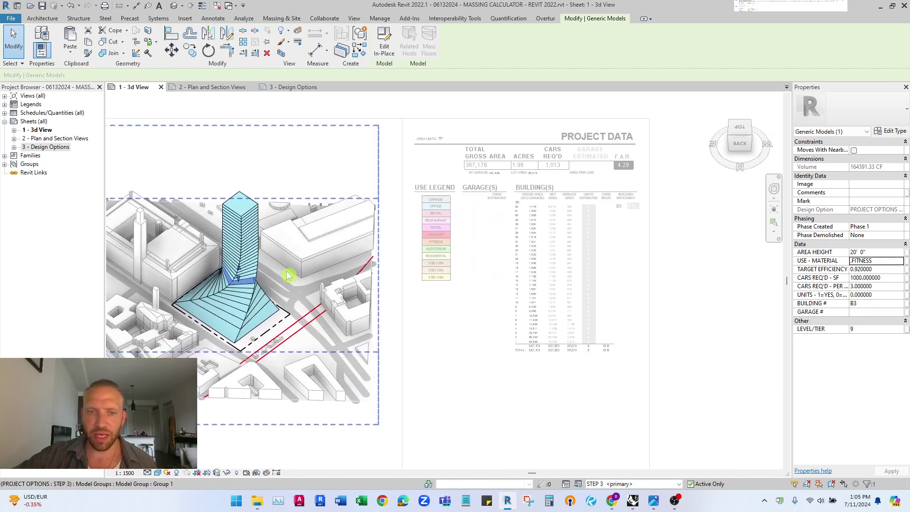
pyautogui.doubleClick(641, 284)
pyautogui.scroll(5, 444, 171)
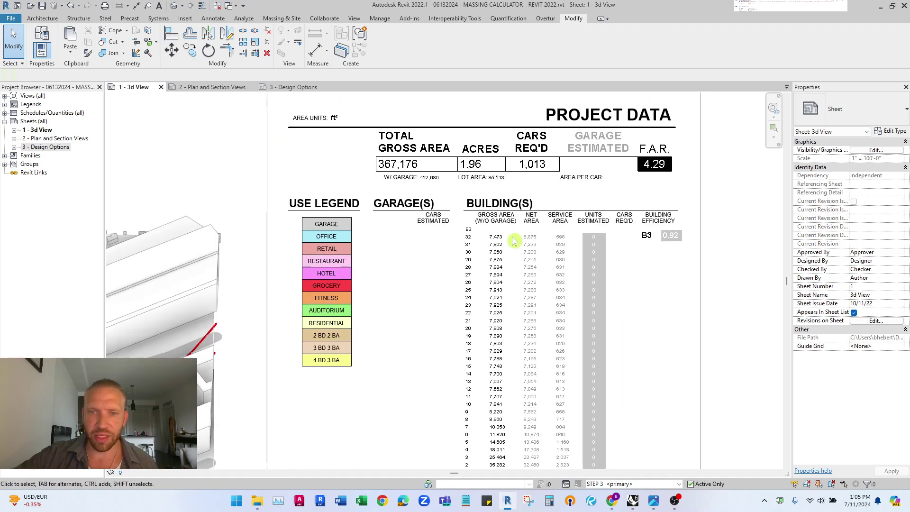
pyautogui.scroll(-4, 457, 230)
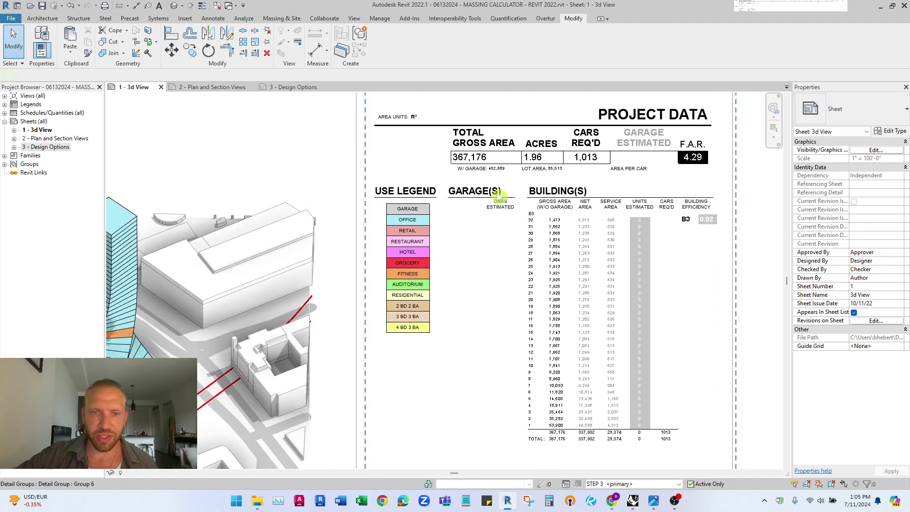
pyautogui.moveTo(488, 213); pyautogui.dragTo(530, 199, button='middle')
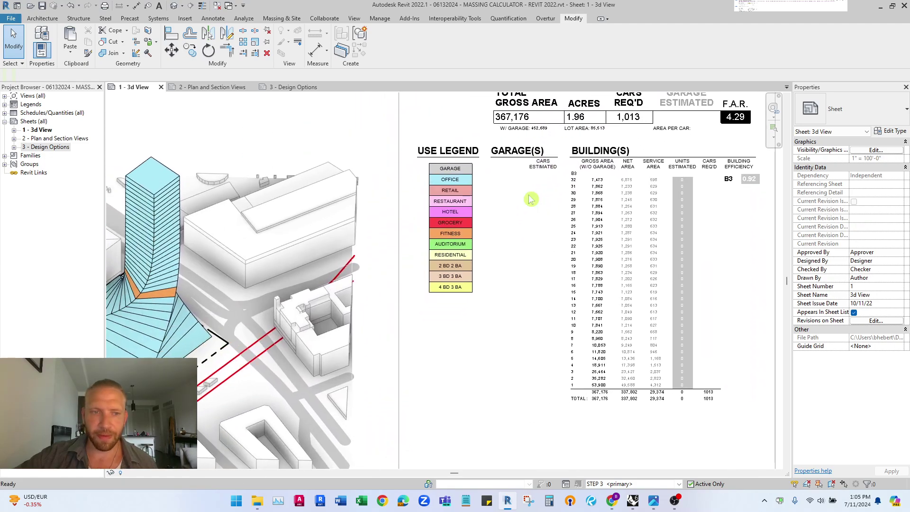
# Review the use summary on the Plan and Section Views sheet, including net areas and parking ratios.
pyautogui.click(213, 87)
pyautogui.scroll(5, 646, 155)
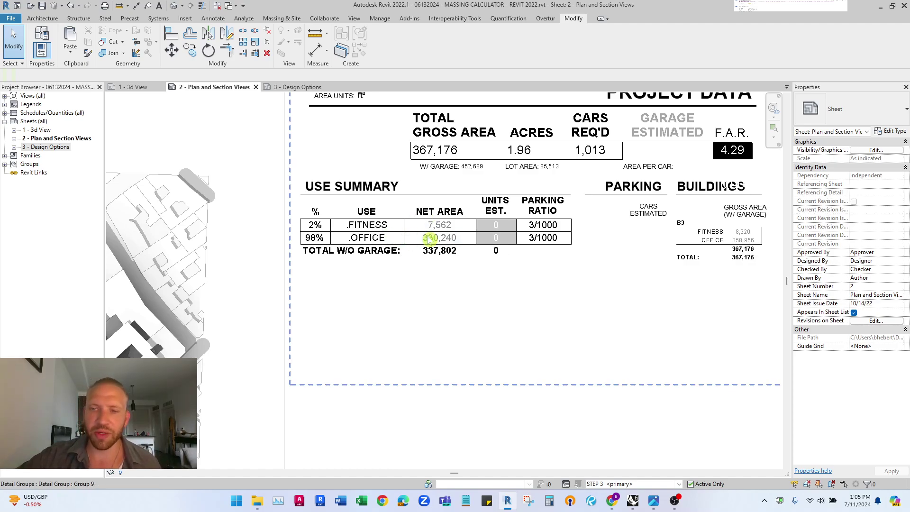
pyautogui.moveTo(564, 264); pyautogui.dragTo(487, 279, button='middle')
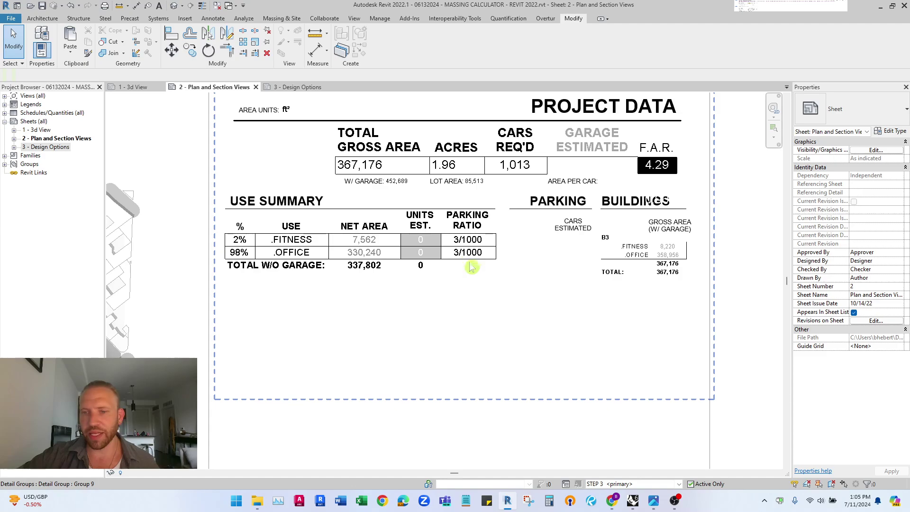
pyautogui.scroll(-5, 473, 266)
# Return to the 3d View sheet and activate its tower viewport for editing.
pyautogui.click(133, 87)
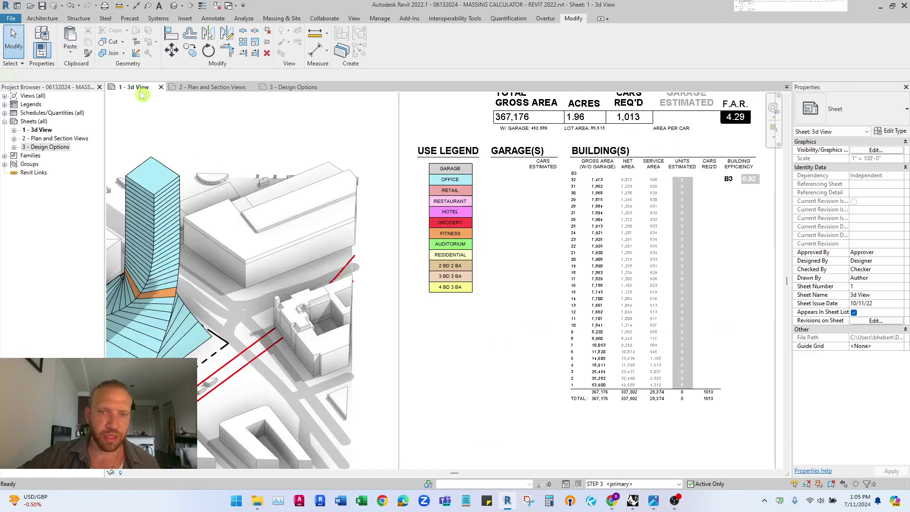
pyautogui.scroll(-2, 341, 294)
pyautogui.moveTo(341, 297); pyautogui.dragTo(474, 278, button='middle')
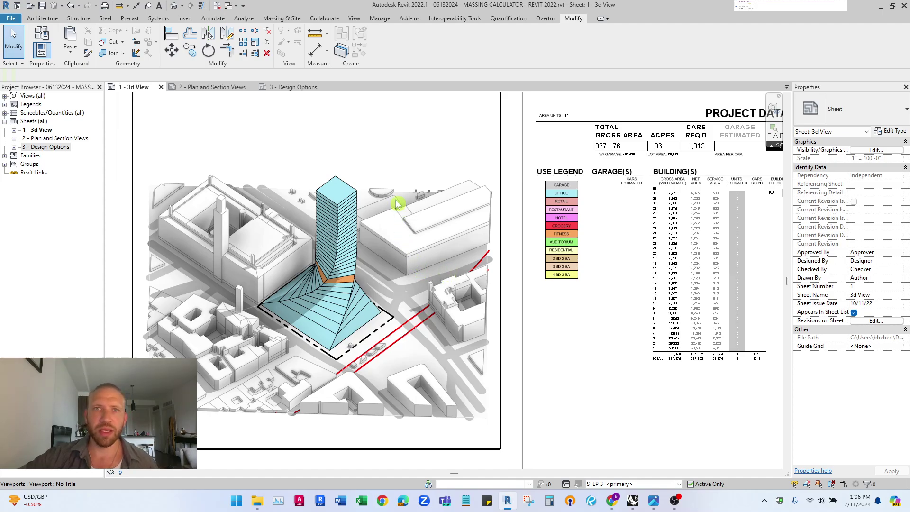
pyautogui.doubleClick(378, 157)
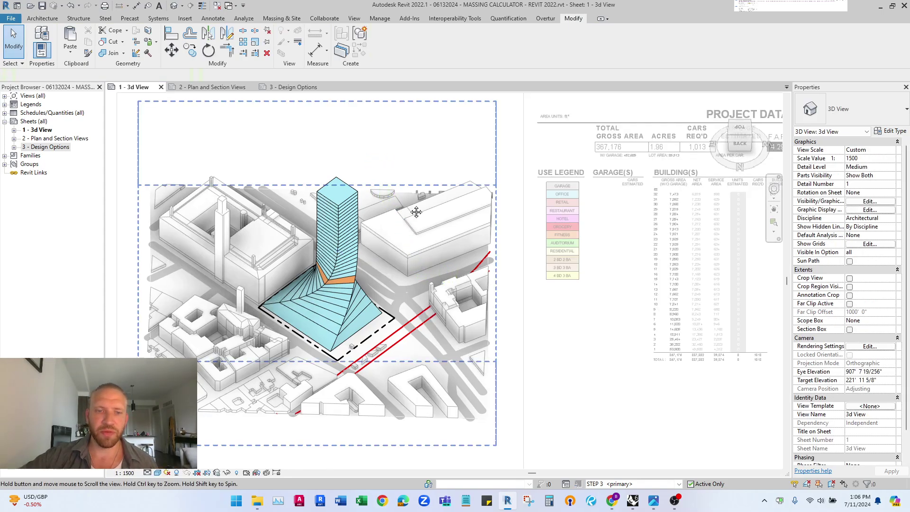
pyautogui.moveTo(376, 198); pyautogui.dragTo(417, 211, button='middle')
# Reveal hidden elements, unhide the RHINO MASSING - OPTION 1 element in the view, and leave the reveal mode.
pyautogui.click(236, 473)
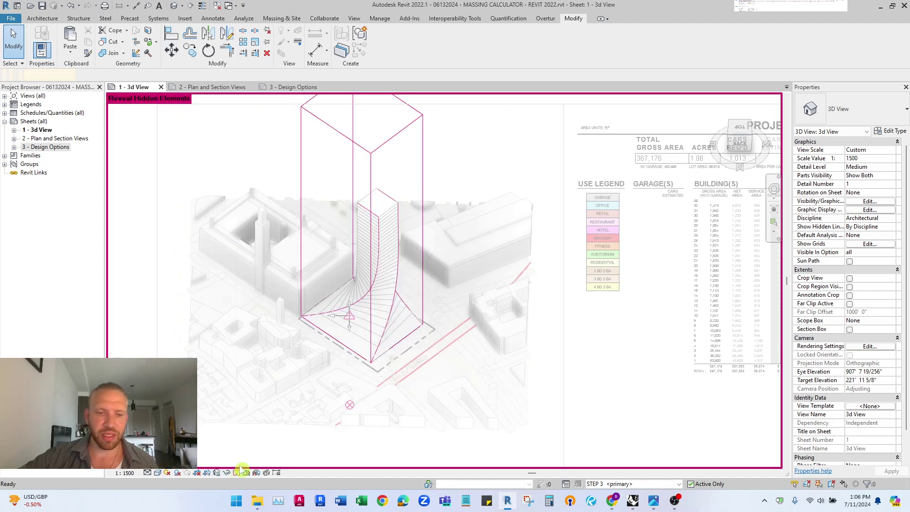
pyautogui.click(424, 158)
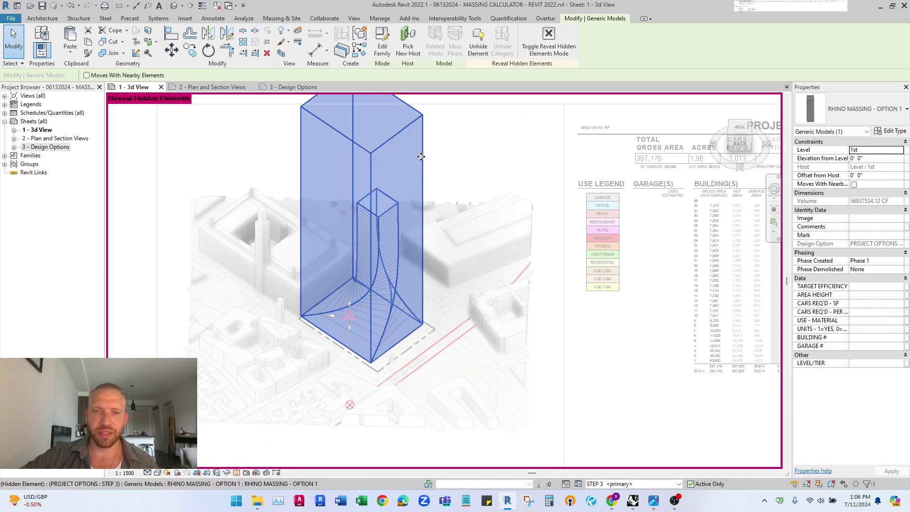
pyautogui.rightClick(423, 161)
pyautogui.moveTo(486, 229)
pyautogui.click(610, 229)
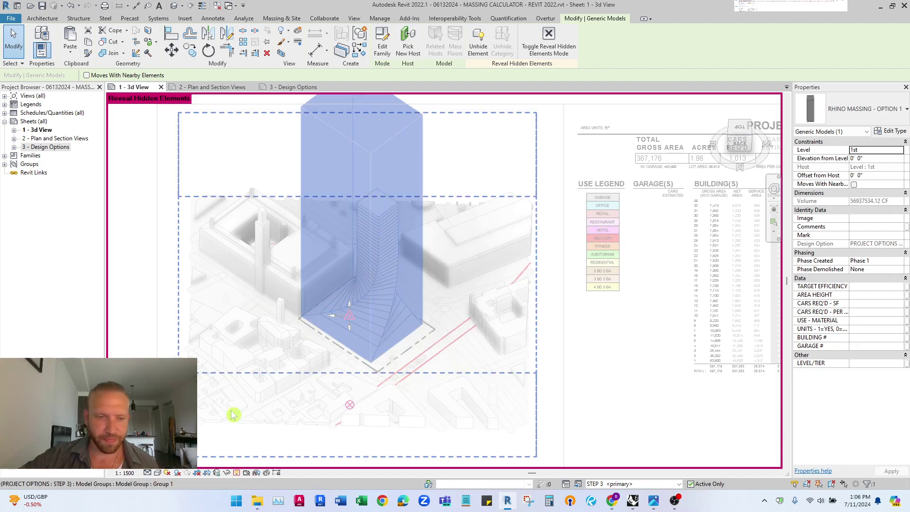
pyautogui.click(236, 472)
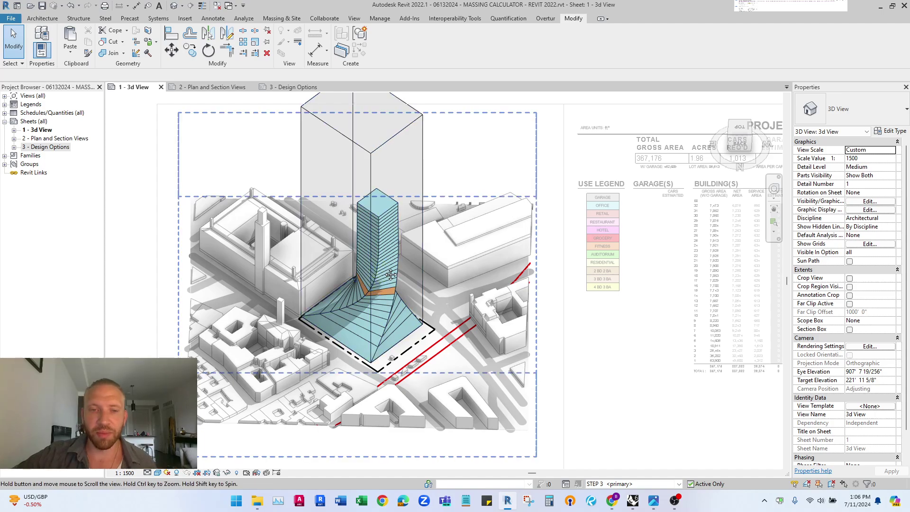
# Select the translucent massing element around the tower and change its type to RHINO MASSING - OPTION 2.
pyautogui.moveTo(382, 269); pyautogui.dragTo(392, 271, button='middle')
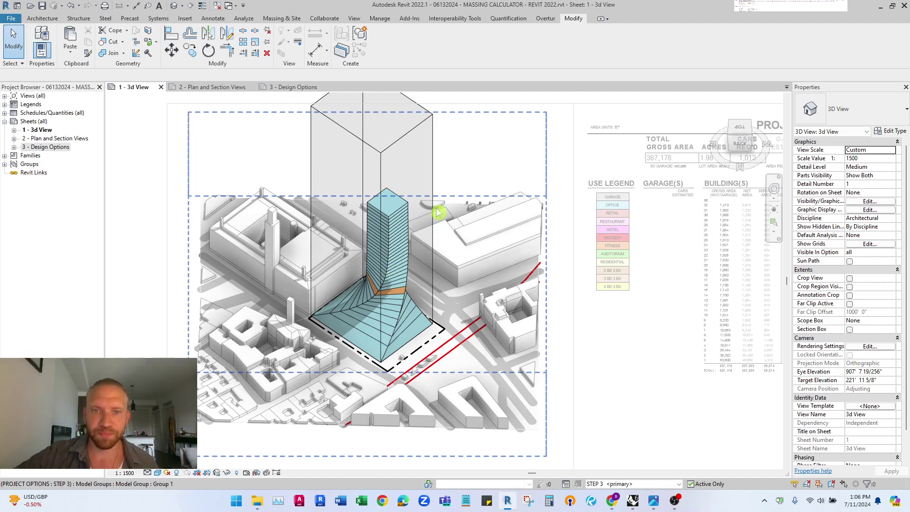
pyautogui.moveTo(436, 162); pyautogui.dragTo(442, 169, button='middle')
pyautogui.click(441, 170)
pyautogui.click(865, 110)
pyautogui.click(843, 192)
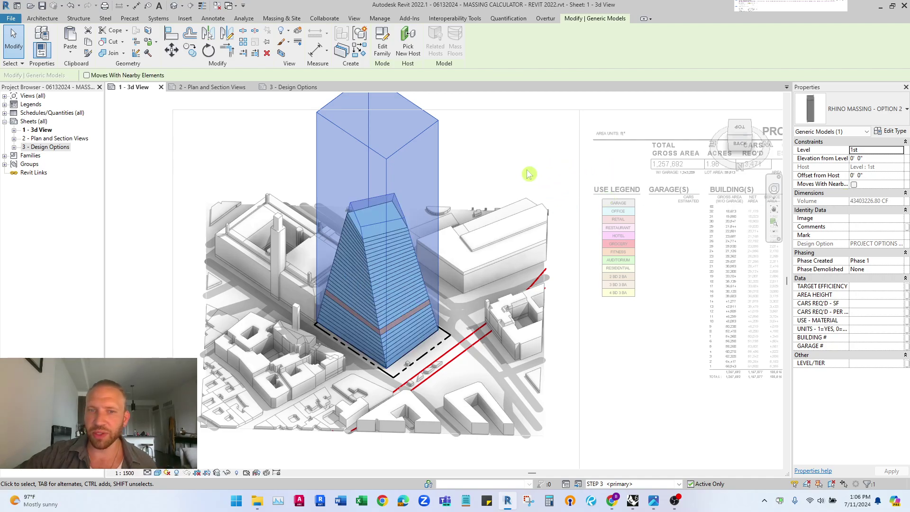
# Change the massing element's type to RHINO MASSING - OPTION 3 and bring the project data into view.
pyautogui.click(894, 116)
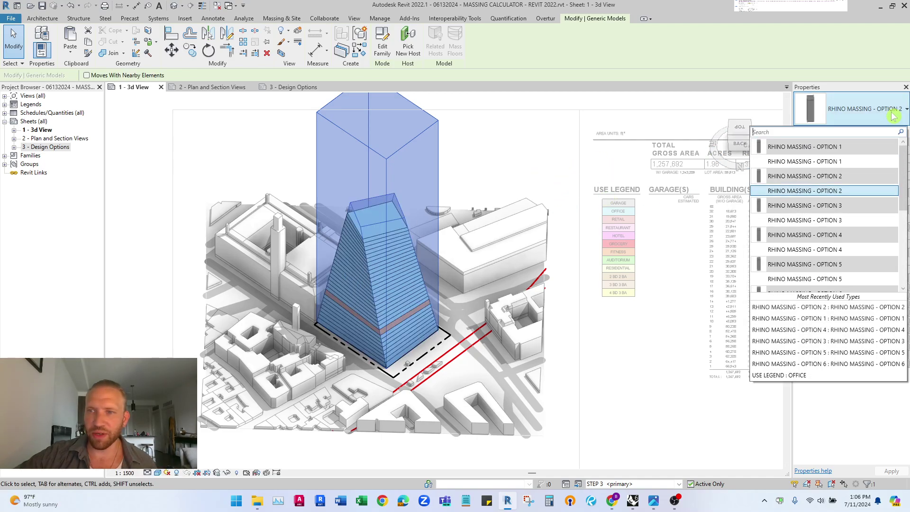
pyautogui.click(842, 220)
pyautogui.moveTo(616, 339); pyautogui.dragTo(424, 351, button='middle')
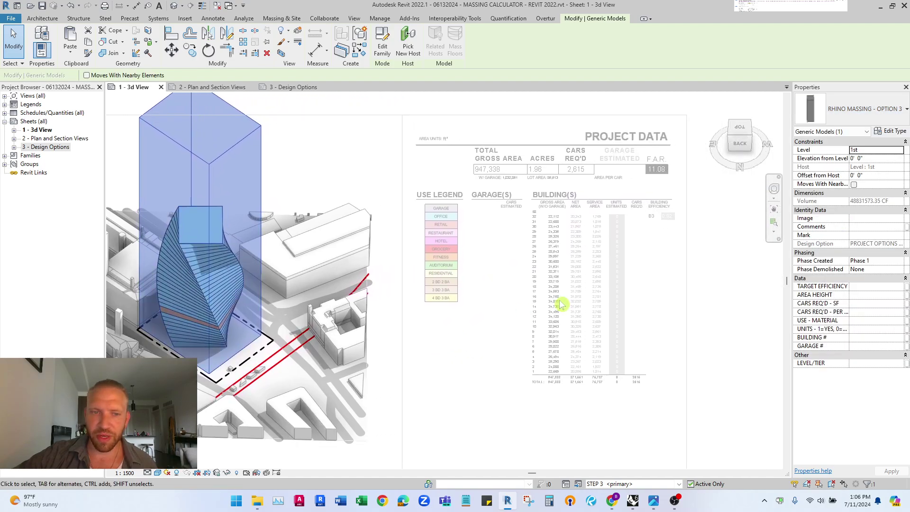
# Change the massing element's type to RHINO MASSING - OPTION 4.
pyautogui.click(892, 114)
pyautogui.click(852, 249)
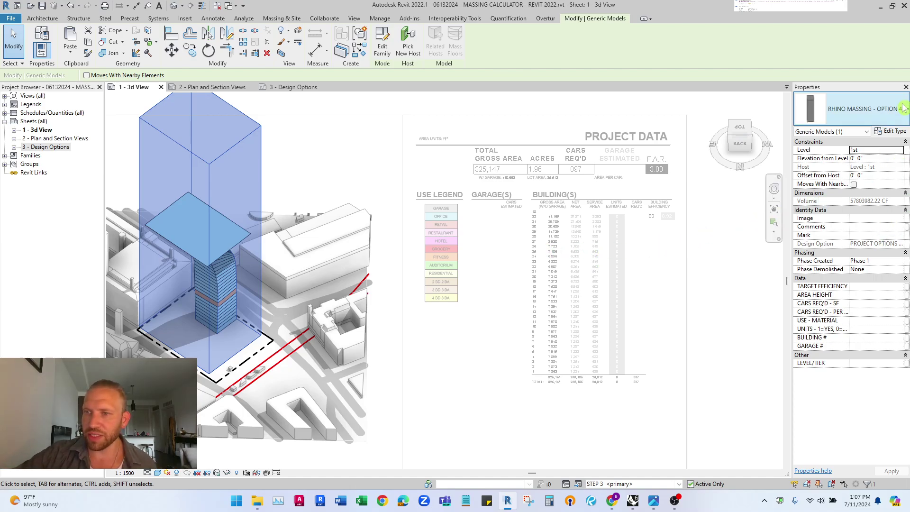
pyautogui.click(881, 113)
pyautogui.press('Escape')
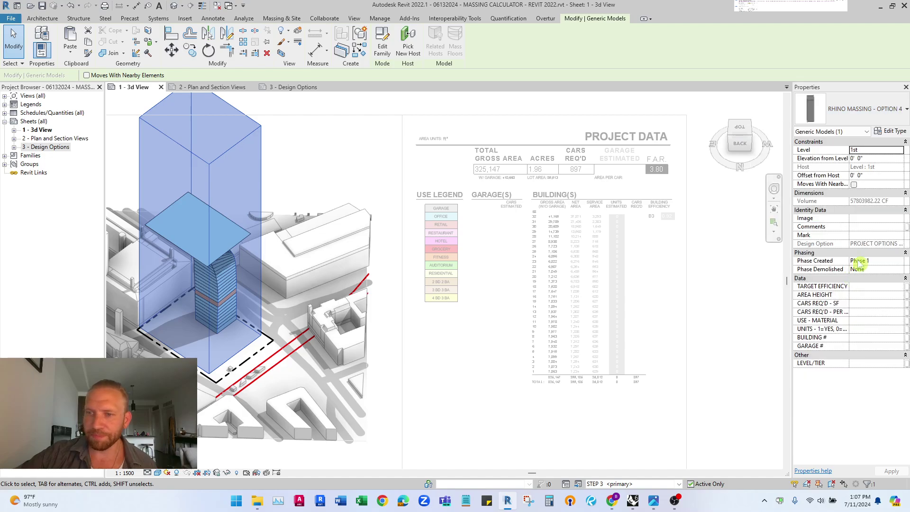
# Change the massing element's type to RHINO MASSING - OPTION 5 and deactivate the viewport.
pyautogui.click(882, 111)
pyautogui.click(836, 279)
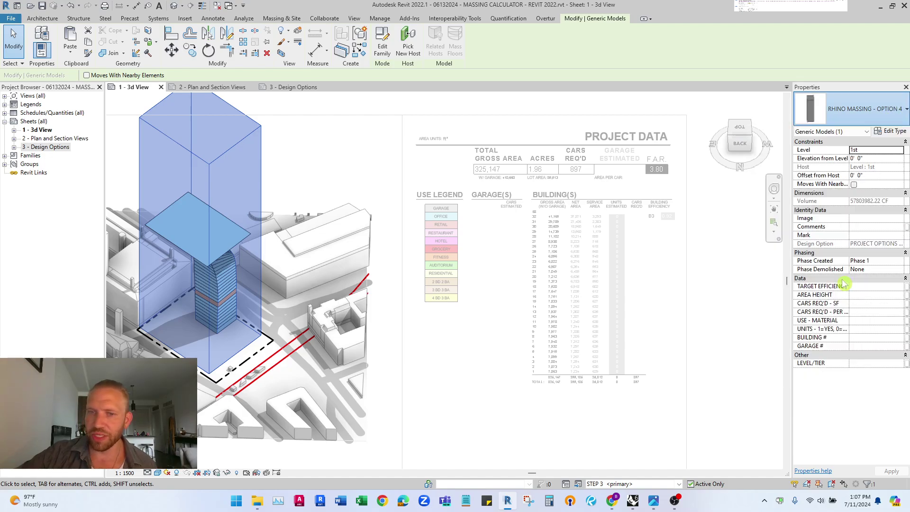
pyautogui.click(722, 289)
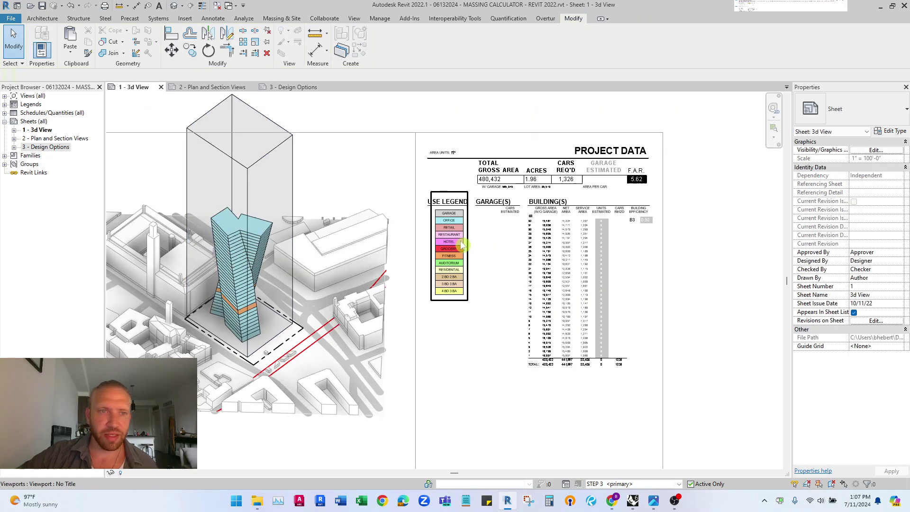
# Open the Design Options sheet to compare the six massing options and their use summaries.
pyautogui.scroll(-3, 311, 124)
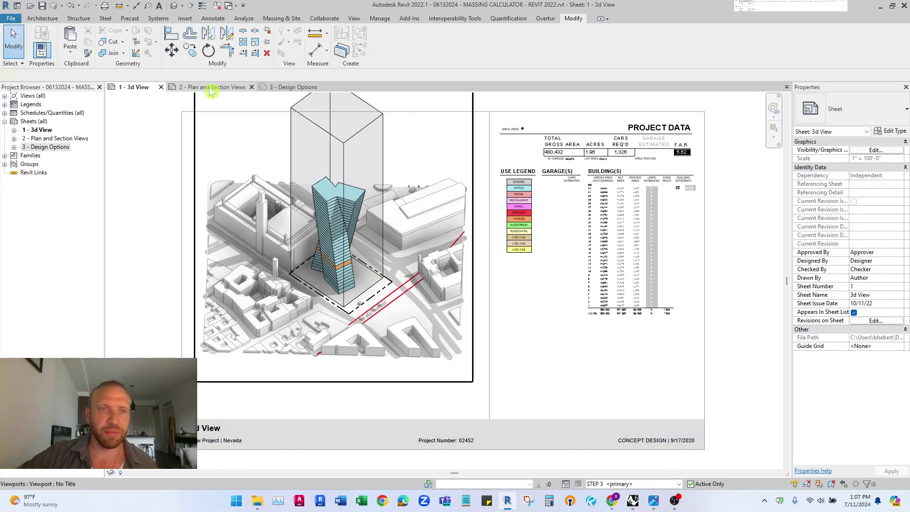
pyautogui.click(285, 87)
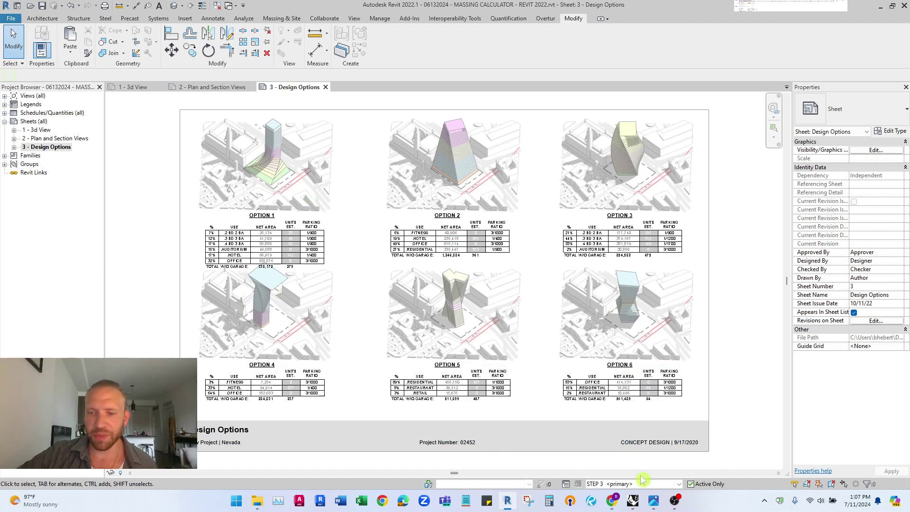
# Set the active design option to Main Model and examine the Option 1 massing and its use table on the sheet.
pyautogui.click(678, 484)
pyautogui.click(616, 329)
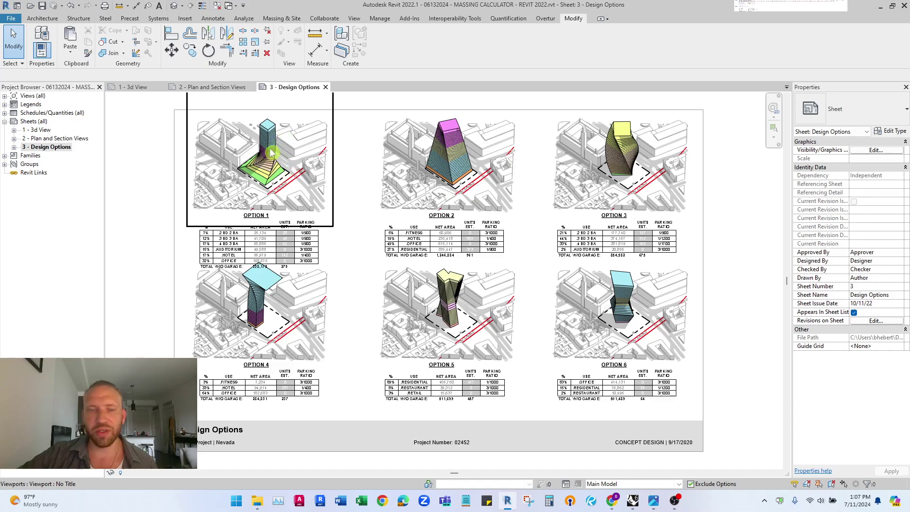
pyautogui.scroll(5, 261, 152)
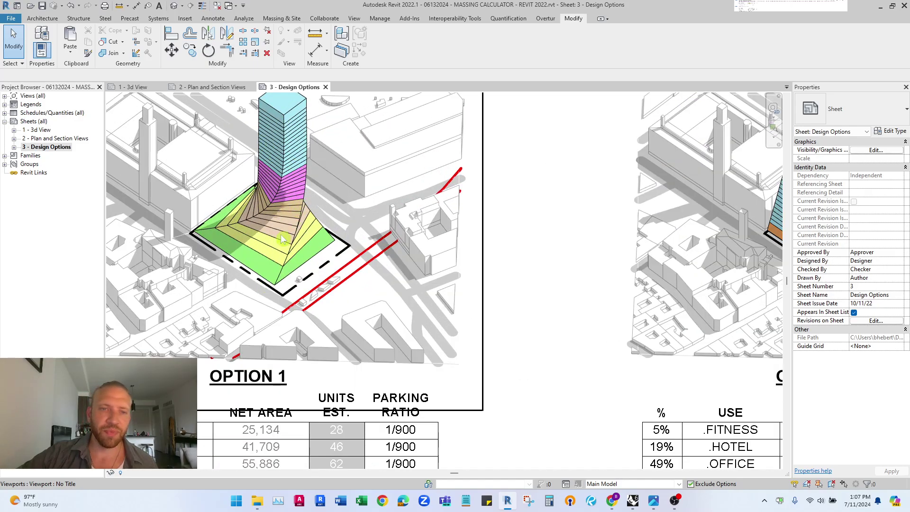
pyautogui.scroll(-3, 281, 240)
pyautogui.moveTo(281, 241); pyautogui.dragTo(339, 187, button='middle')
pyautogui.scroll(-3, 339, 187)
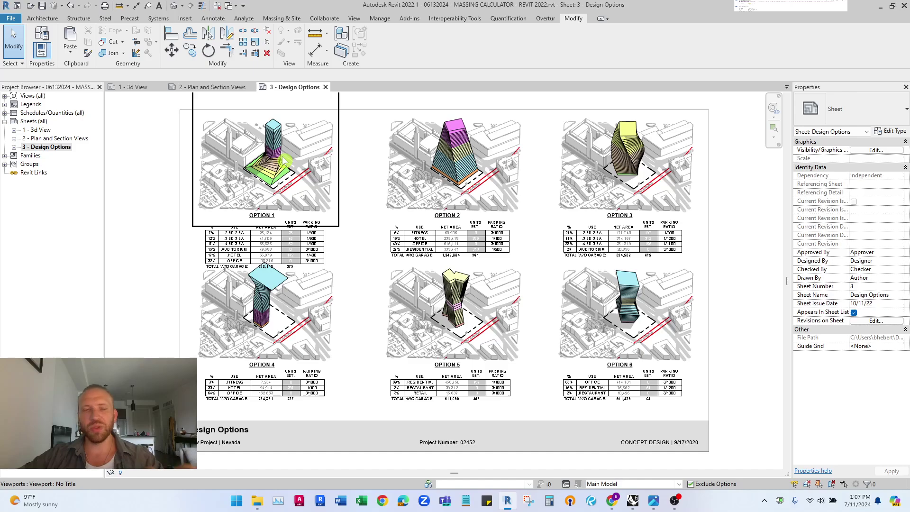
# Switch to the Photos viewer and compare the tower and use combinations in images 1.jpg through 6.jpg, then return to Revit.
pyautogui.click(653, 501)
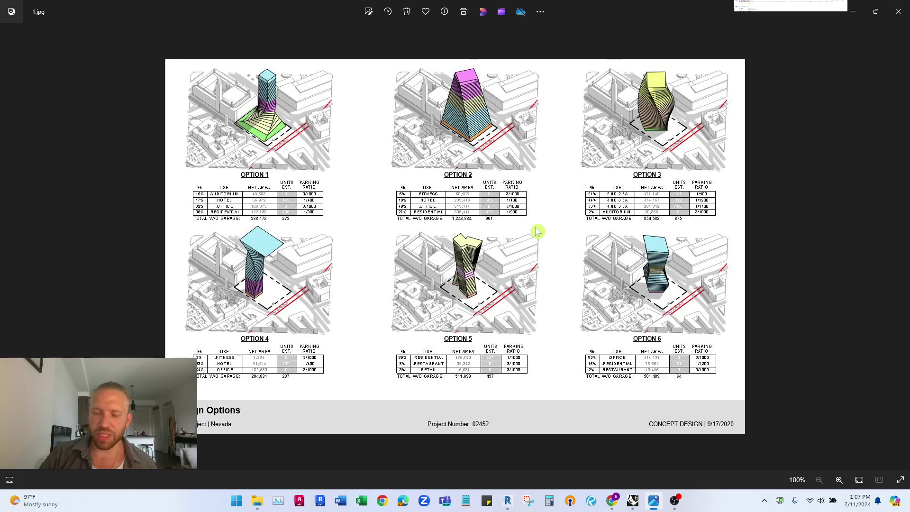
pyautogui.press('Right')
pyautogui.press('Right')
pyautogui.press('Right')
pyautogui.press('Right')
pyautogui.press('Right')
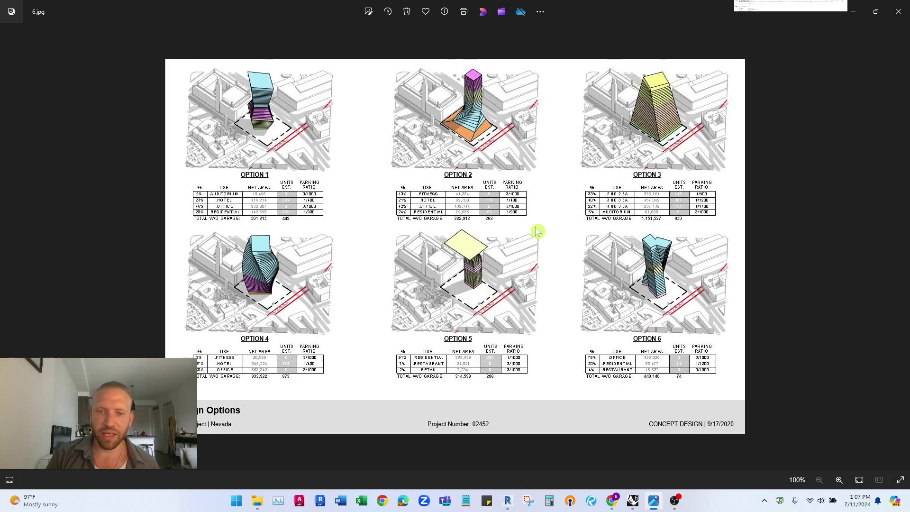
pyautogui.press('Left')
pyautogui.press('Left')
pyautogui.press('Left')
pyautogui.press('Left')
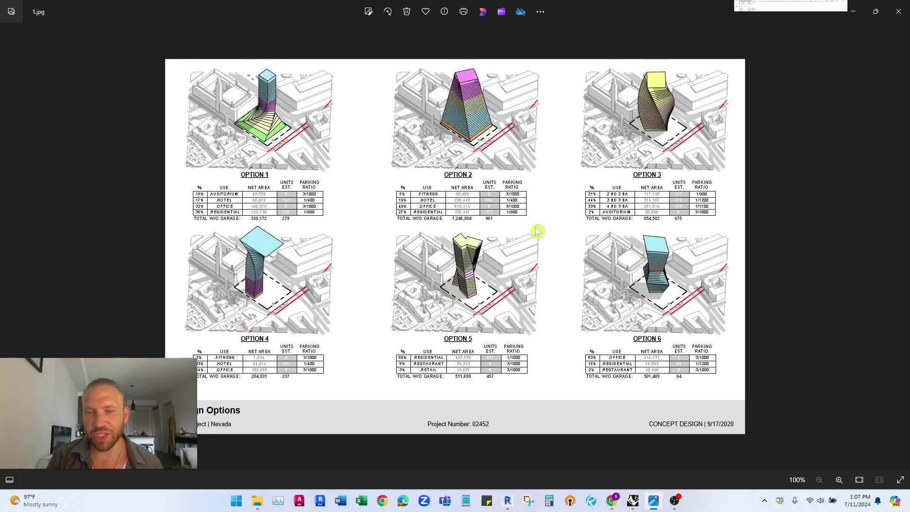
pyautogui.press('Right')
pyautogui.press('Right')
pyautogui.press('Right')
pyautogui.press('Right')
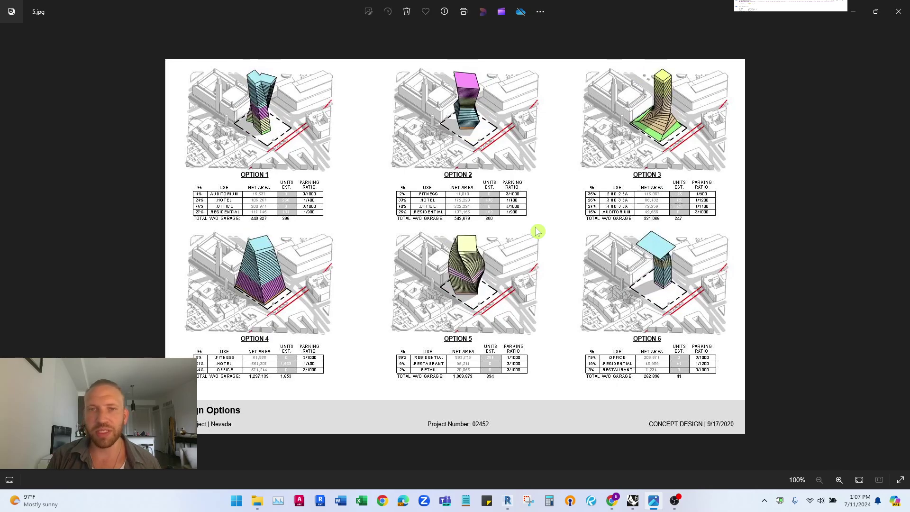
pyautogui.press('Right')
pyautogui.press('Right')
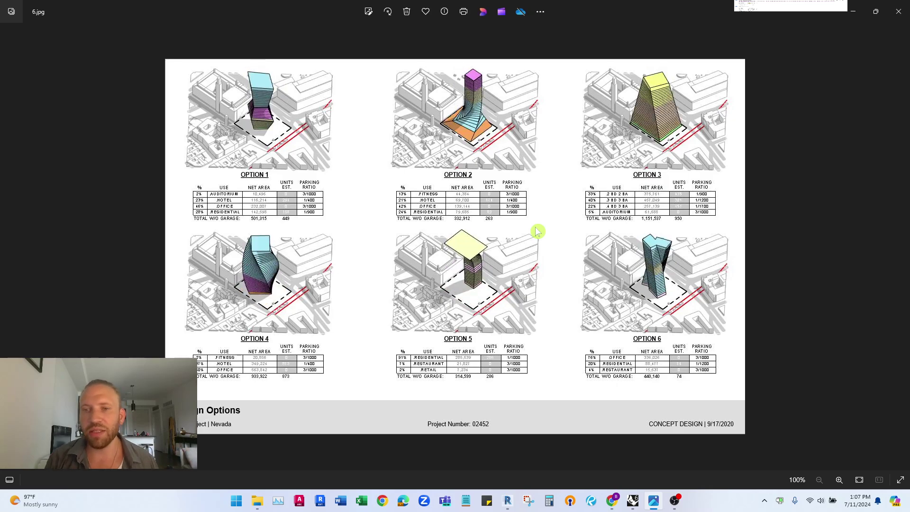
pyautogui.press('Left')
pyautogui.press('Left')
pyautogui.press('Left')
pyautogui.press('Left')
pyautogui.press('Left')
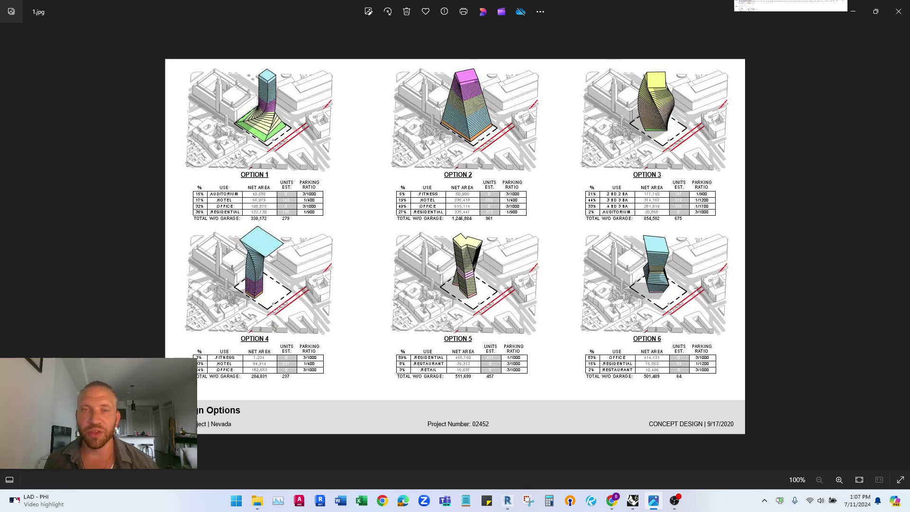
pyautogui.press('Right')
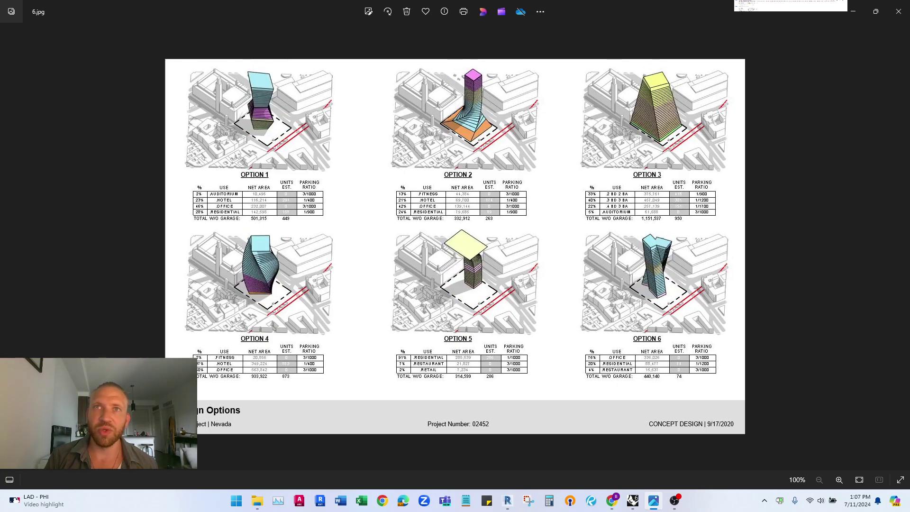
pyautogui.press('Left')
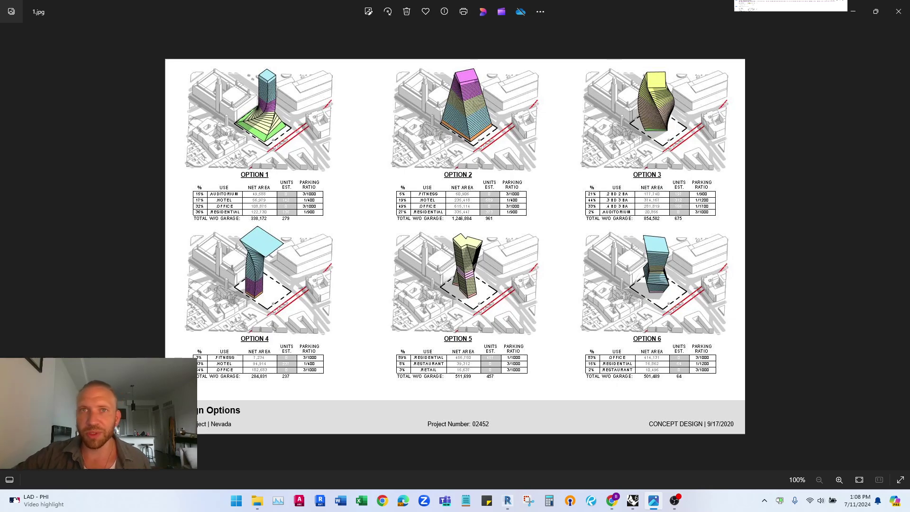
pyautogui.click(853, 12)
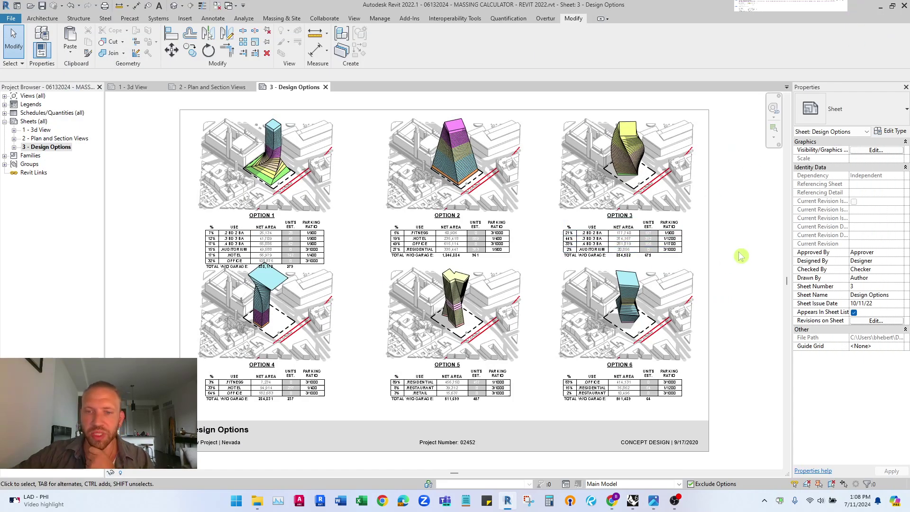
# Make STEP 1 the active design option on the 3d View sheet and activate its 3D viewport.
pyautogui.click(141, 87)
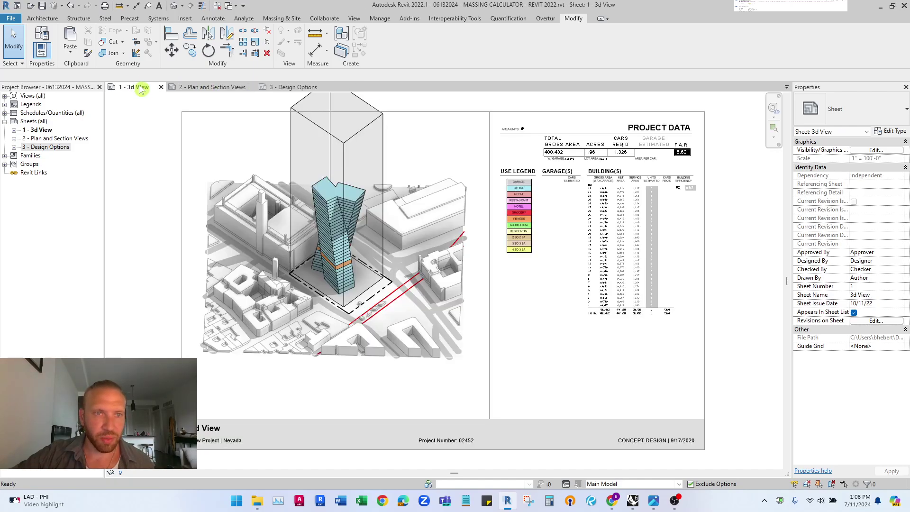
pyautogui.click(678, 484)
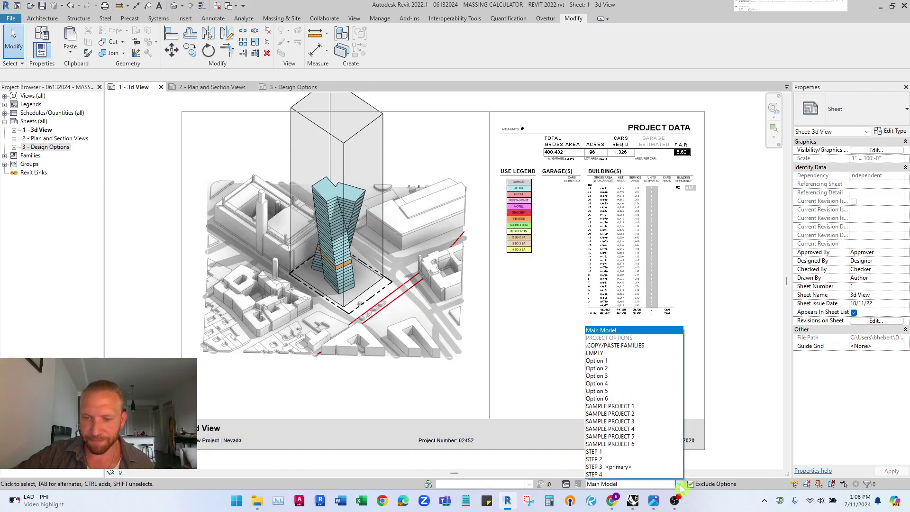
pyautogui.click(625, 453)
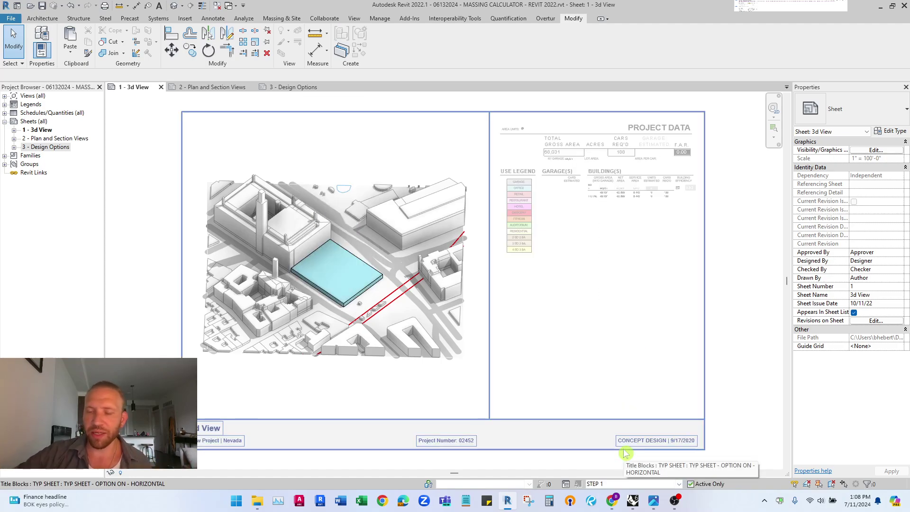
pyautogui.click(454, 259)
pyautogui.doubleClick(396, 156)
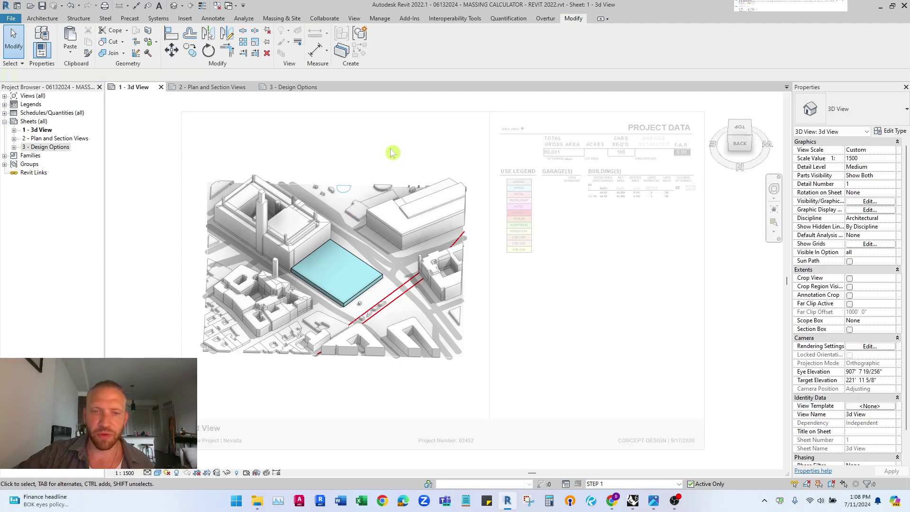
# Shrink the footprint of the single office block on the site and deactivate the viewport to check the project data.
pyautogui.click(364, 269)
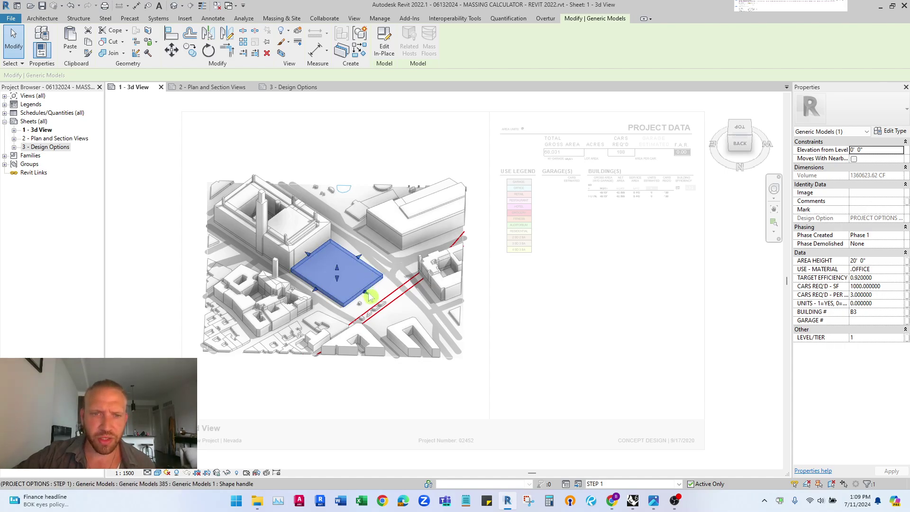
pyautogui.moveTo(370, 293); pyautogui.dragTo(325, 270)
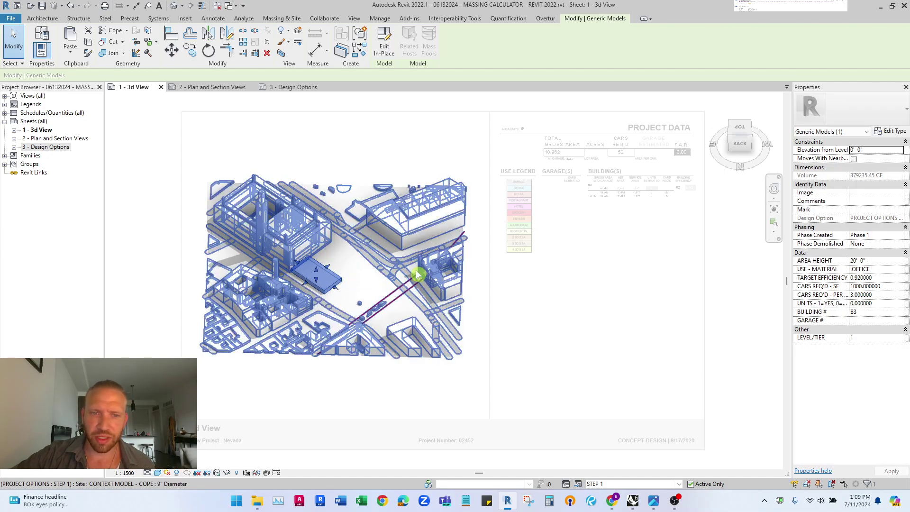
pyautogui.doubleClick(649, 223)
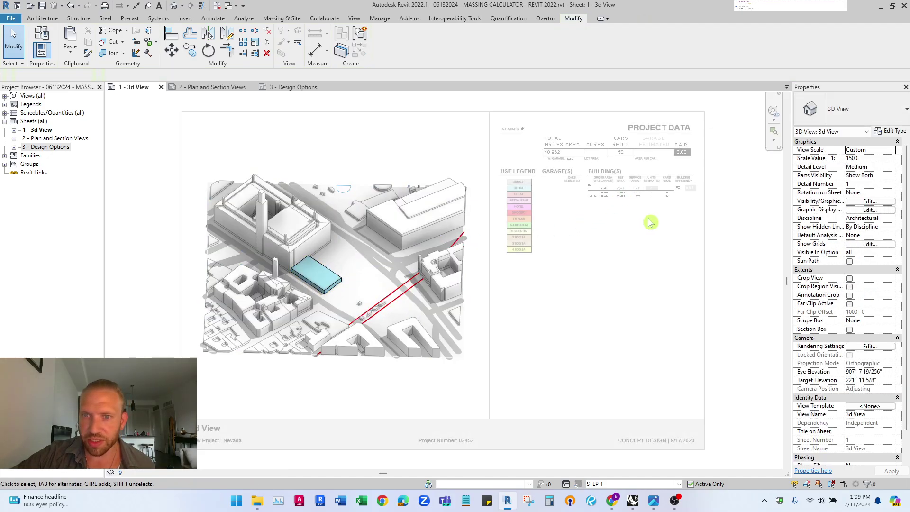
# Reactivate the 3D viewport and restore the office block's original full-site footprint.
pyautogui.doubleClick(318, 285)
pyautogui.click(320, 279)
pyautogui.moveTo(349, 251); pyautogui.dragTo(367, 266)
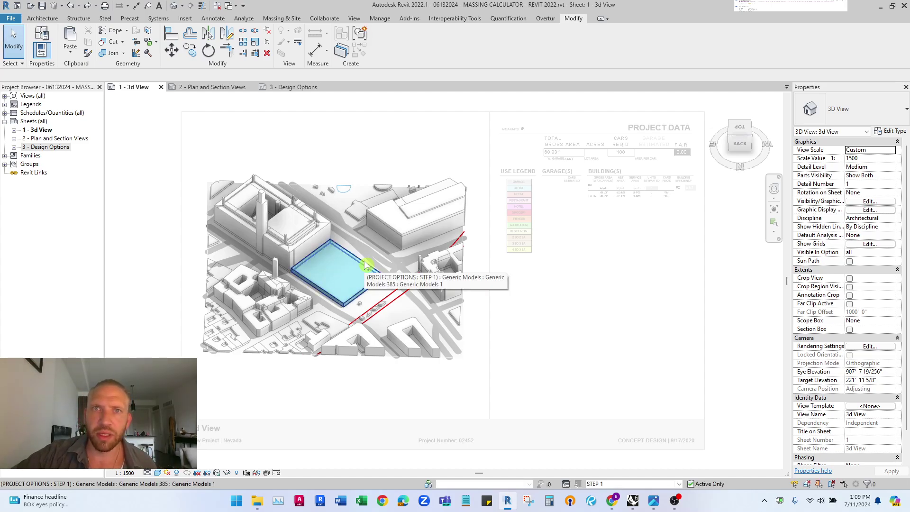
# Copy the office block straight up four times from a side view, stacking five 20-foot floors.
pyautogui.click(348, 271)
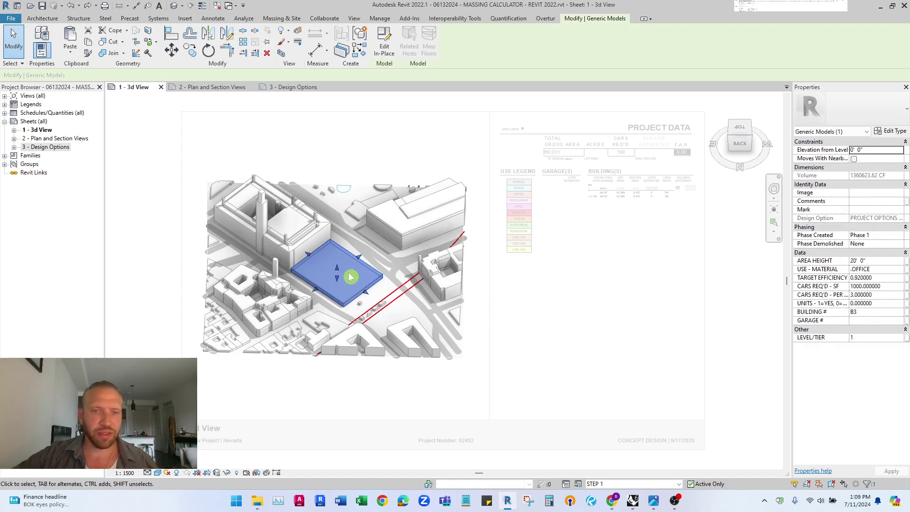
pyautogui.keyDown('shift'); pyautogui.moveTo(365, 297); pyautogui.dragTo(332, 173, button='middle'); pyautogui.keyUp('shift')
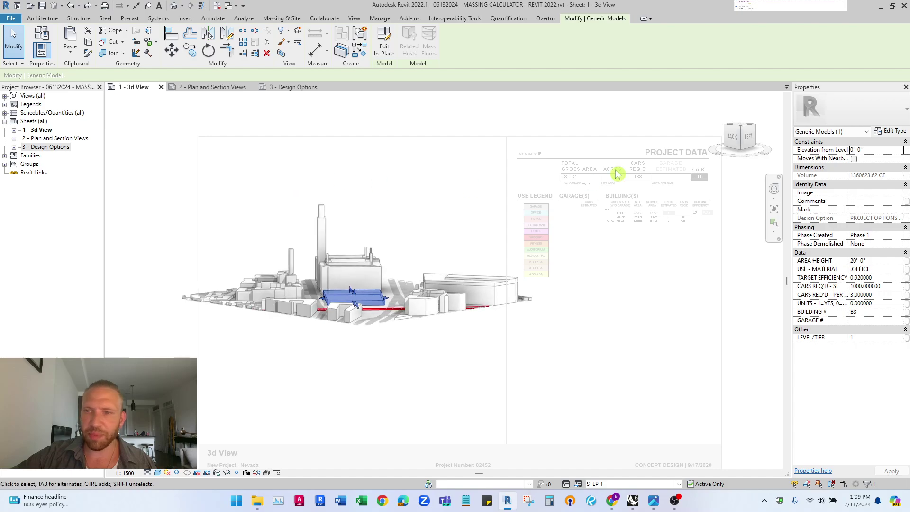
pyautogui.click(740, 140)
pyautogui.scroll(10, 429, 266)
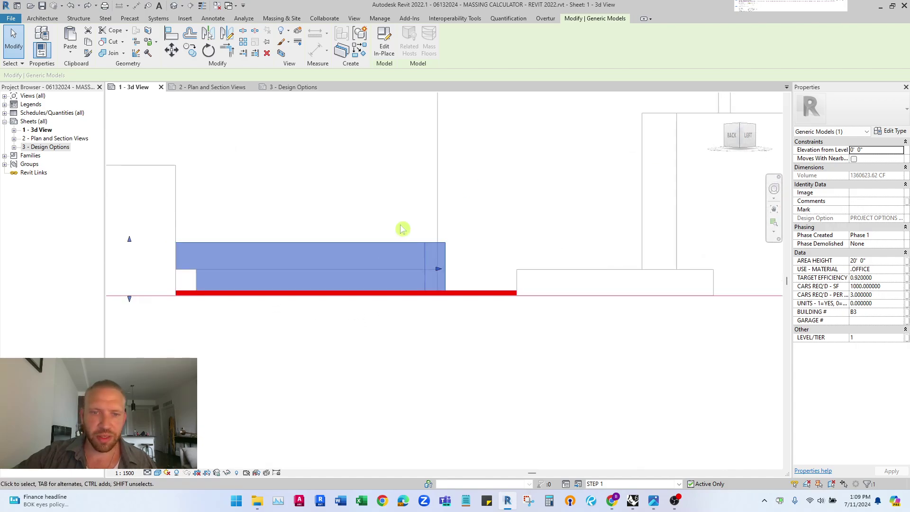
pyautogui.scroll(6, 444, 283)
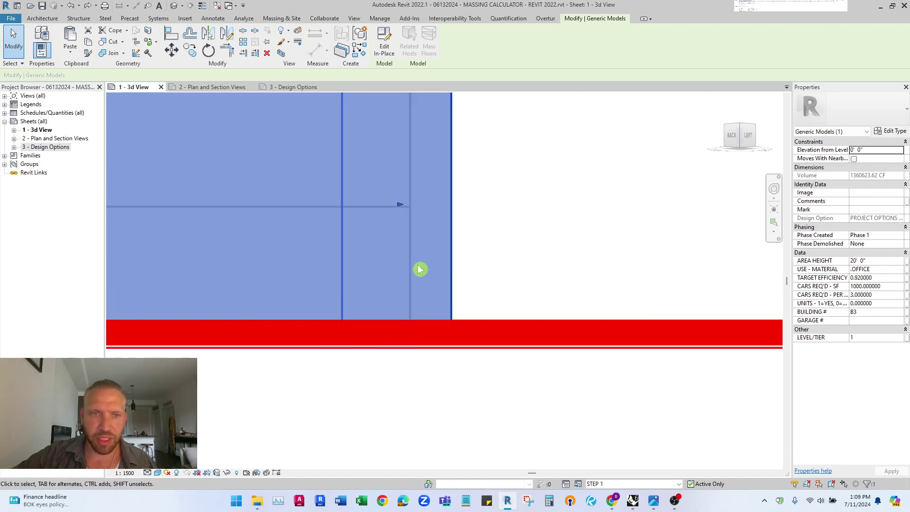
pyautogui.click(190, 50)
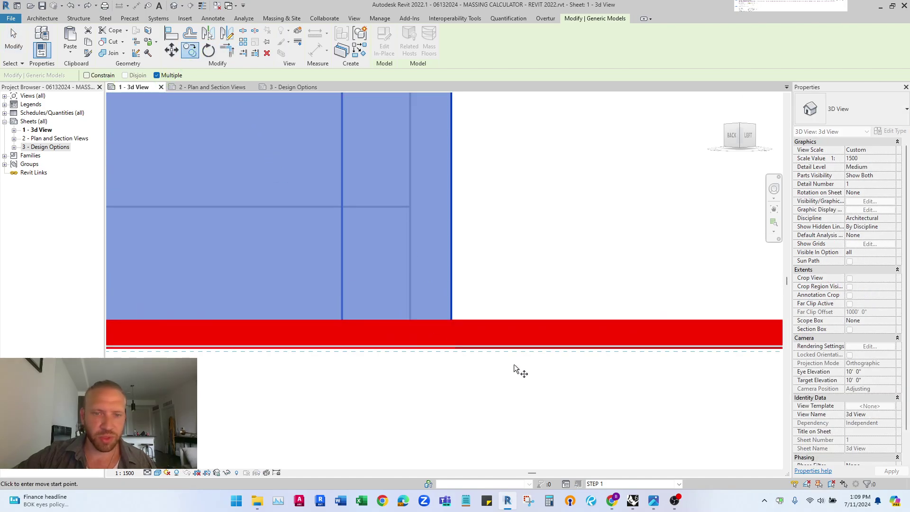
pyautogui.scroll(3, 455, 309)
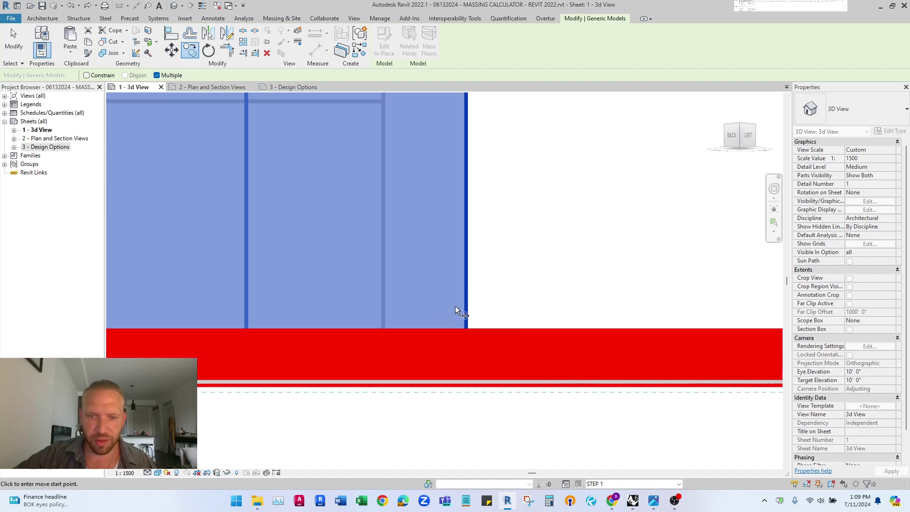
pyautogui.click(437, 382)
pyautogui.scroll(-2, 437, 310)
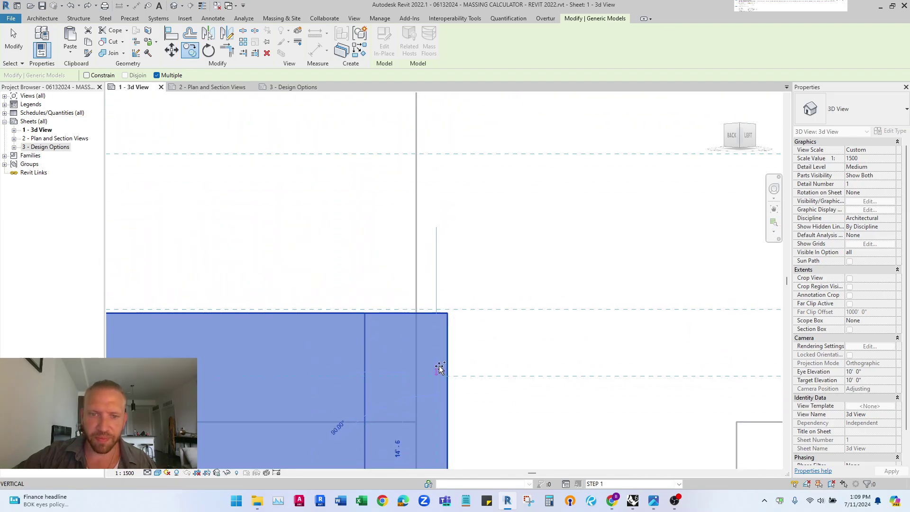
pyautogui.scroll(-2, 440, 302)
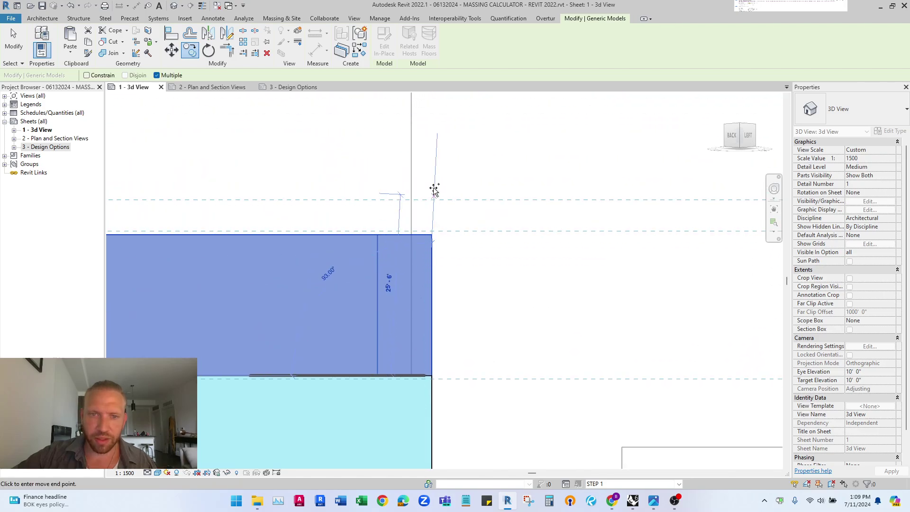
pyautogui.moveTo(421, 233); pyautogui.dragTo(450, 368, button='middle')
pyautogui.click(439, 387)
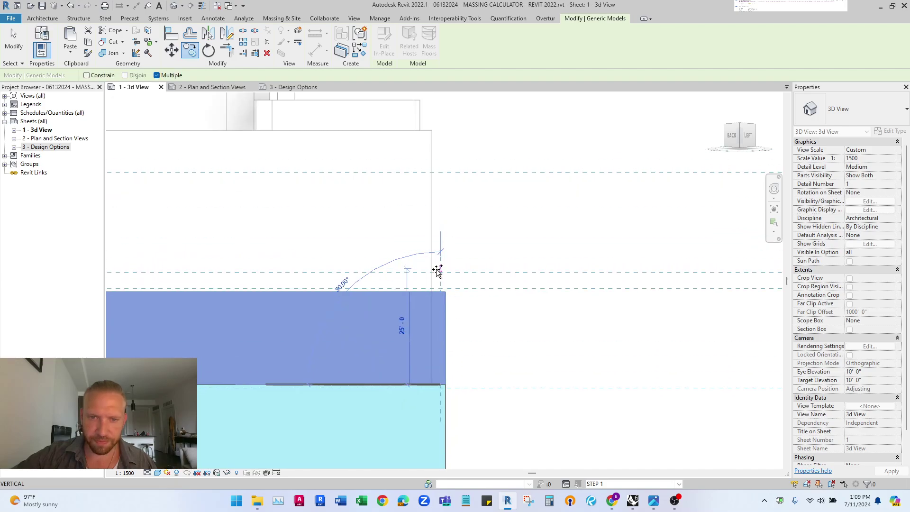
pyautogui.scroll(-3, 441, 302)
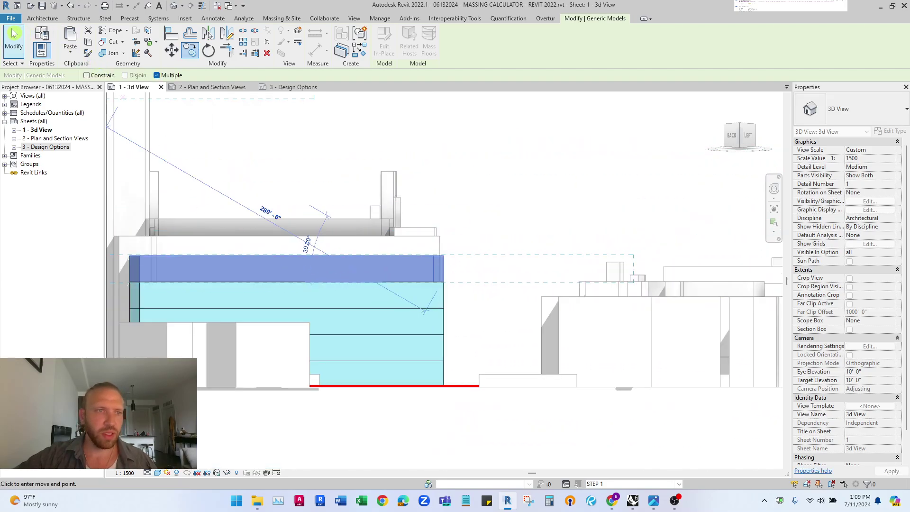
pyautogui.press('Escape')
pyautogui.press('Escape')
# Set the AREA HEIGHT of the stack's third floor to 25 feet.
pyautogui.keyDown('shift'); pyautogui.moveTo(494, 294); pyautogui.dragTo(408, 254, button='middle'); pyautogui.keyUp('shift')
pyautogui.scroll(3, 364, 279)
pyautogui.keyDown('shift'); pyautogui.moveTo(352, 278); pyautogui.dragTo(396, 266, button='middle'); pyautogui.keyUp('shift')
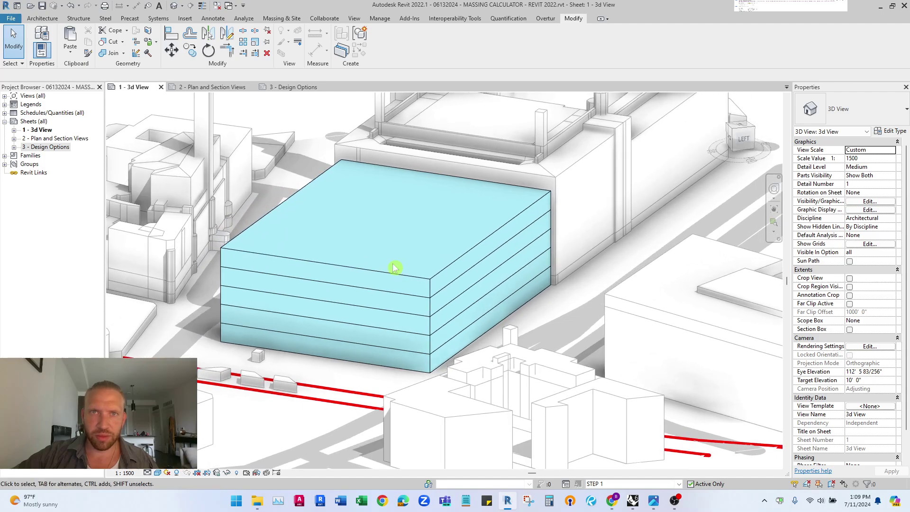
pyautogui.click(376, 315)
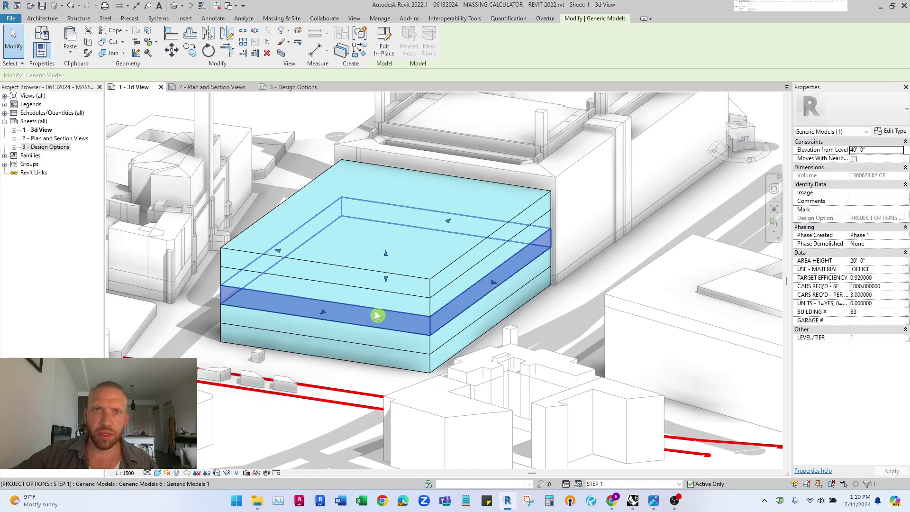
pyautogui.keyDown('shift'); pyautogui.moveTo(371, 318); pyautogui.dragTo(413, 315, button='middle'); pyautogui.keyUp('shift')
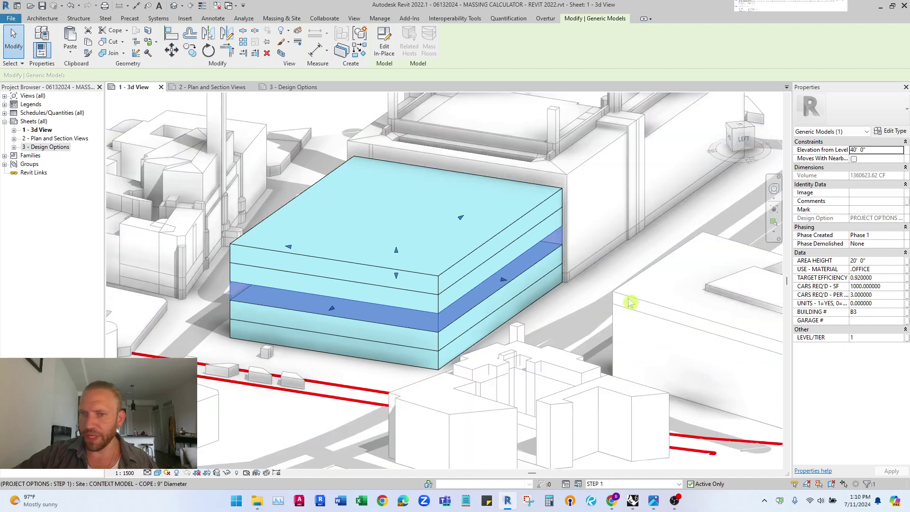
pyautogui.click(882, 261)
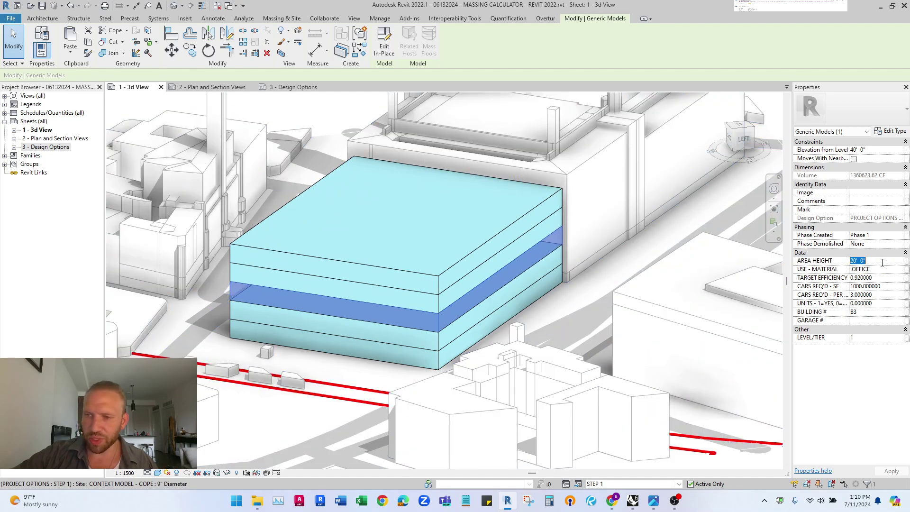
pyautogui.write('25')
pyautogui.press('Return')
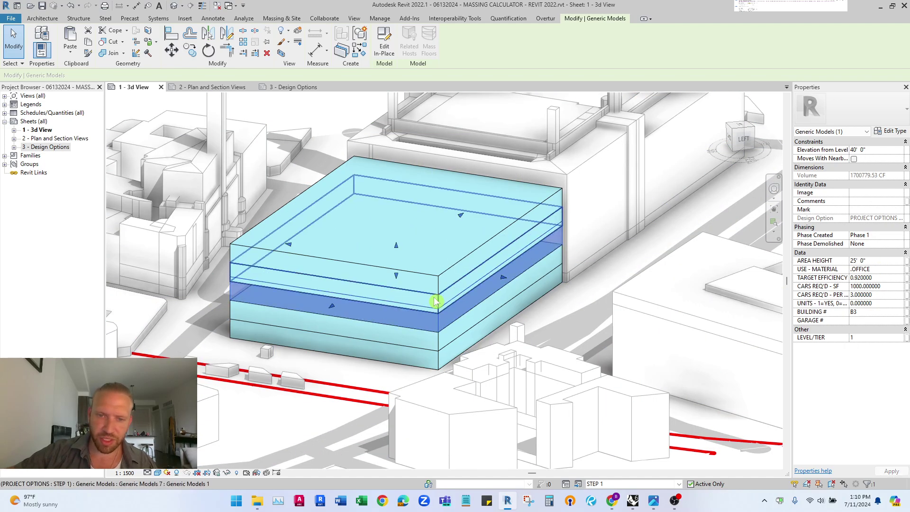
# Edit the second floor mass in place and rehost its extrusion on a picked plane of the stack, finishing the model.
pyautogui.press('Escape')
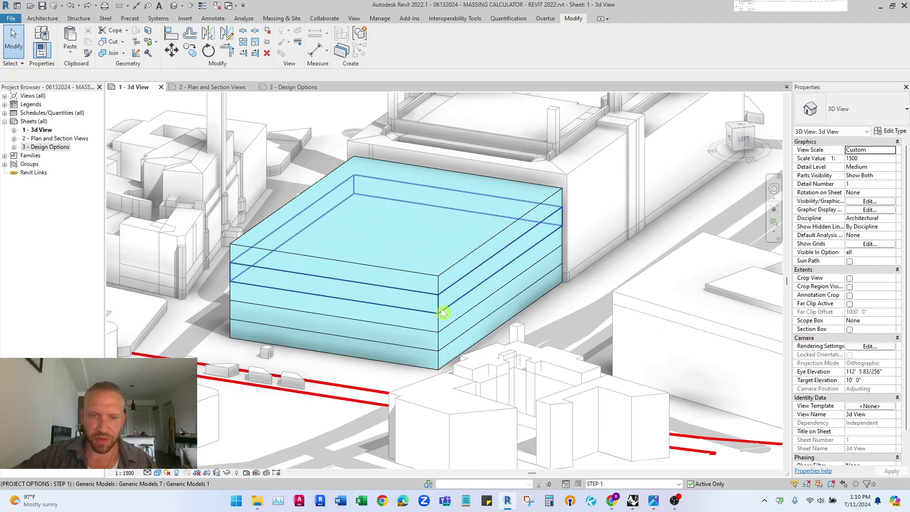
pyautogui.click(441, 331)
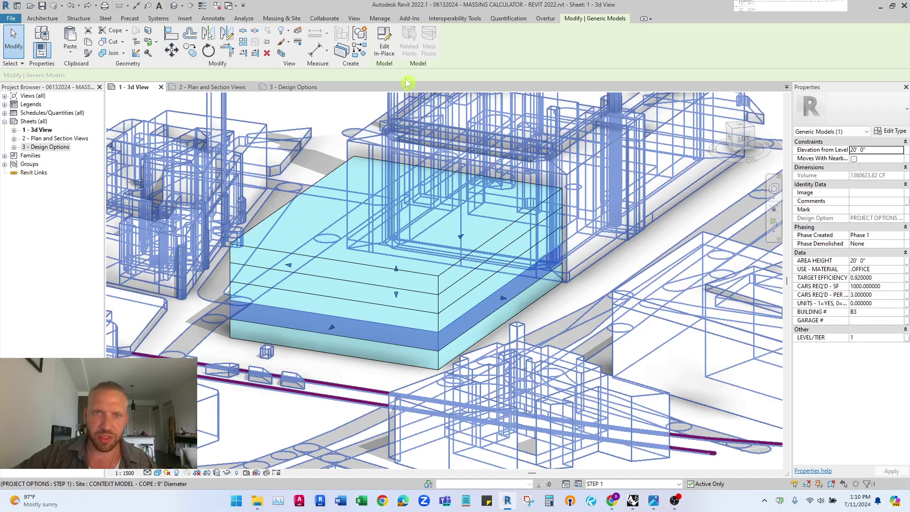
pyautogui.click(392, 51)
pyautogui.click(437, 319)
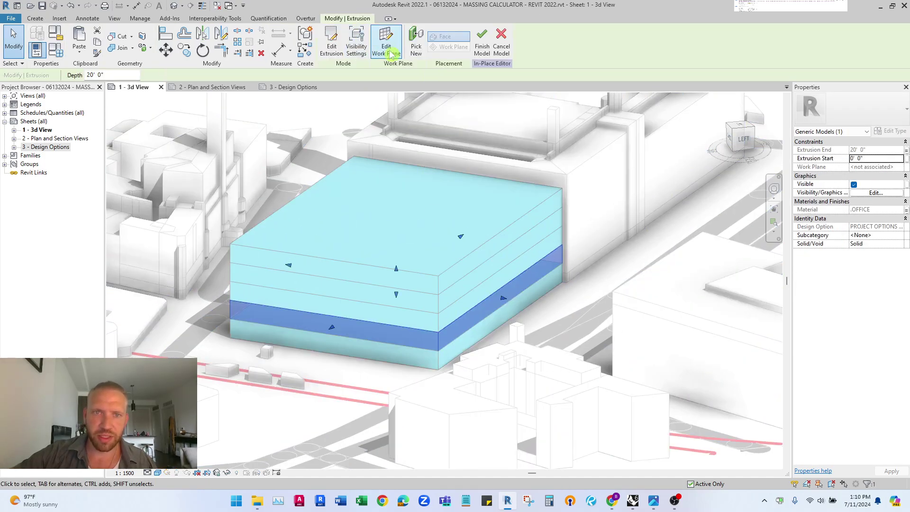
pyautogui.click(403, 261)
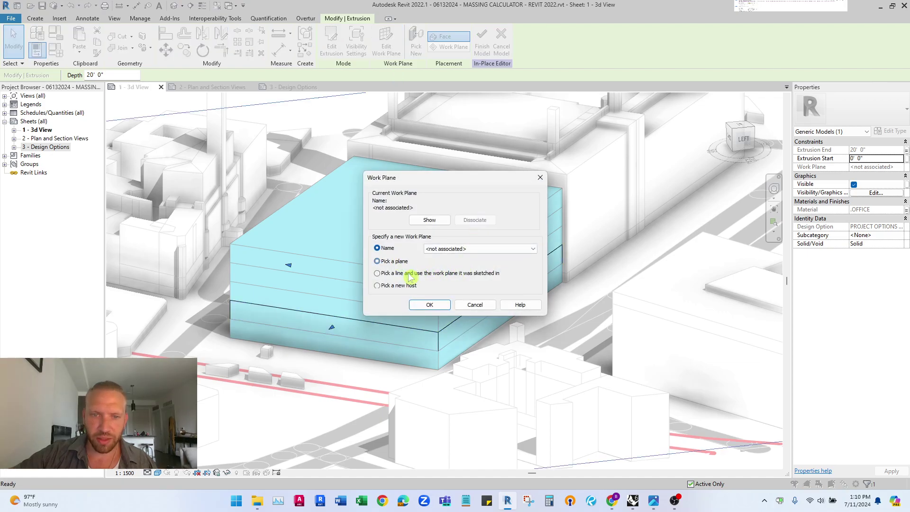
pyautogui.click(439, 304)
pyautogui.click(415, 347)
pyautogui.click(482, 42)
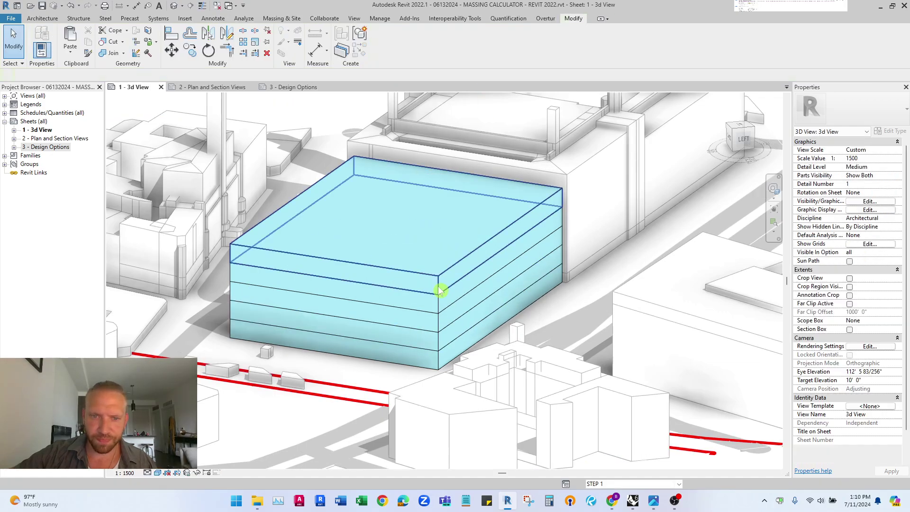
# Try an AREA HEIGHT of 25 feet on the stack's second floor.
pyautogui.click(441, 345)
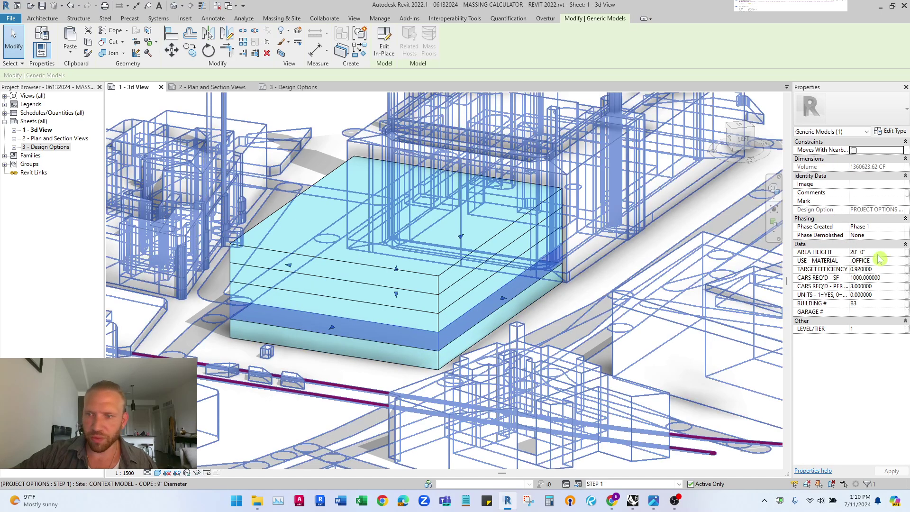
pyautogui.click(891, 254)
pyautogui.write('25')
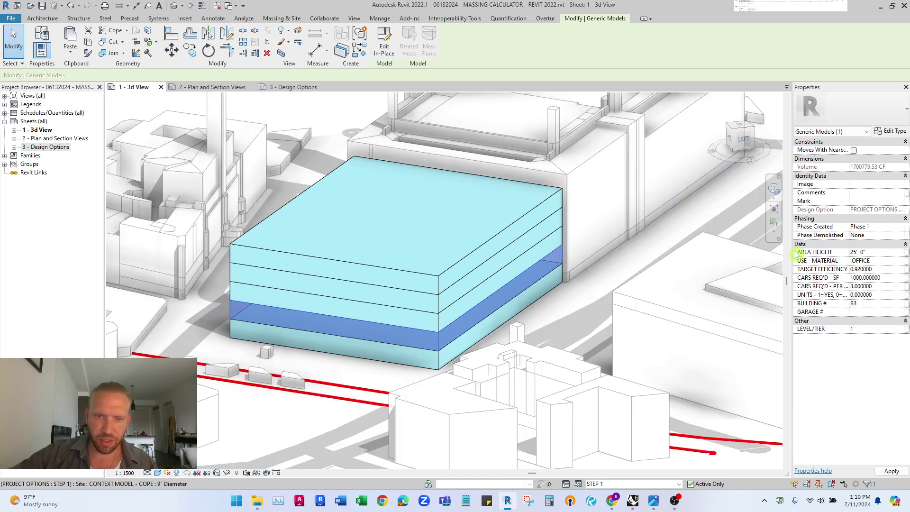
pyautogui.press('Escape')
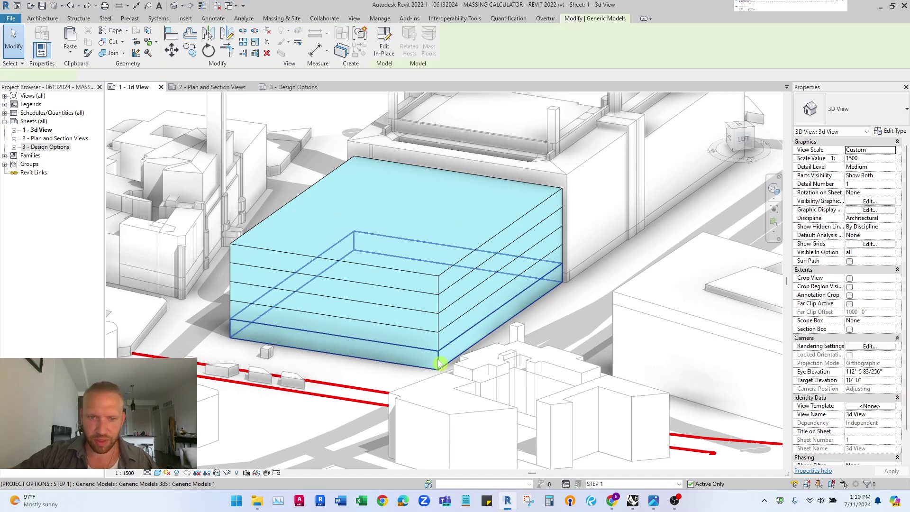
# Try an AREA HEIGHT of 25 feet on the stack's bottom floor to test the rehosted floor above it.
pyautogui.click(436, 362)
pyautogui.click(881, 260)
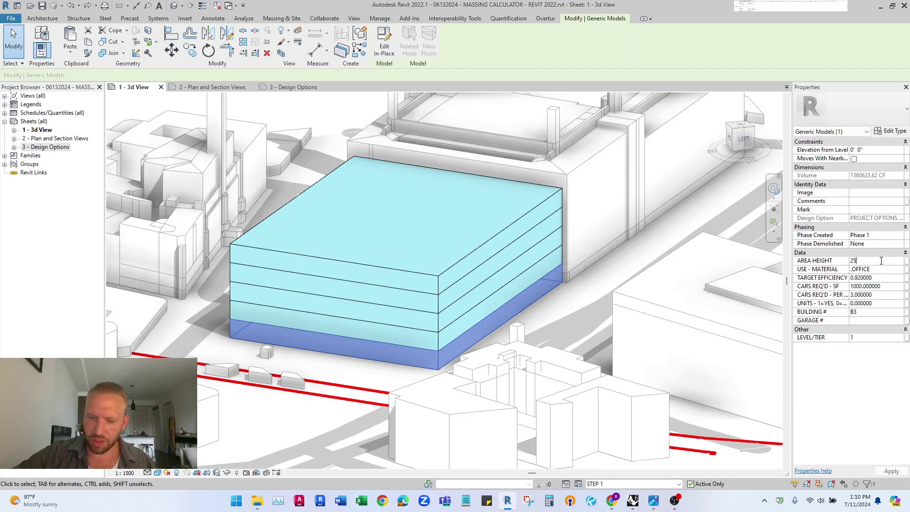
pyautogui.write('25')
pyautogui.press('Return')
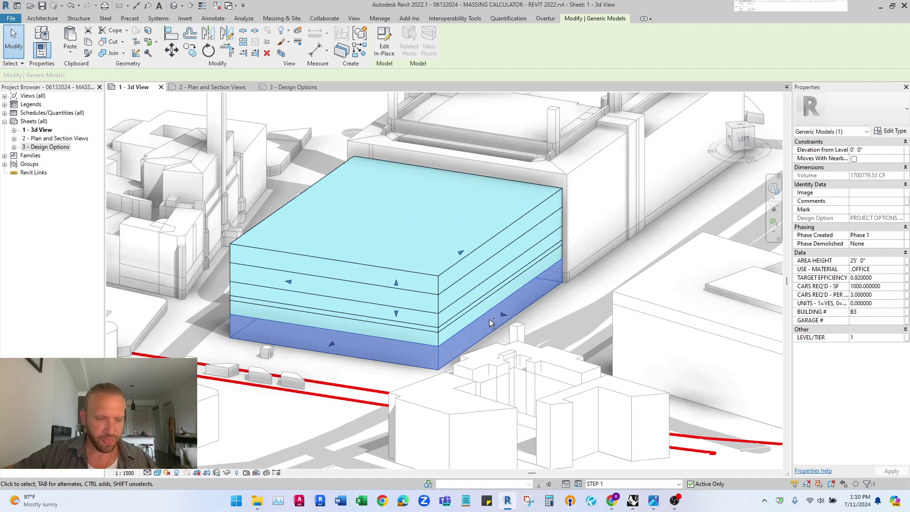
pyautogui.press('Escape')
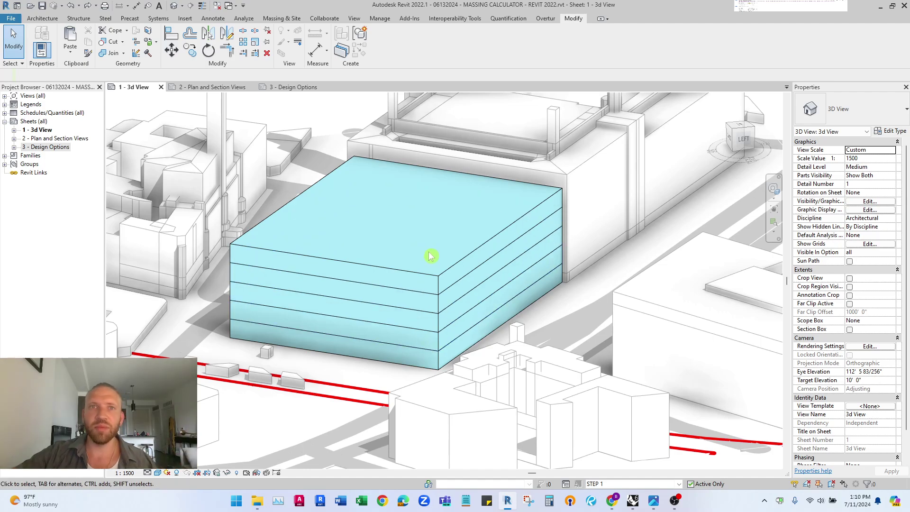
# Number the LEVEL/TIER of the second through fifth floors in sequence from 2 up to 5.
pyautogui.click(374, 365)
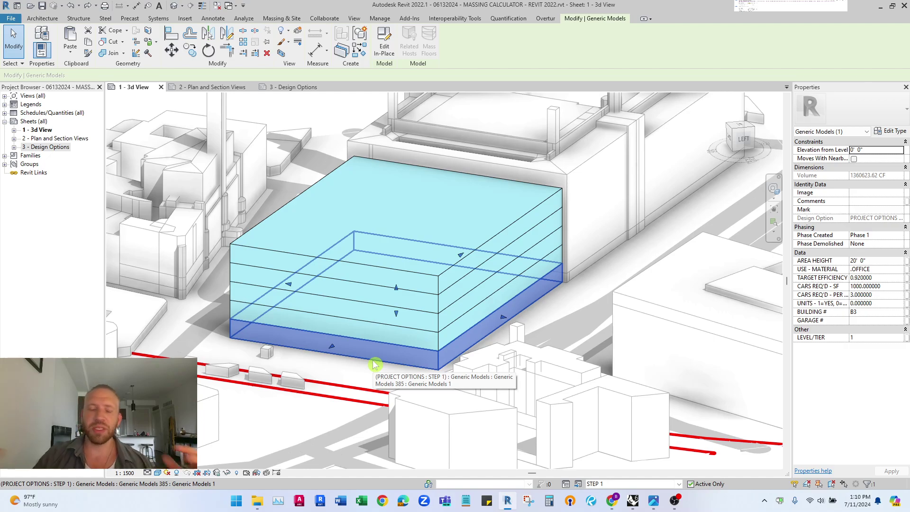
pyautogui.click(235, 309)
pyautogui.click(876, 330)
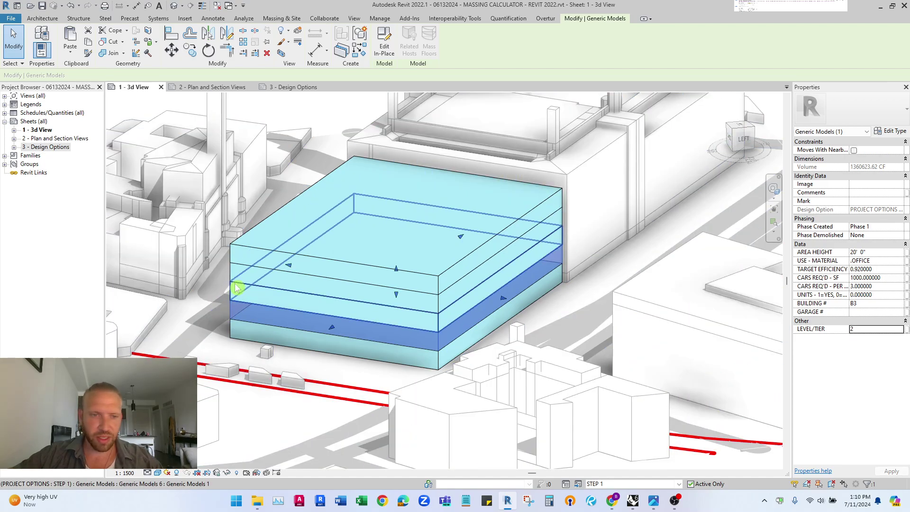
pyautogui.click(405, 327)
pyautogui.click(901, 337)
pyautogui.click(867, 363)
pyautogui.click(236, 276)
pyautogui.click(873, 338)
pyautogui.write('4')
pyautogui.keyDown('shift'); pyautogui.moveTo(474, 237); pyautogui.dragTo(493, 222, button='middle'); pyautogui.keyUp('shift')
pyautogui.click(443, 277)
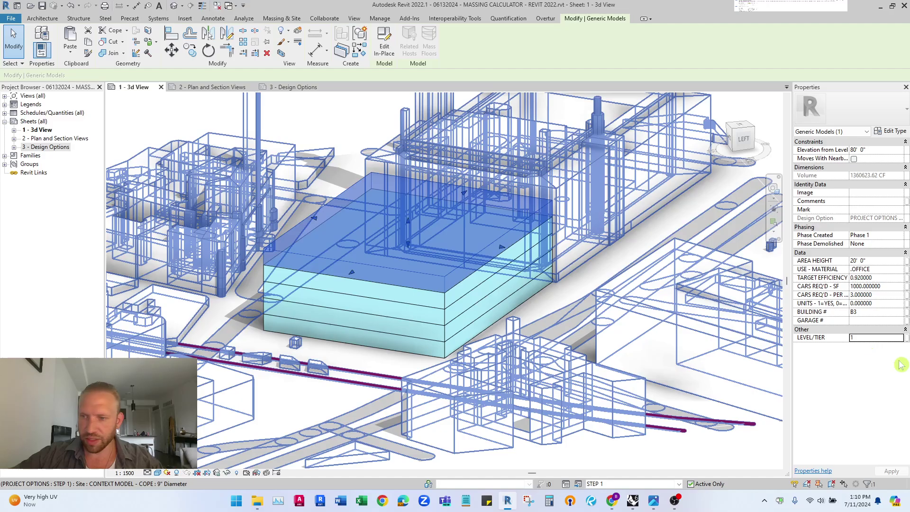
pyautogui.click(872, 338)
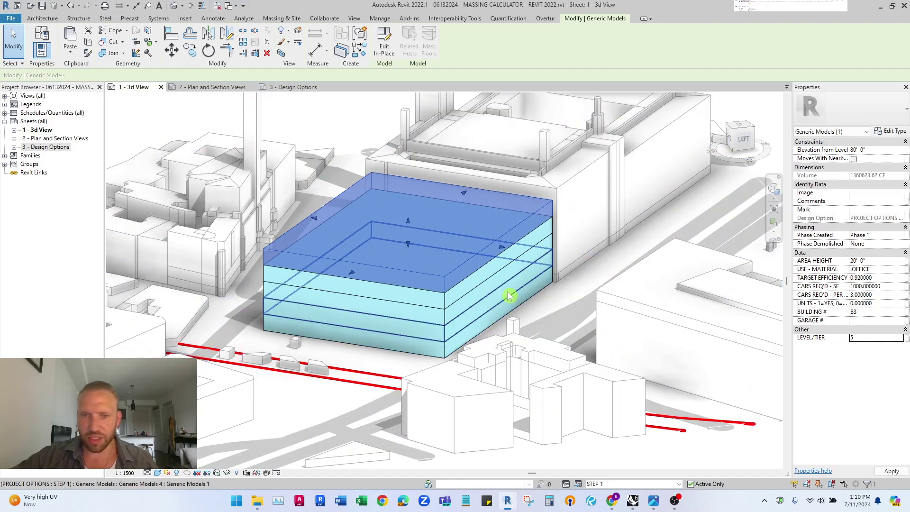
pyautogui.press('Escape')
# Make STEP 2 the active design option and view its full office tower.
pyautogui.moveTo(466, 267); pyautogui.dragTo(477, 252, button='middle')
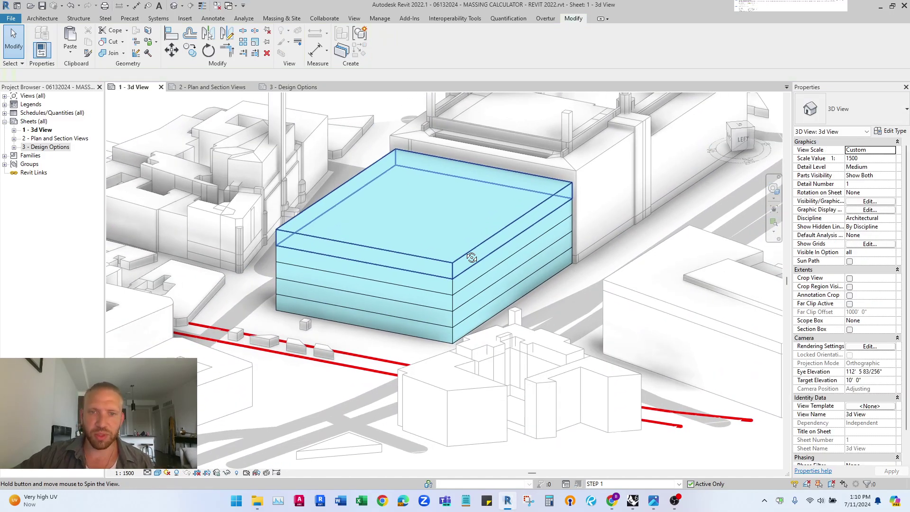
pyautogui.keyDown('shift'); pyautogui.moveTo(472, 258); pyautogui.dragTo(421, 319, button='middle'); pyautogui.keyUp('shift')
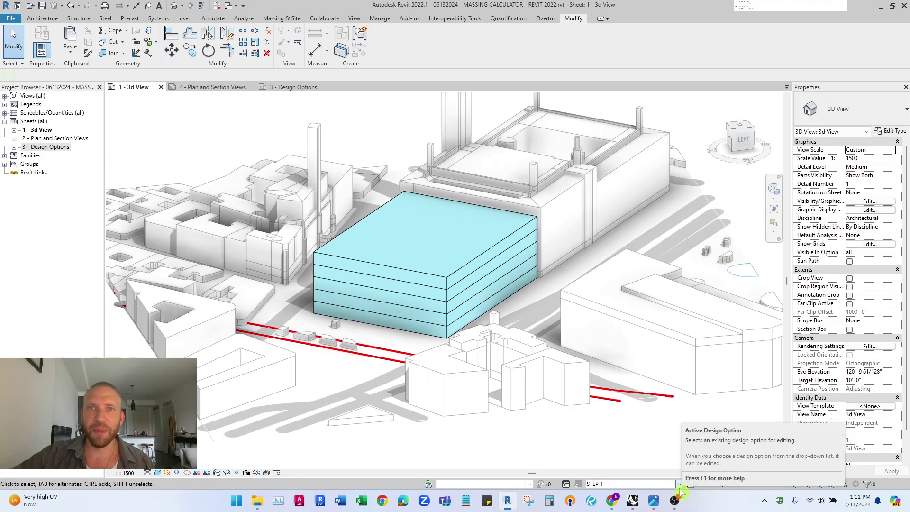
pyautogui.click(678, 486)
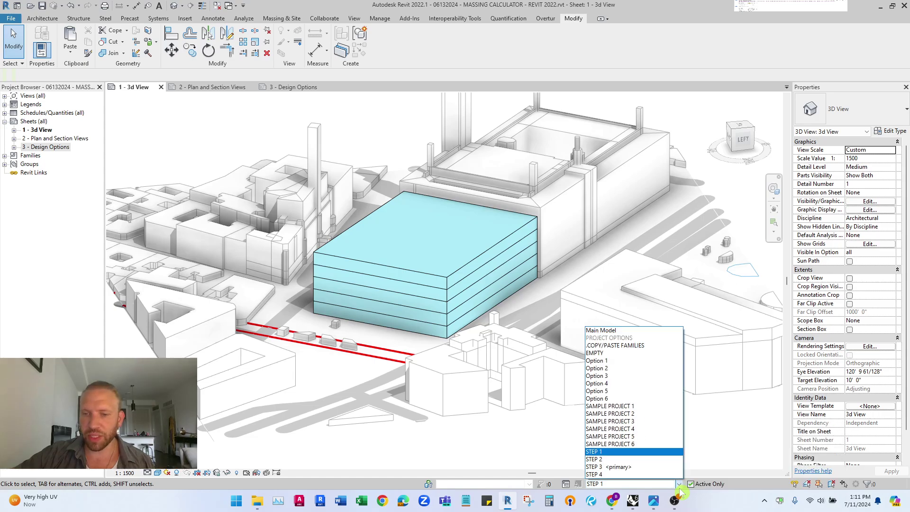
pyautogui.click(618, 459)
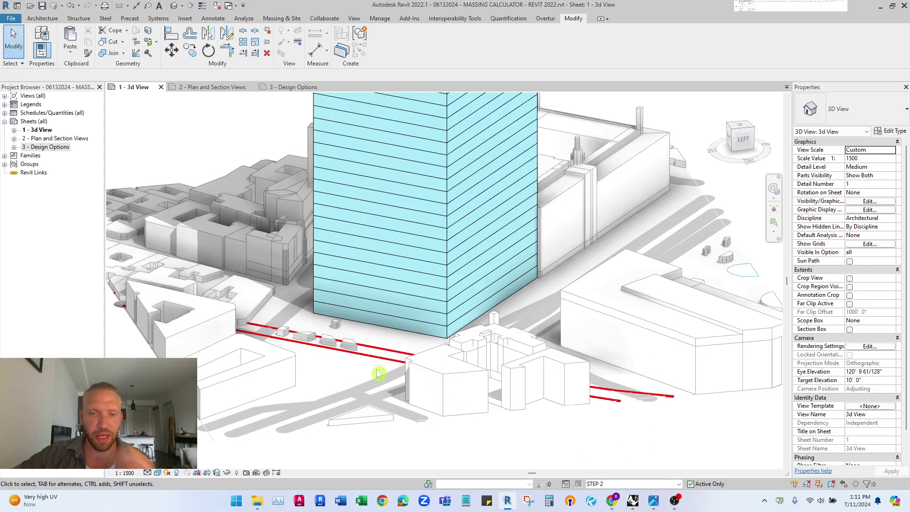
pyautogui.scroll(-3, 403, 370)
pyautogui.scroll(-3, 425, 388)
pyautogui.keyDown('shift'); pyautogui.moveTo(439, 240); pyautogui.dragTo(423, 277, button='middle'); pyautogui.keyUp('shift')
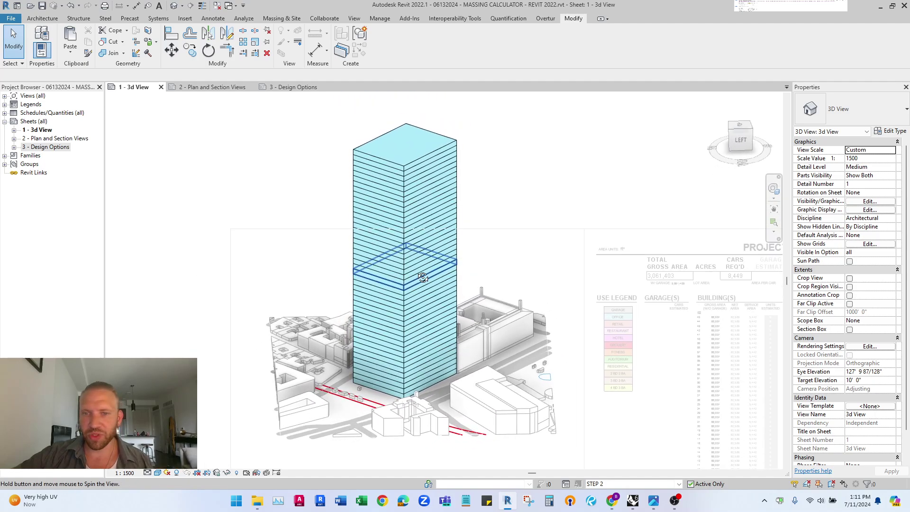
pyautogui.click(422, 162)
pyautogui.click(540, 153)
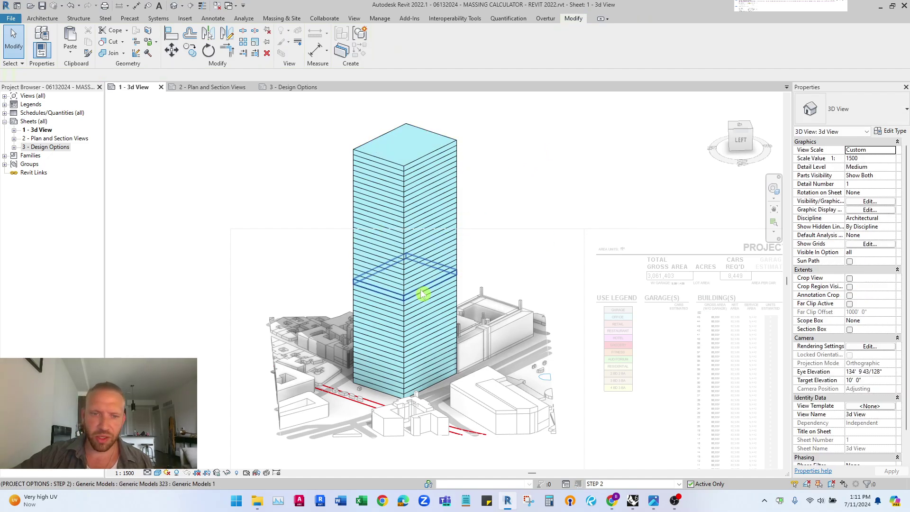
# Try an AREA HEIGHT of 25 feet on the tower's level 20 floor.
pyautogui.scroll(4, 421, 294)
pyautogui.click(401, 299)
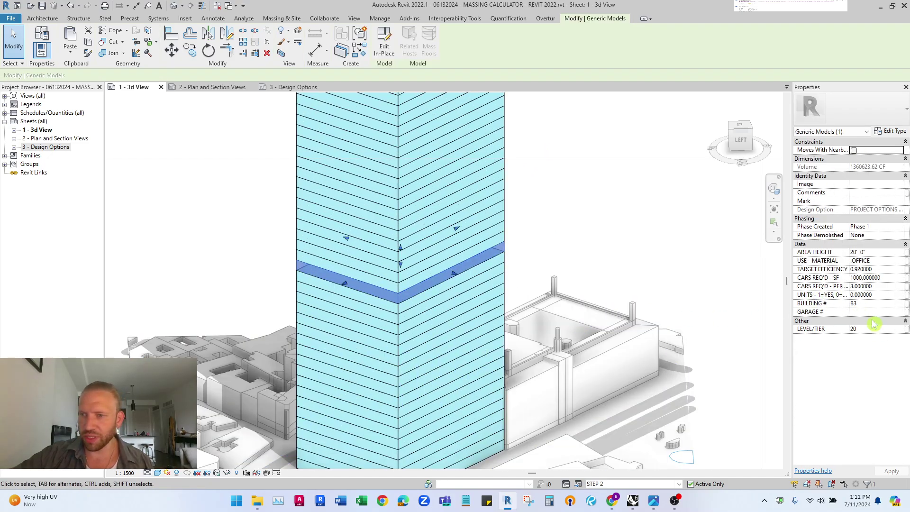
pyautogui.click(881, 252)
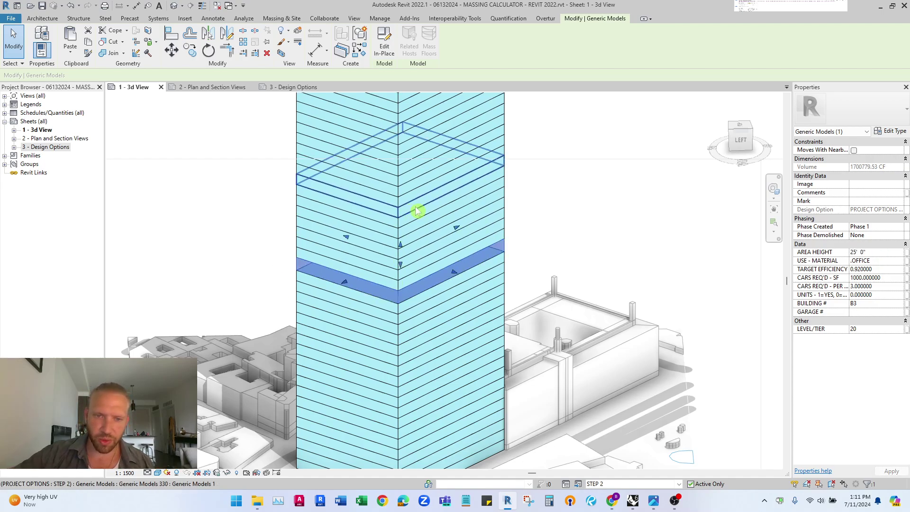
pyautogui.click(431, 234)
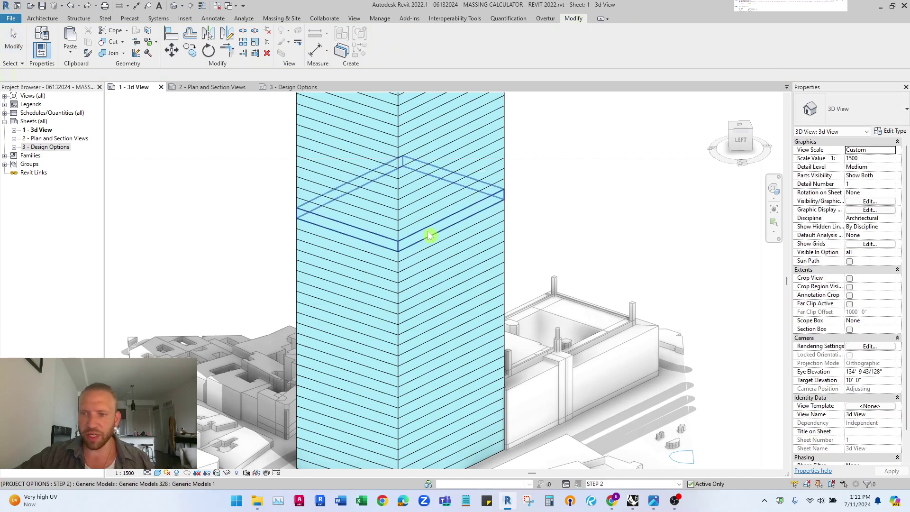
# Check the LEVEL/TIER data of other mid-tower floors, then view the tower from behind and deactivate the viewport.
pyautogui.click(349, 209)
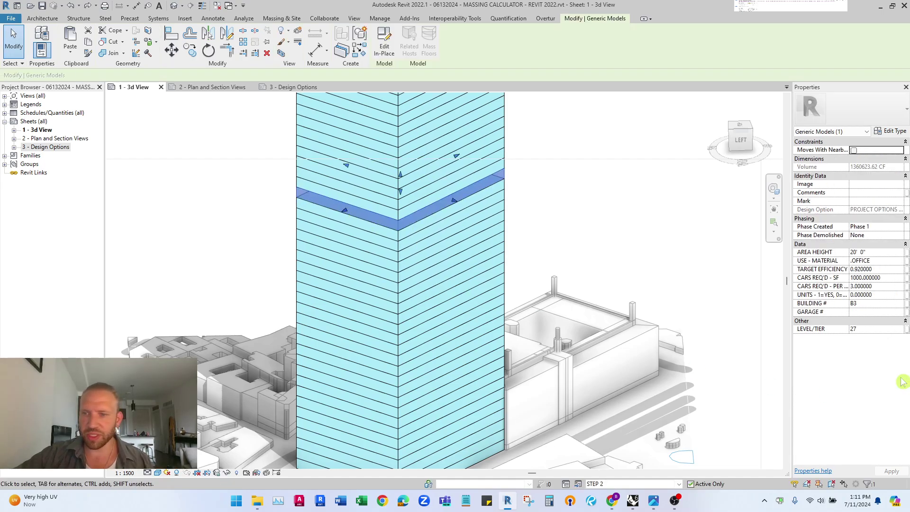
pyautogui.click(348, 293)
pyautogui.click(260, 231)
pyautogui.scroll(-5, 374, 266)
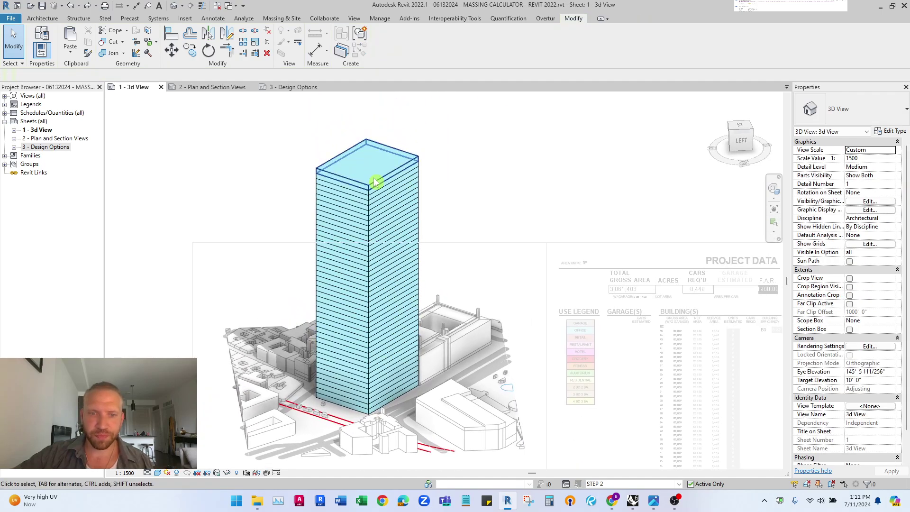
pyautogui.keyDown('shift'); pyautogui.moveTo(385, 340); pyautogui.dragTo(697, 212, button='middle'); pyautogui.keyUp('shift')
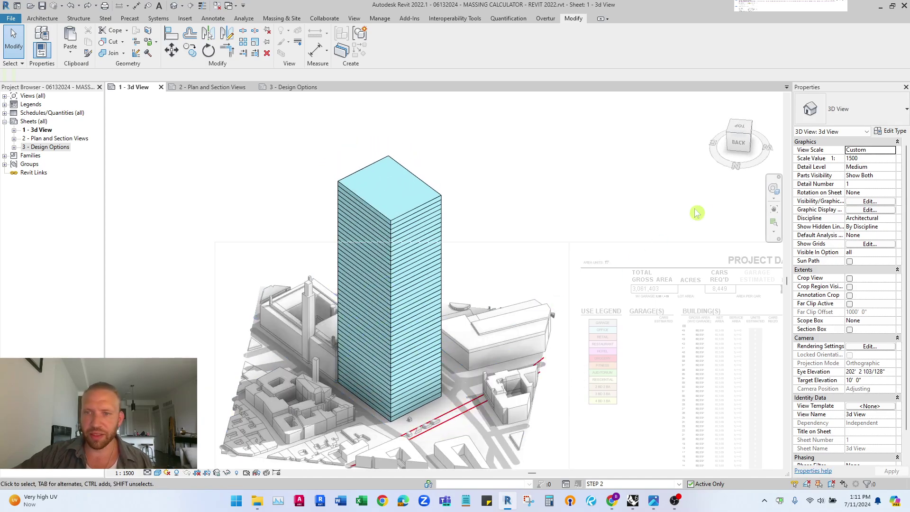
pyautogui.click(737, 138)
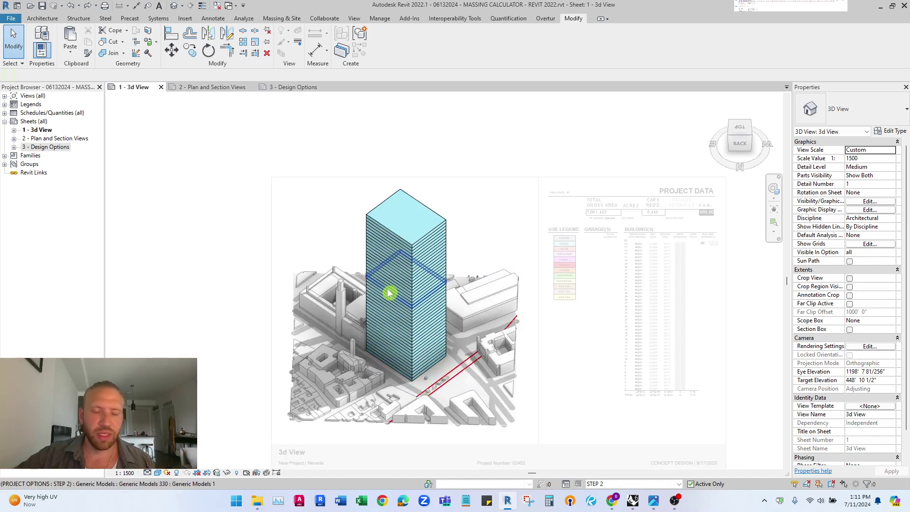
pyautogui.doubleClick(280, 103)
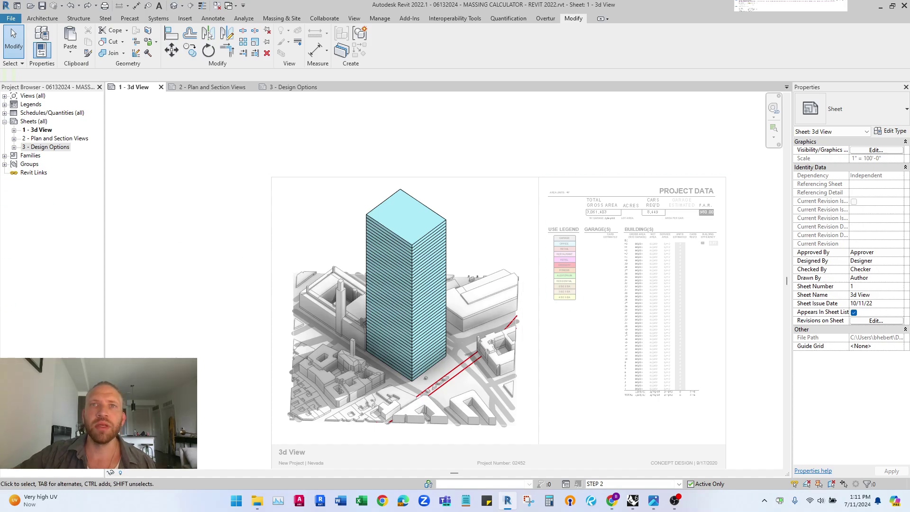
# Reactivate the 3D viewport and set the AREA HEIGHT of all tower floors above the ground floor to 14 feet.
pyautogui.doubleClick(447, 287)
pyautogui.moveTo(333, 122); pyautogui.dragTo(544, 380)
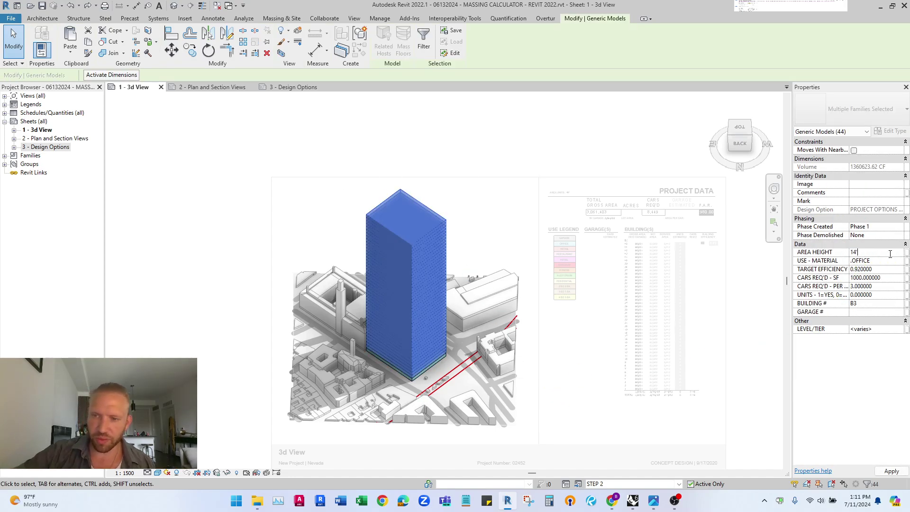
pyautogui.click(340, 228)
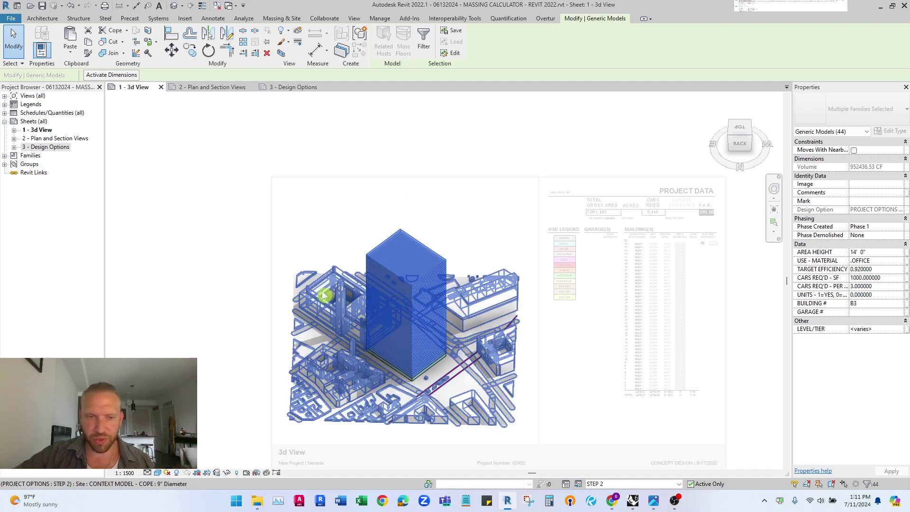
# Change the USE - MATERIAL of the tower's ground floor to .GROCERY.
pyautogui.scroll(3, 468, 376)
pyautogui.click(408, 377)
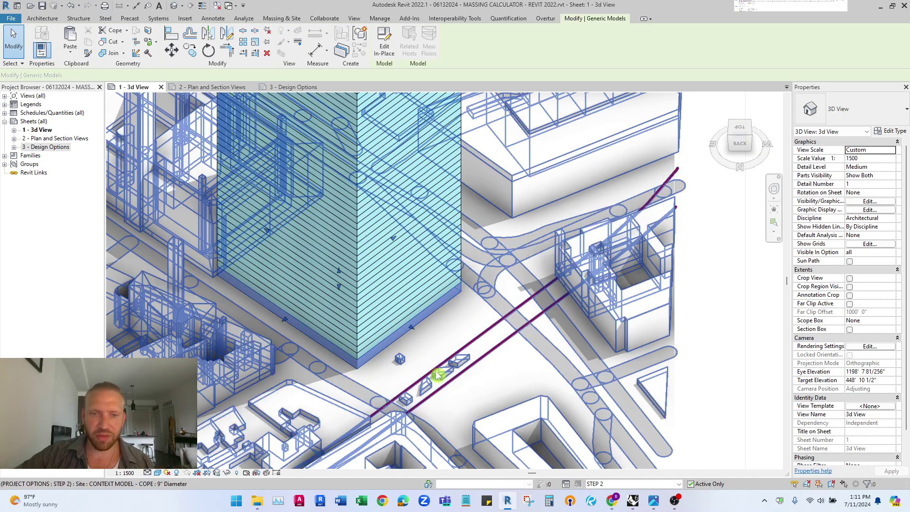
pyautogui.moveTo(463, 305); pyautogui.dragTo(484, 309, button='middle')
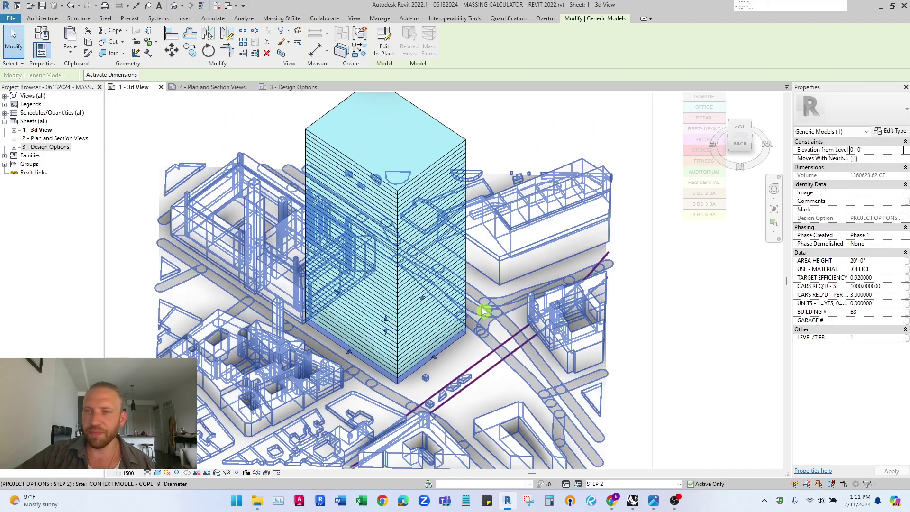
pyautogui.click(899, 268)
pyautogui.click(284, 226)
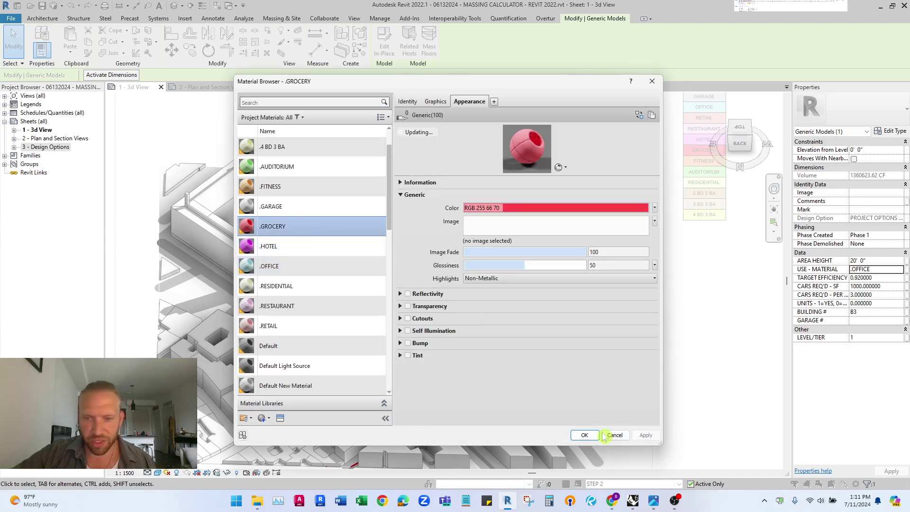
pyautogui.click(583, 435)
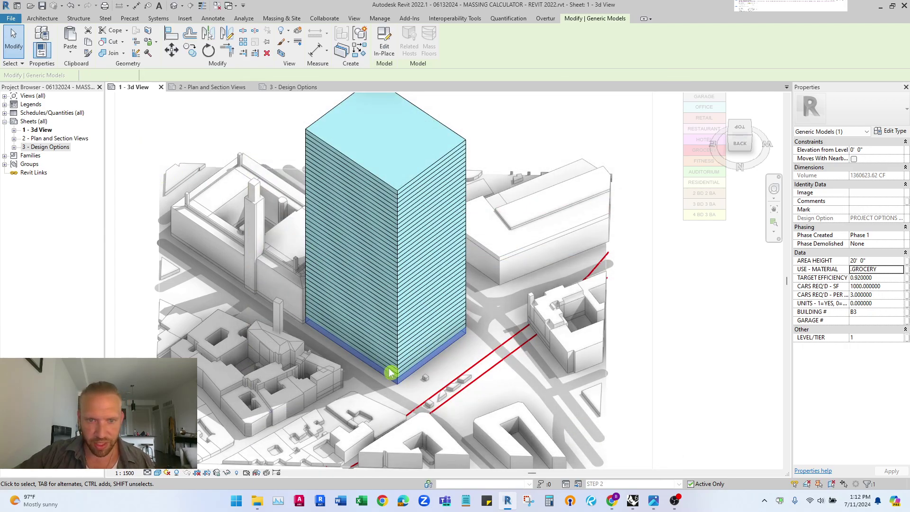
# Clear the floor selection and compare the project data on the Plan and Section Views sheet with the 3d View sheet.
pyautogui.press('Escape')
pyautogui.scroll(-3, 664, 258)
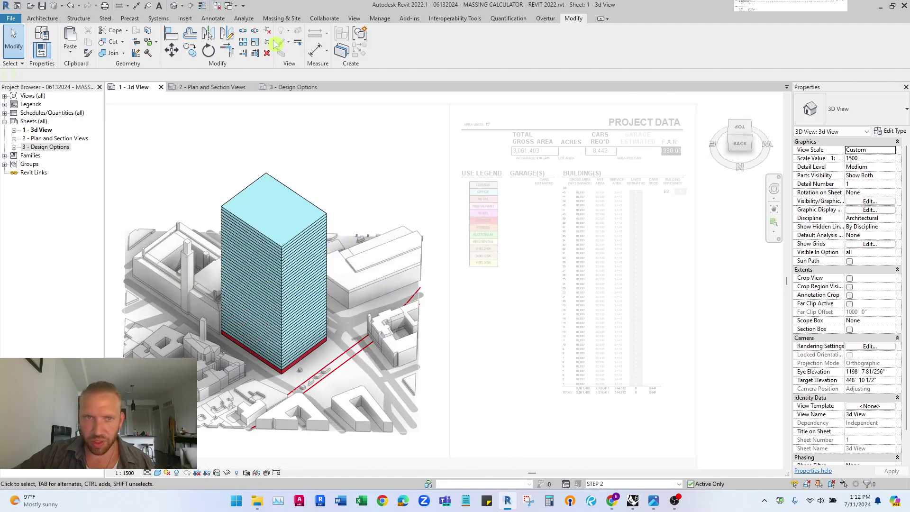
pyautogui.click(212, 87)
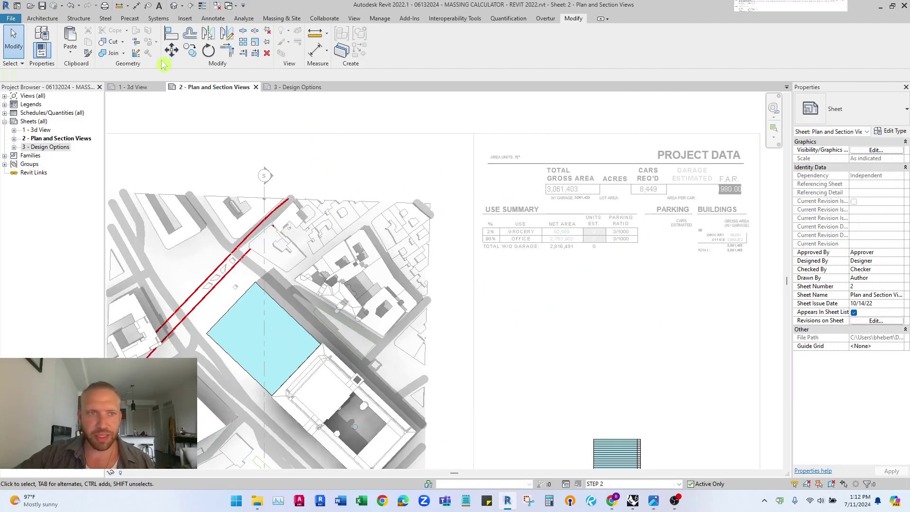
pyautogui.click(132, 87)
pyautogui.click(221, 89)
pyautogui.click(137, 88)
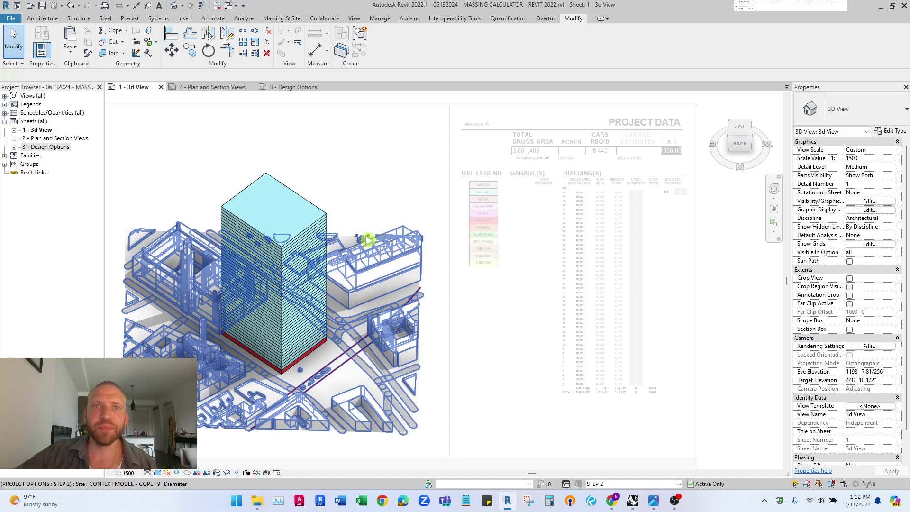
# Deactivate the viewport on the 3d View sheet and open the default {3D} view of the tower.
pyautogui.moveTo(375, 234); pyautogui.dragTo(422, 229, button='middle')
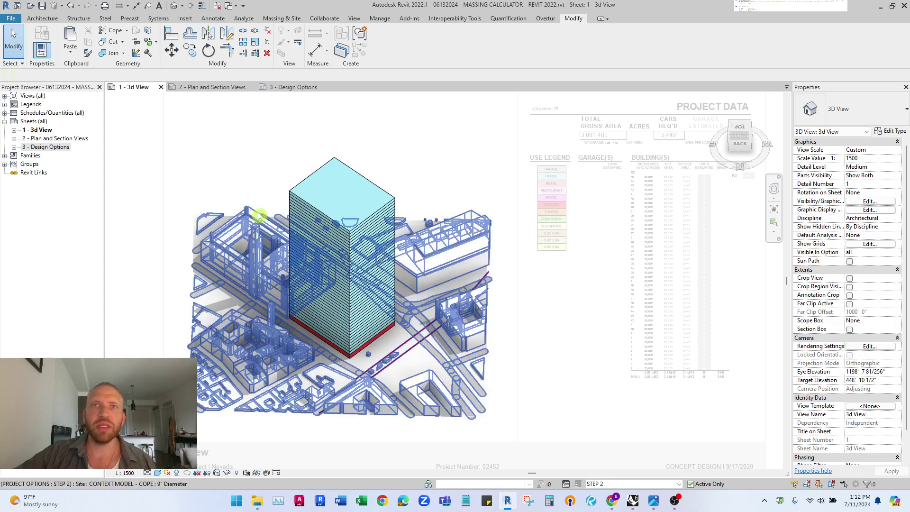
pyautogui.moveTo(389, 223); pyautogui.dragTo(412, 223, button='middle')
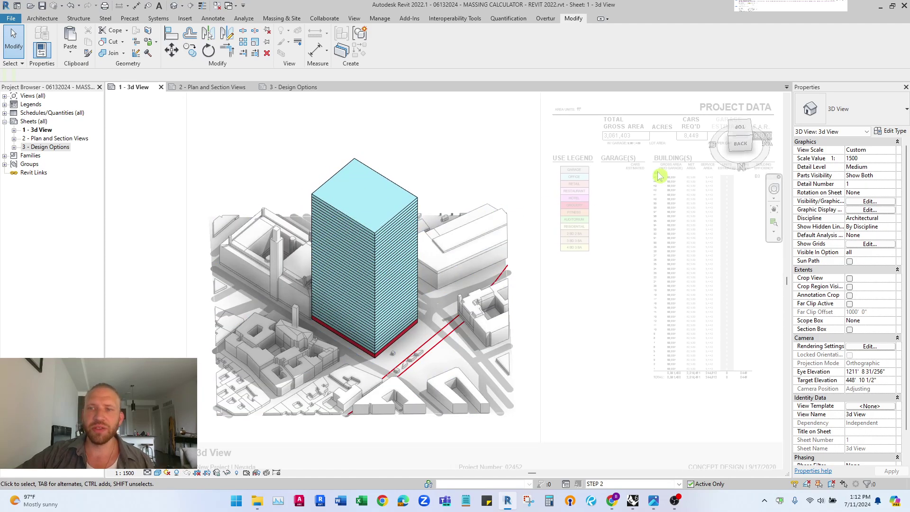
pyautogui.scroll(-2, 403, 271)
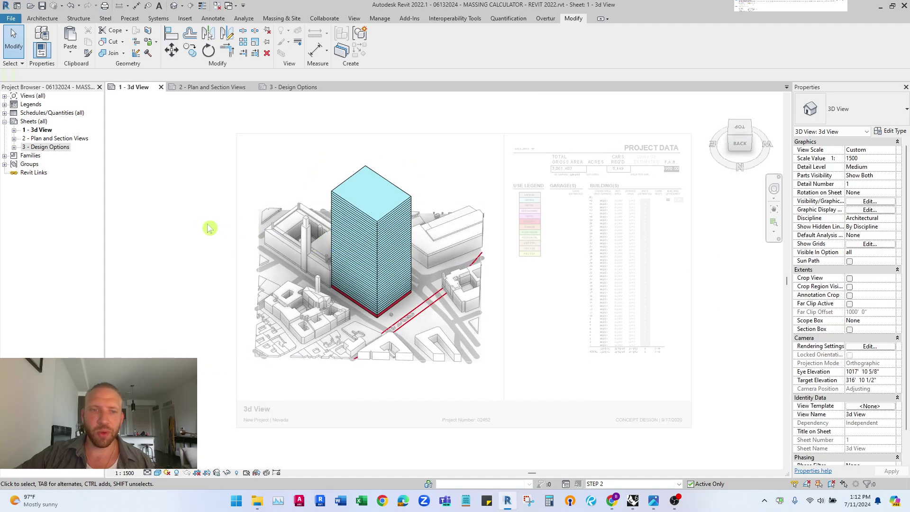
pyautogui.doubleClick(246, 211)
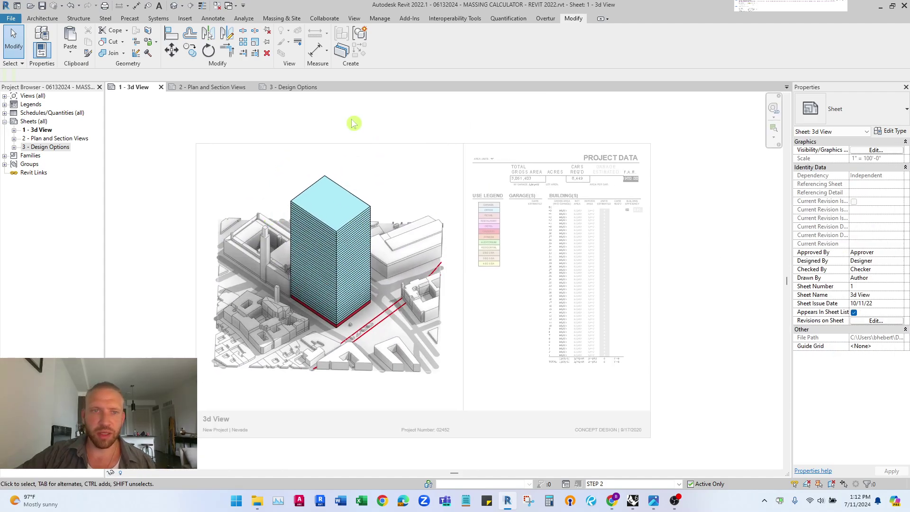
pyautogui.click(174, 6)
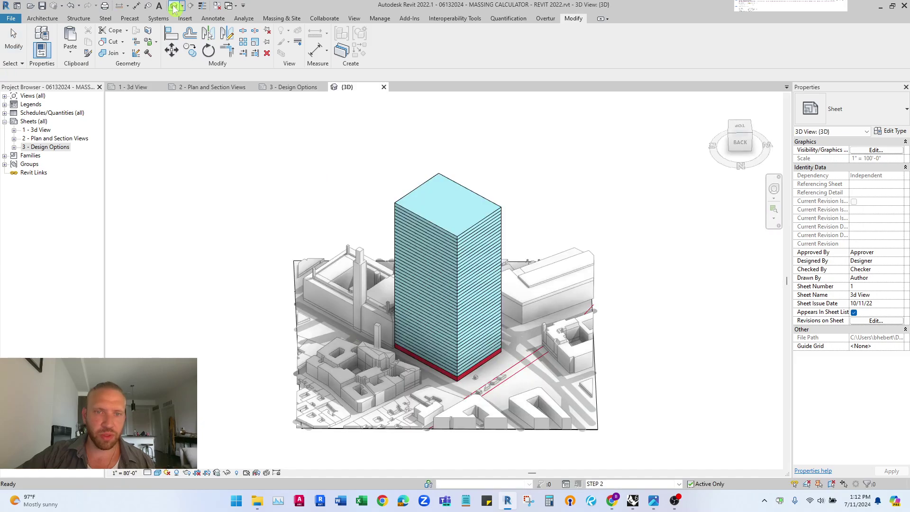
pyautogui.keyDown('shift'); pyautogui.moveTo(434, 252); pyautogui.dragTo(374, 226, button='middle'); pyautogui.keyUp('shift')
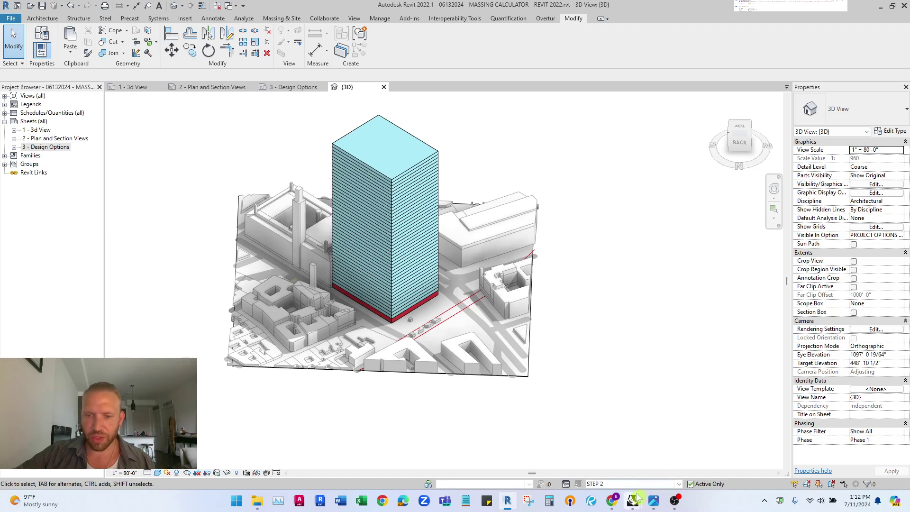
# Switch to RHINO MOLD.3dm in Rhino and copy the flared tower from its front base corner to the vertical line's lower end.
pyautogui.moveTo(635, 498)
pyautogui.click(594, 452)
pyautogui.moveTo(455, 268); pyautogui.dragTo(465, 233, button='right')
pyautogui.click(380, 234)
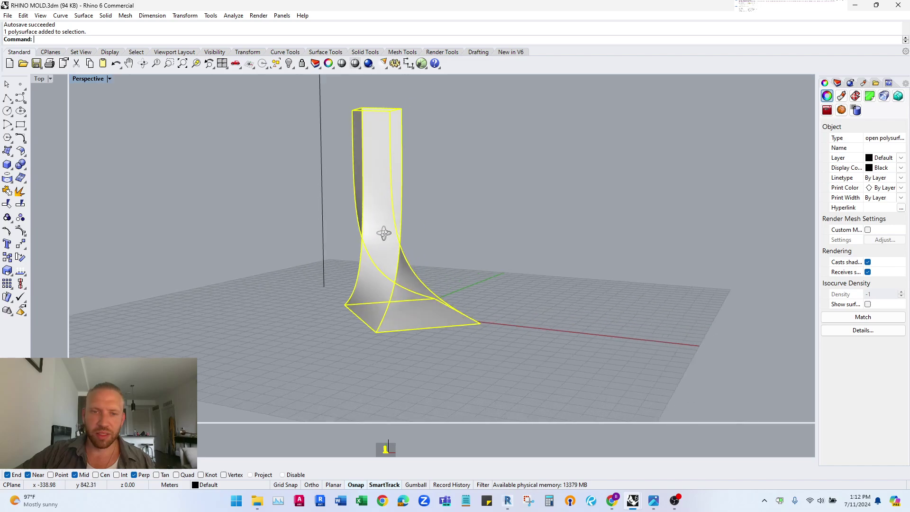
pyautogui.moveTo(380, 234); pyautogui.dragTo(465, 268, button='right')
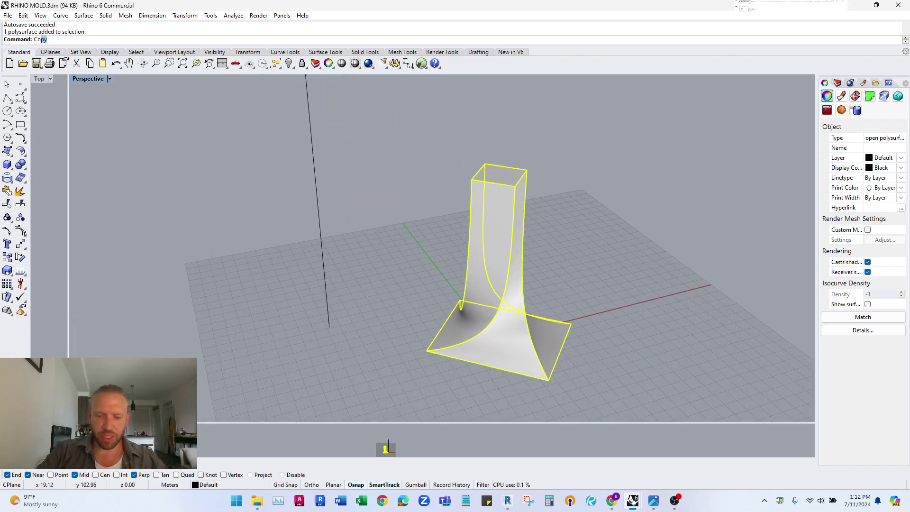
pyautogui.press('Return')
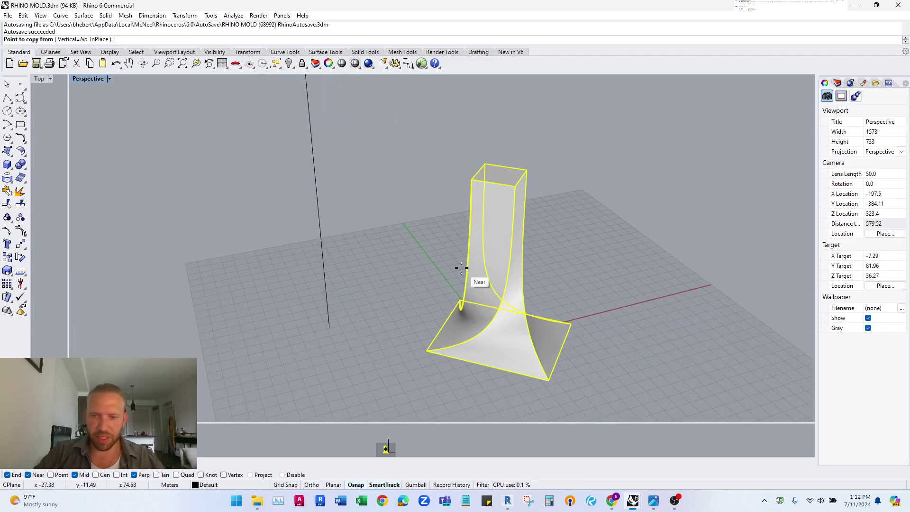
pyautogui.click(548, 381)
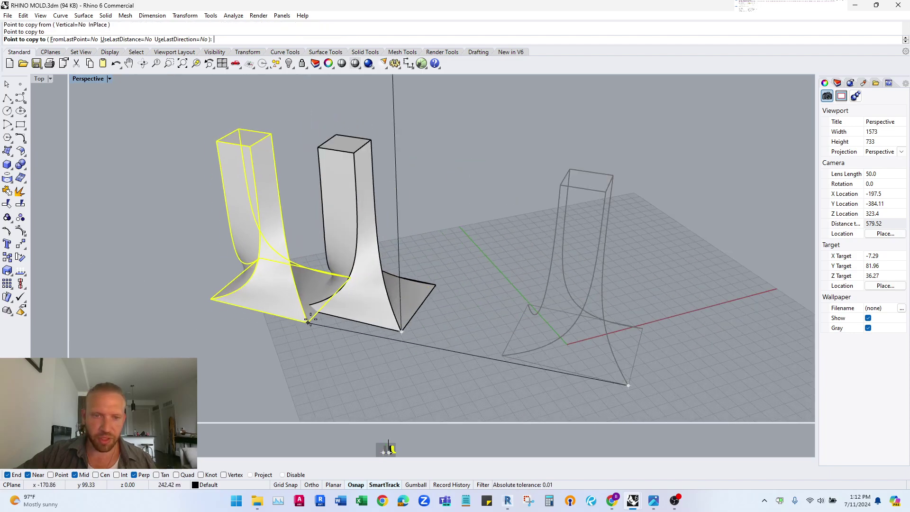
pyautogui.press('Escape')
pyautogui.click(400, 219)
pyautogui.scroll(-2, 417, 329)
pyautogui.scroll(3, 360, 236)
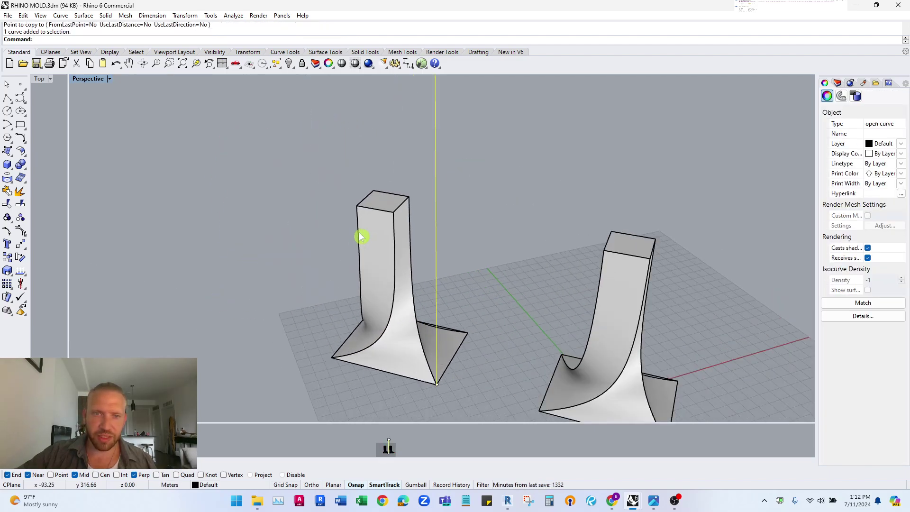
pyautogui.click(471, 269)
pyautogui.click(83, 15)
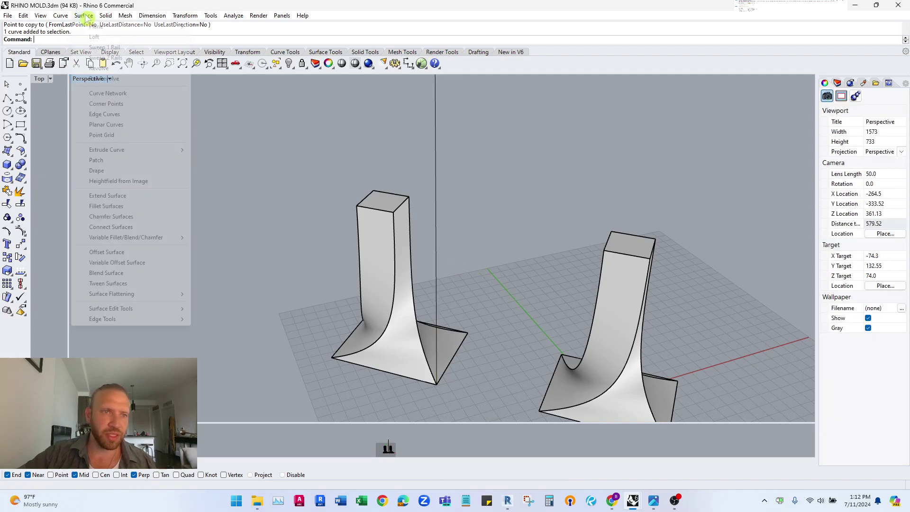
pyautogui.click(132, 94)
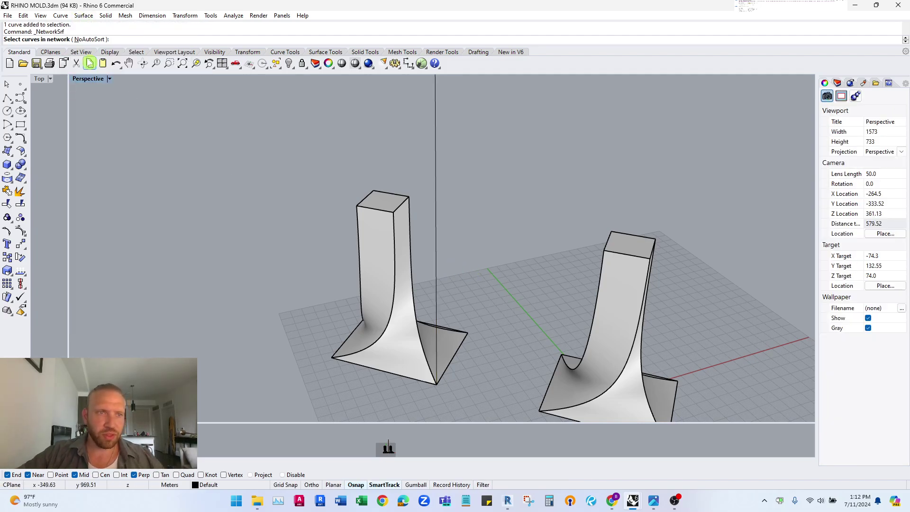
pyautogui.press('Escape')
# Extrude the four base edges of the copied flared tower straight up about 278 m with a straight curve extrusion.
pyautogui.click(85, 16)
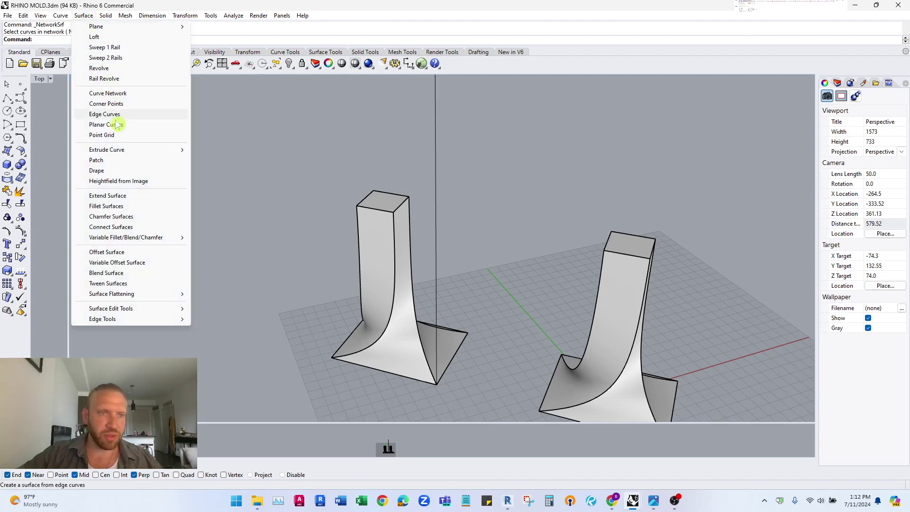
pyautogui.moveTo(150, 150)
pyautogui.click(217, 150)
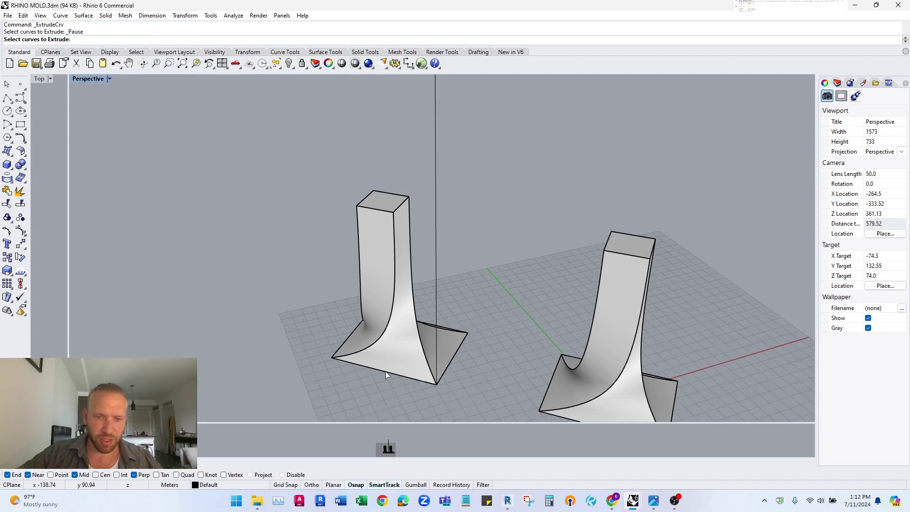
pyautogui.click(386, 372)
pyautogui.click(453, 358)
pyautogui.scroll(5, 458, 335)
pyautogui.click(444, 330)
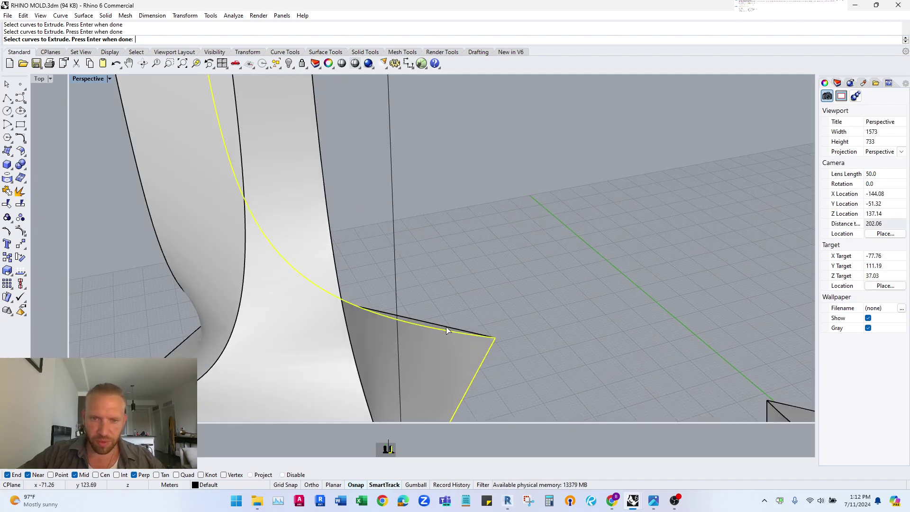
pyautogui.scroll(-5, 453, 336)
pyautogui.rightClick(472, 361)
pyautogui.click(462, 359)
pyautogui.scroll(-3, 462, 359)
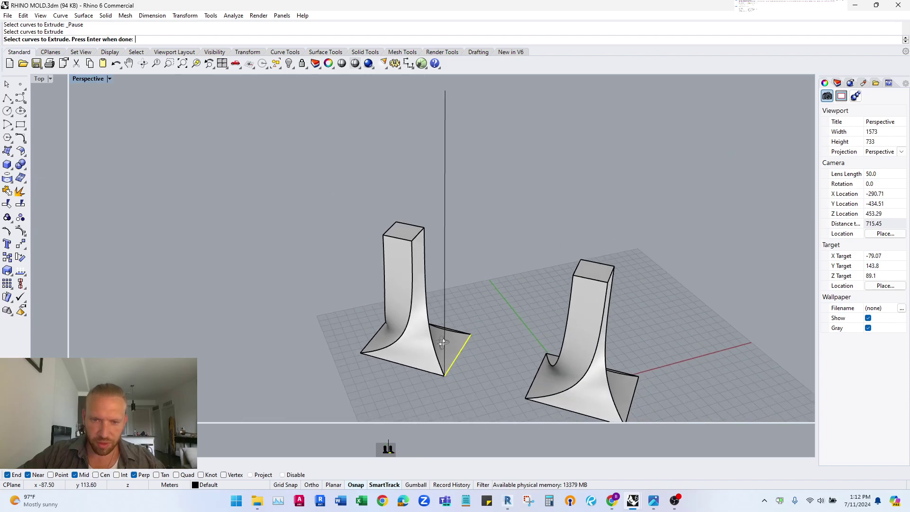
pyautogui.scroll(5, 446, 313)
pyautogui.click(443, 309)
pyautogui.click(303, 367)
pyautogui.rightClick(291, 321)
pyautogui.scroll(-3, 291, 321)
pyautogui.moveTo(355, 193); pyautogui.dragTo(319, 150, button='right')
pyautogui.click(318, 149)
pyautogui.scroll(-3, 318, 149)
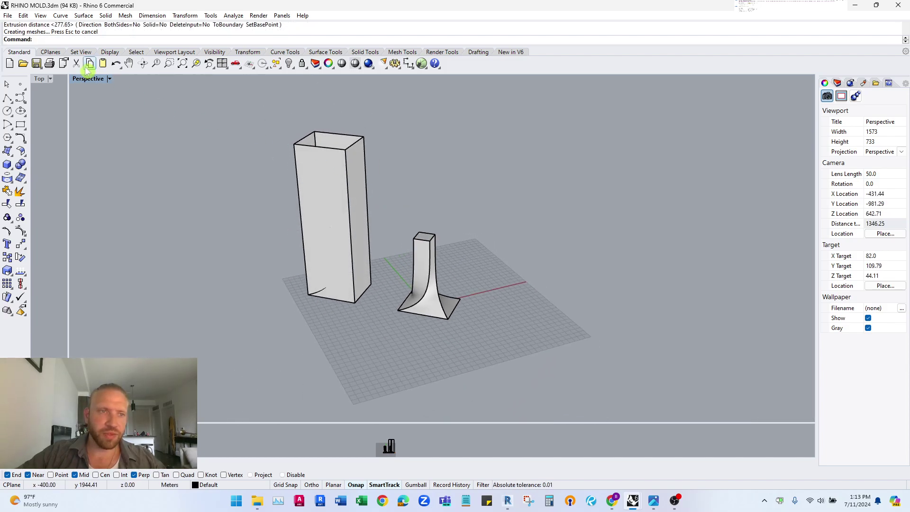
# Cap the open top of the extruded box with a surface through its four upper corners.
pyautogui.click(8, 137)
pyautogui.scroll(3, 349, 126)
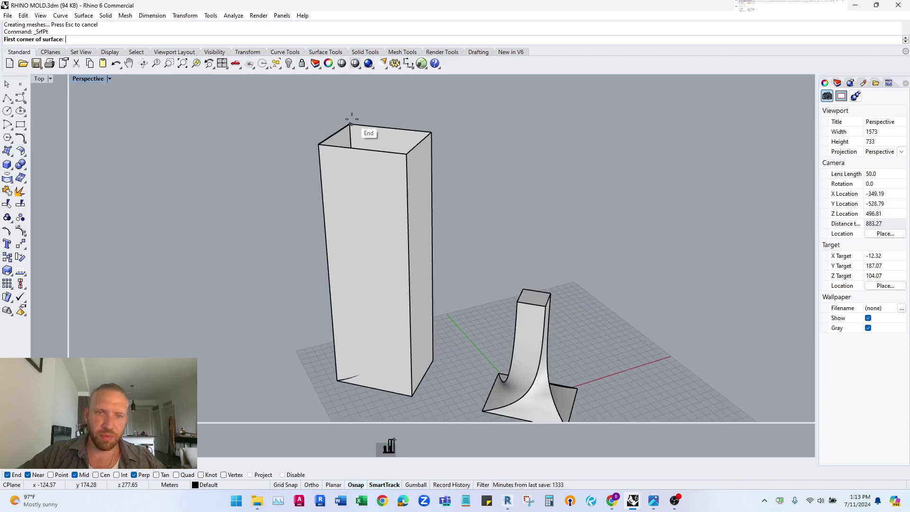
pyautogui.click(350, 124)
pyautogui.click(432, 132)
pyautogui.click(406, 153)
pyautogui.click(318, 144)
pyautogui.scroll(-3, 317, 183)
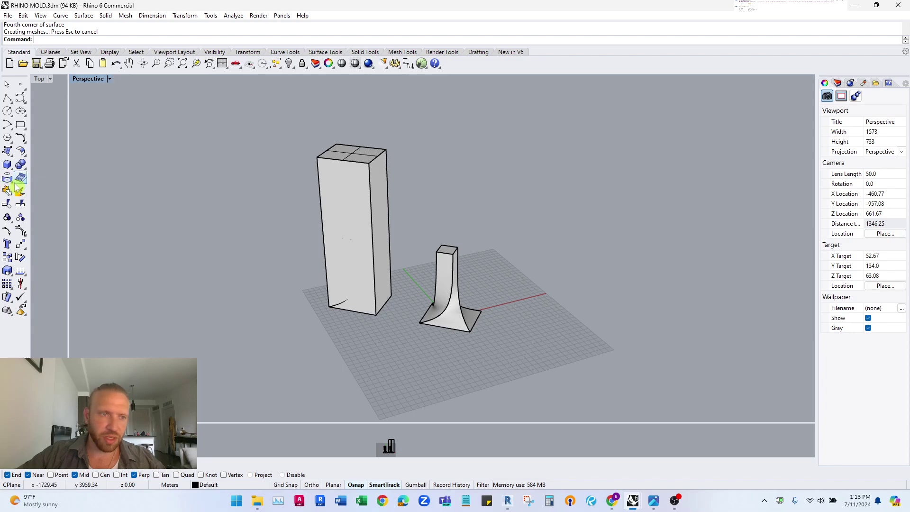
# Join the extruded side walls and the top cap into one polysurface.
pyautogui.click(19, 190)
pyautogui.click(346, 198)
pyautogui.click(357, 157)
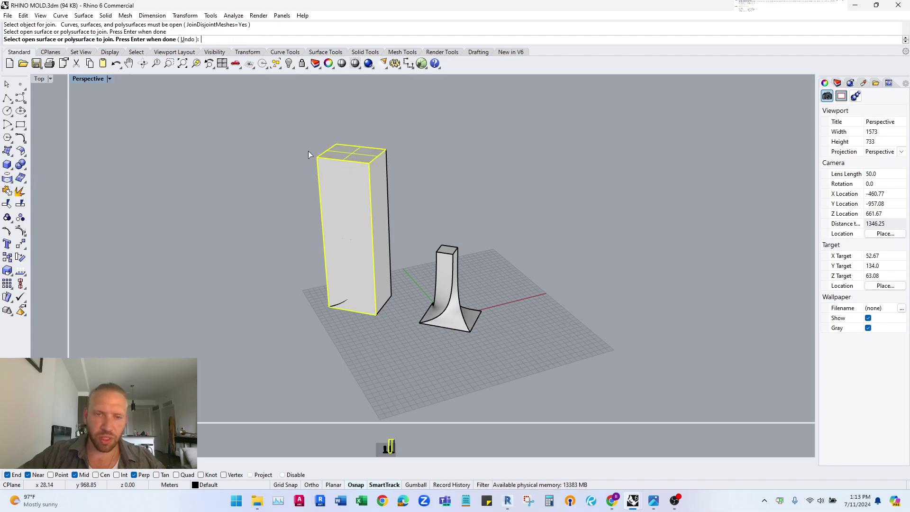
pyautogui.click(386, 292)
pyautogui.moveTo(373, 205); pyautogui.dragTo(201, 211, button='right')
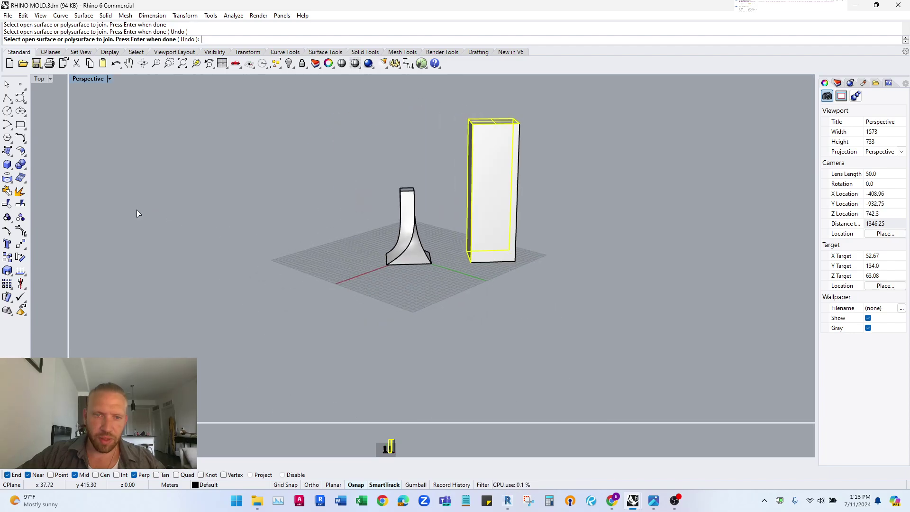
pyautogui.moveTo(487, 193); pyautogui.dragTo(438, 197, button='right')
pyautogui.rightClick(545, 311)
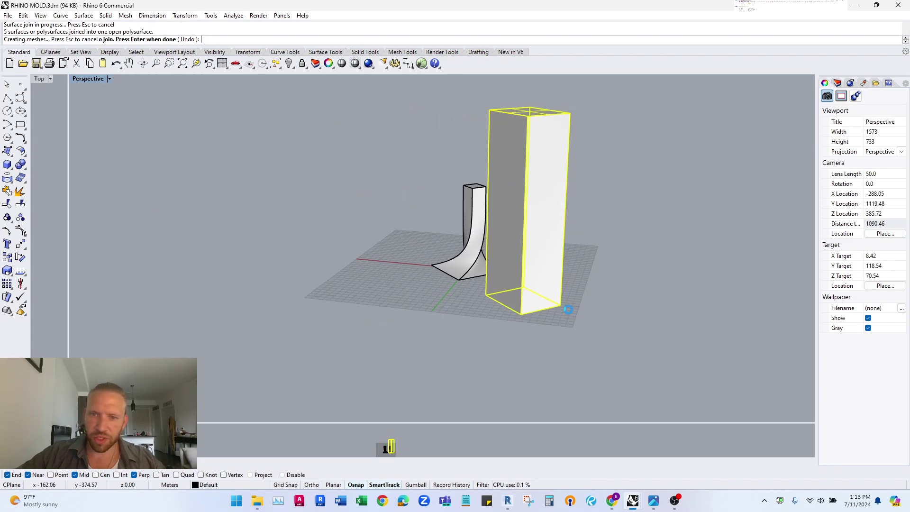
# Join the box polysurface with the flared tower copy inside it to form one closed solid mold.
pyautogui.moveTo(546, 311)
pyautogui.mouseDown(button='right')
pyautogui.moveTo(510, 246)
pyautogui.moveTo(529, 308)
pyautogui.mouseUp(button='right')
pyautogui.rightClick(530, 308)
pyautogui.rightClick(530, 314)
pyautogui.scroll(-3, 474, 247)
pyautogui.moveTo(435, 230); pyautogui.dragTo(451, 251, button='right')
pyautogui.click(451, 252)
pyautogui.moveTo(382, 225); pyautogui.dragTo(528, 283, button='right')
pyautogui.scroll(2, 425, 247)
pyautogui.scroll(-3, 421, 297)
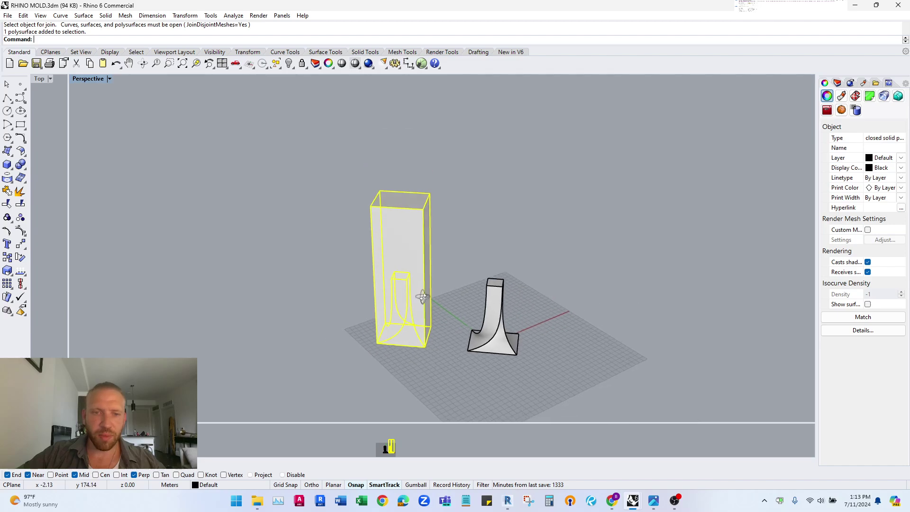
# Export the closed box-shaped mold solid to 1.dwg in the DWG EXPORTS folder, replacing the existing file.
pyautogui.moveTo(420, 297)
pyautogui.mouseDown(button='right')
pyautogui.moveTo(410, 292)
pyautogui.moveTo(436, 284)
pyautogui.moveTo(405, 305)
pyautogui.mouseUp(button='right')
pyautogui.click(406, 284)
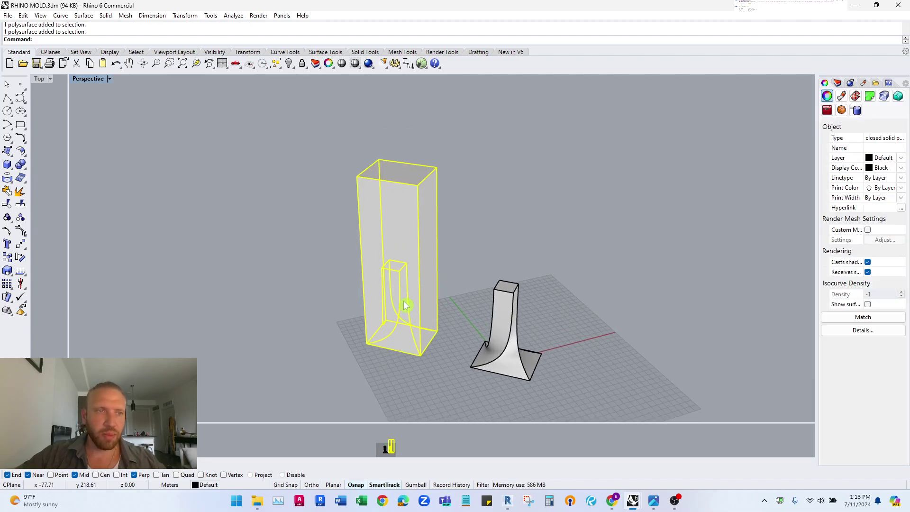
pyautogui.click(8, 16)
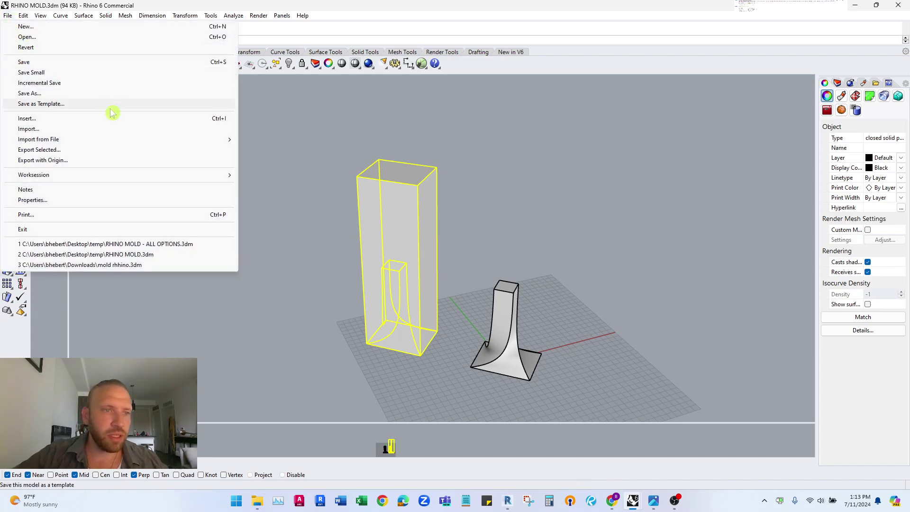
pyautogui.click(72, 150)
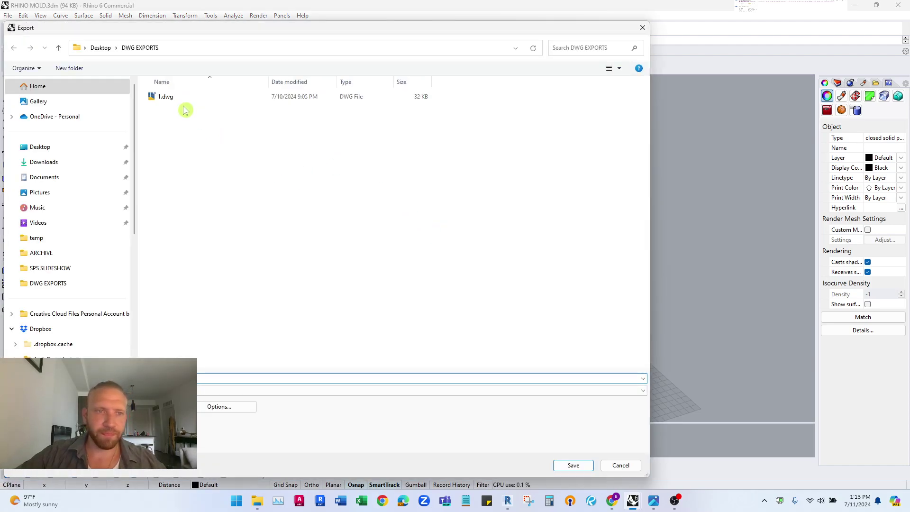
pyautogui.click(185, 97)
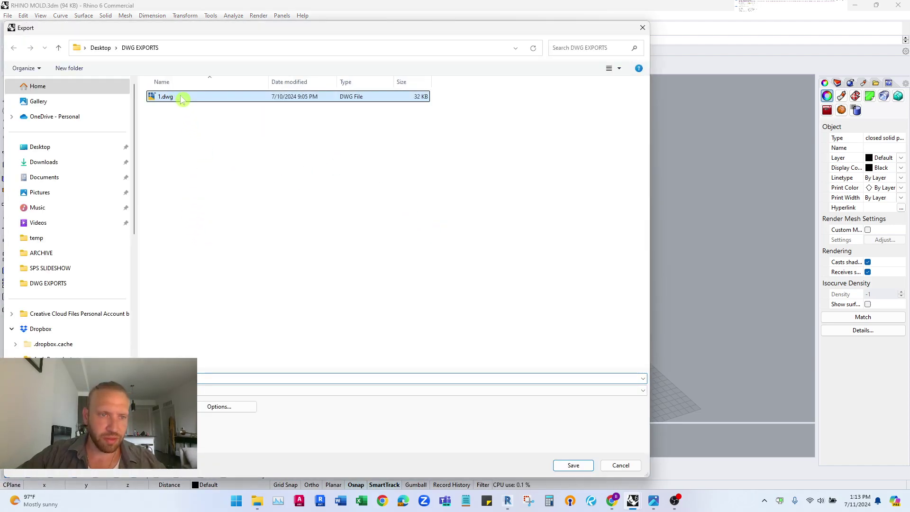
pyautogui.click(572, 466)
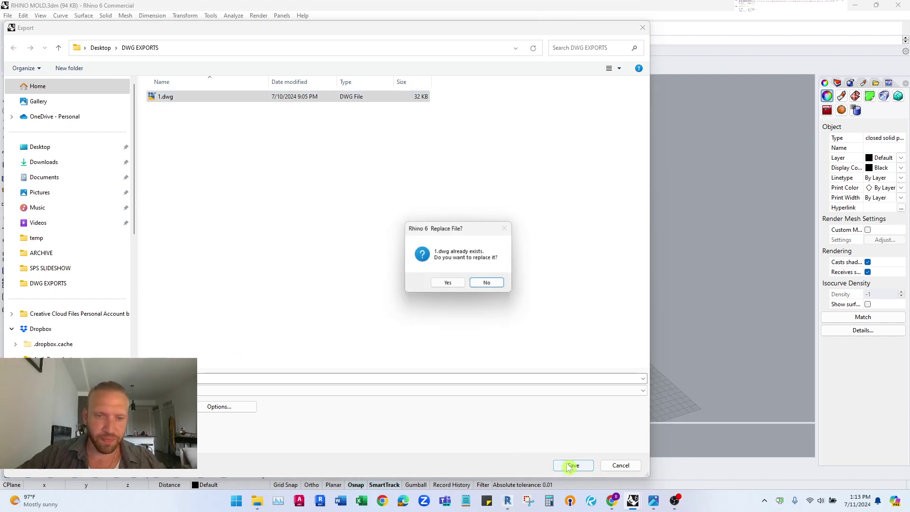
pyautogui.click(459, 283)
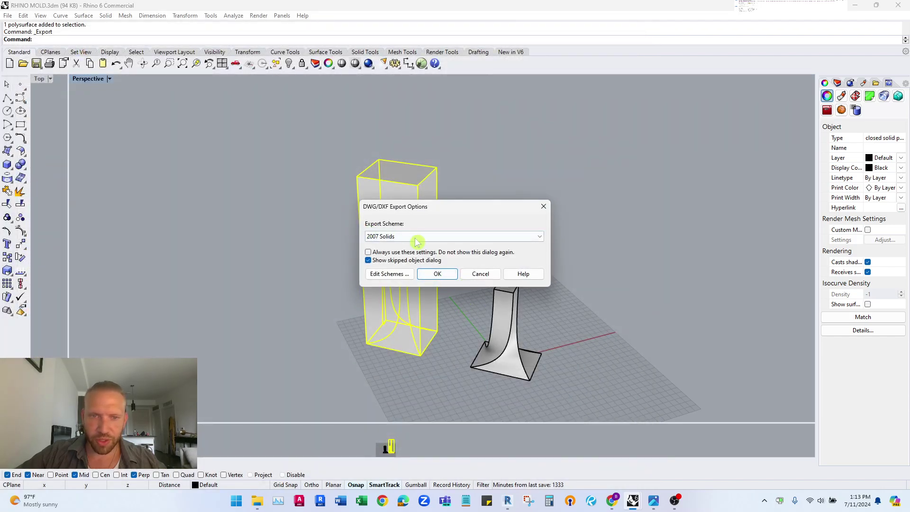
# Complete the DWG export with the 2007 Solids scheme, then deselect the mold.
pyautogui.click(416, 240)
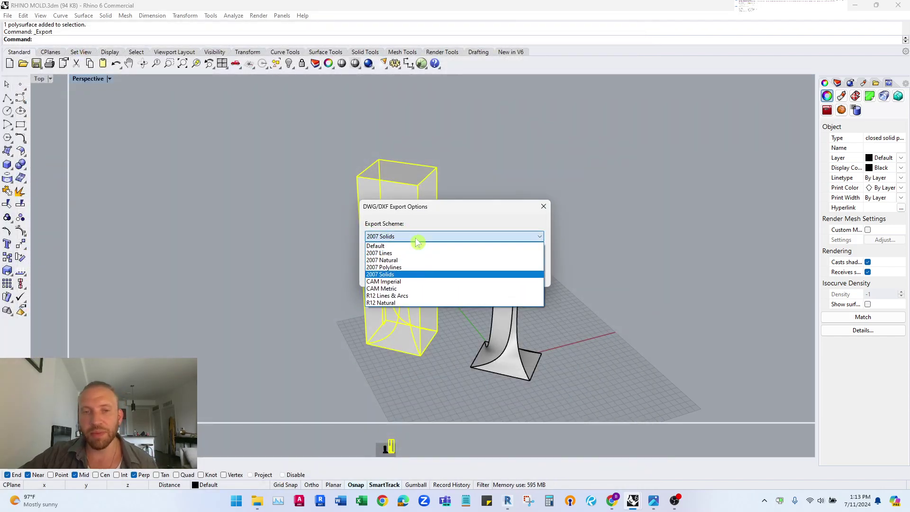
pyautogui.click(396, 246)
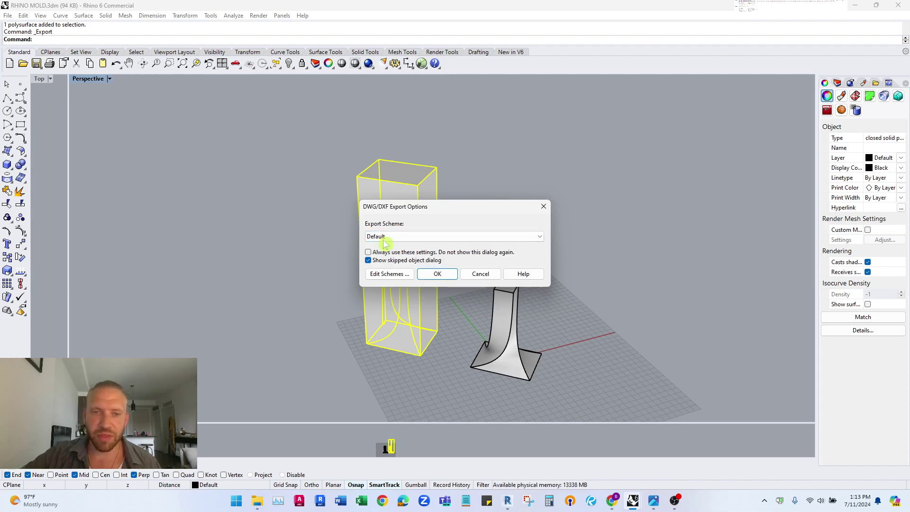
pyautogui.click(425, 238)
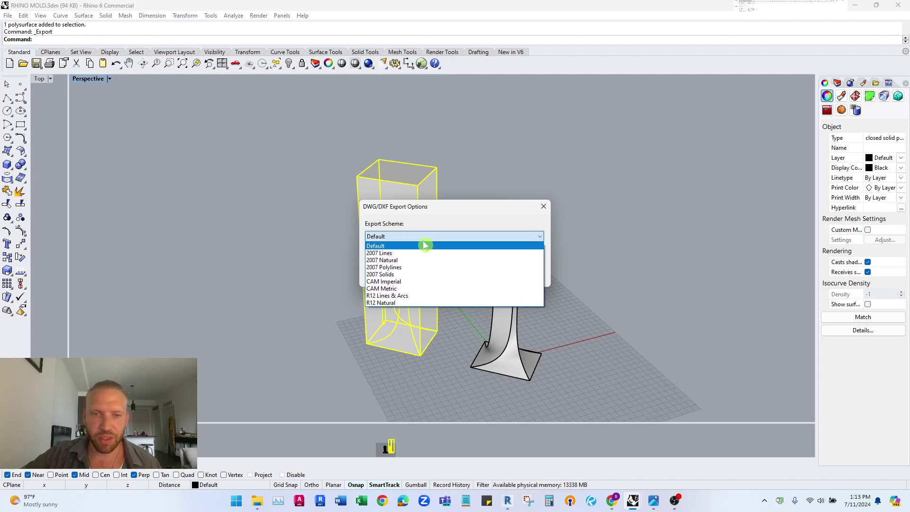
pyautogui.click(398, 274)
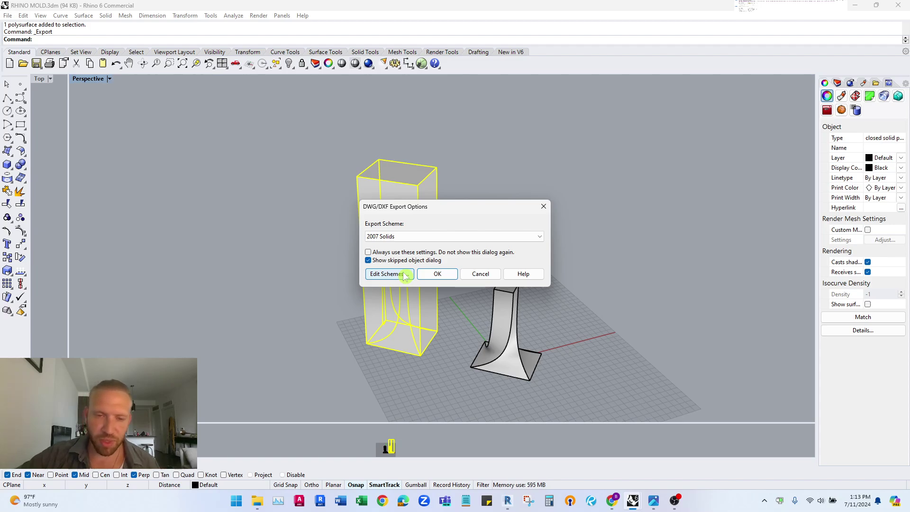
pyautogui.click(436, 275)
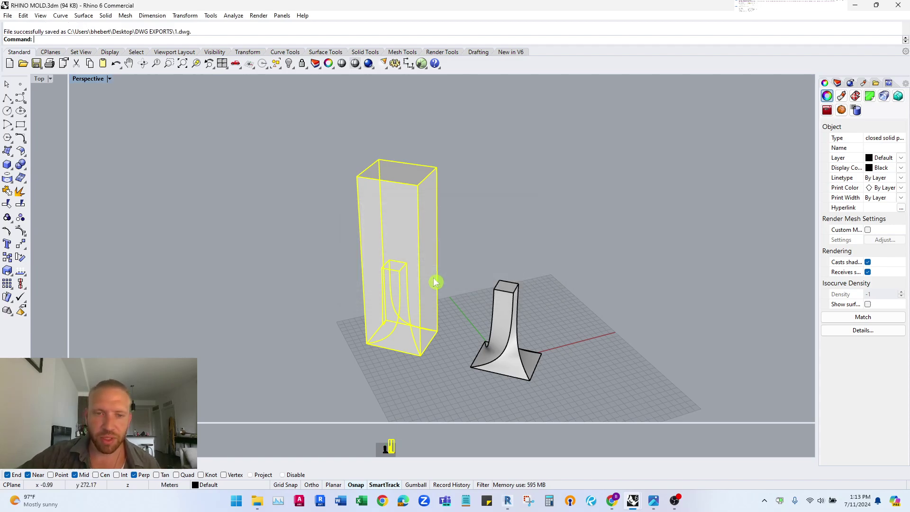
pyautogui.moveTo(452, 241); pyautogui.dragTo(471, 236, button='right')
pyautogui.click(471, 236)
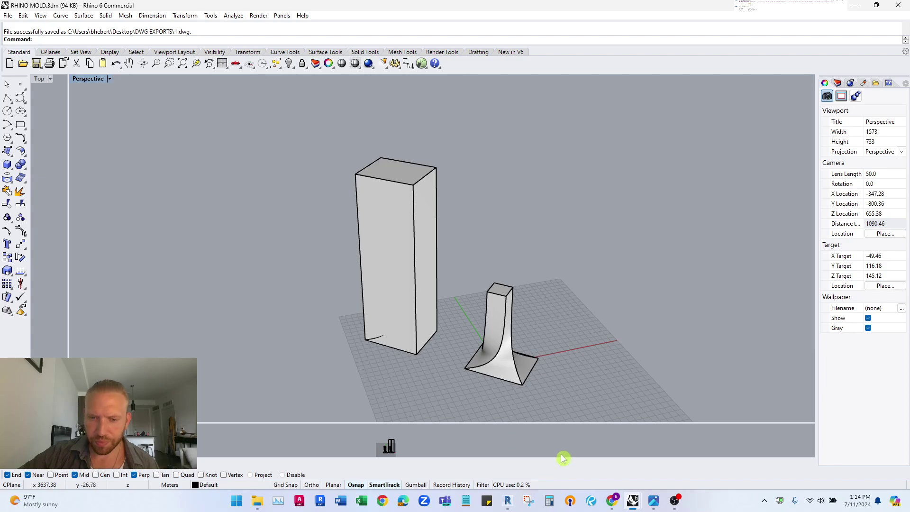
# Switch to Revit and start an in-place component in the Generic Models category, accepting the default name.
pyautogui.click(507, 501)
pyautogui.moveTo(348, 302)
pyautogui.keyDown('shift'); pyautogui.mouseDown(button='middle')
pyautogui.moveTo(439, 324)
pyautogui.moveTo(264, 302)
pyautogui.mouseUp(button='middle'); pyautogui.keyUp('shift')
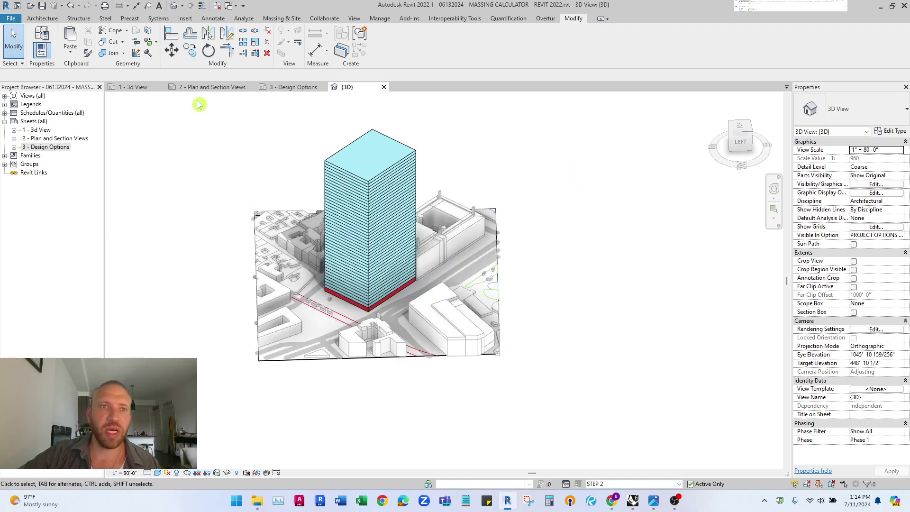
pyautogui.keyDown('shift'); pyautogui.moveTo(188, 106); pyautogui.dragTo(207, 203, button='middle'); pyautogui.keyUp('shift')
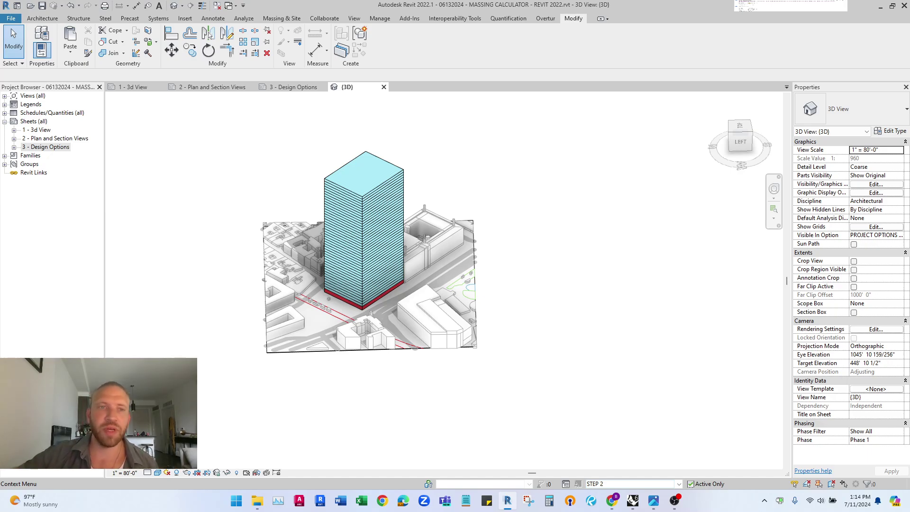
pyautogui.click(46, 19)
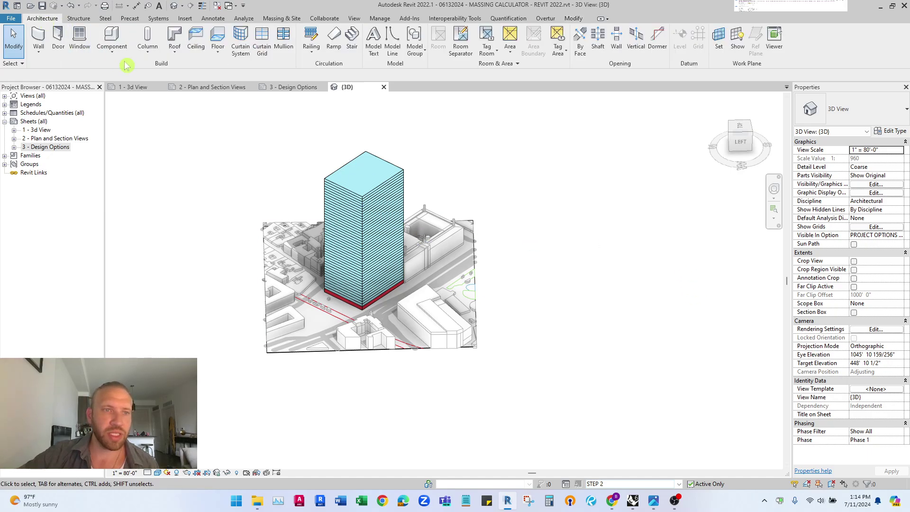
pyautogui.click(114, 51)
pyautogui.click(121, 89)
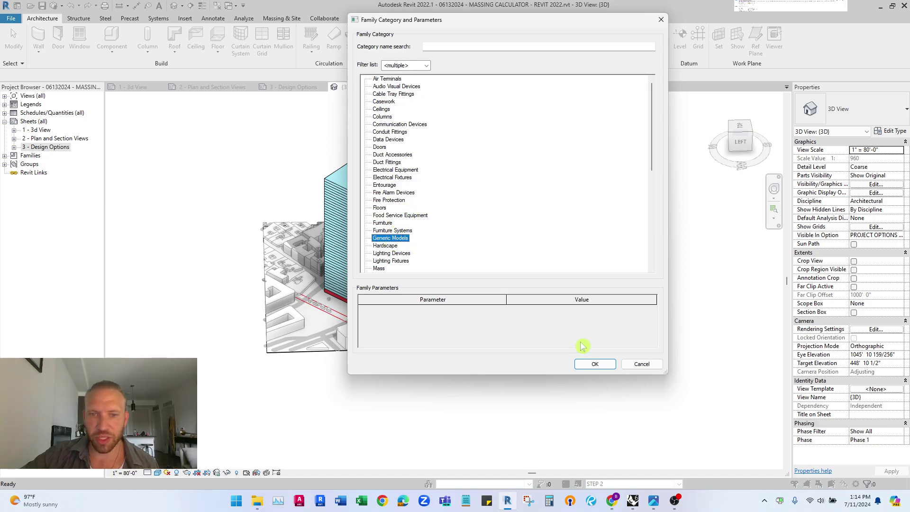
pyautogui.click(594, 365)
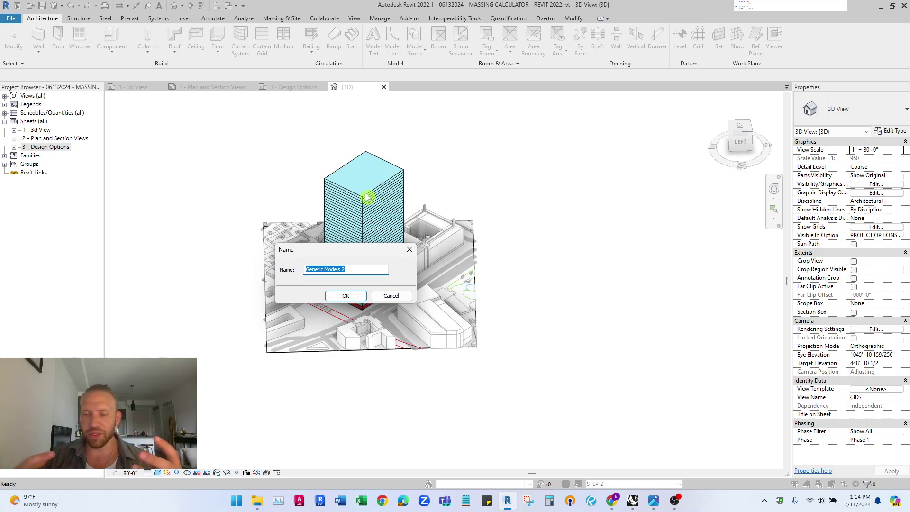
pyautogui.click(346, 296)
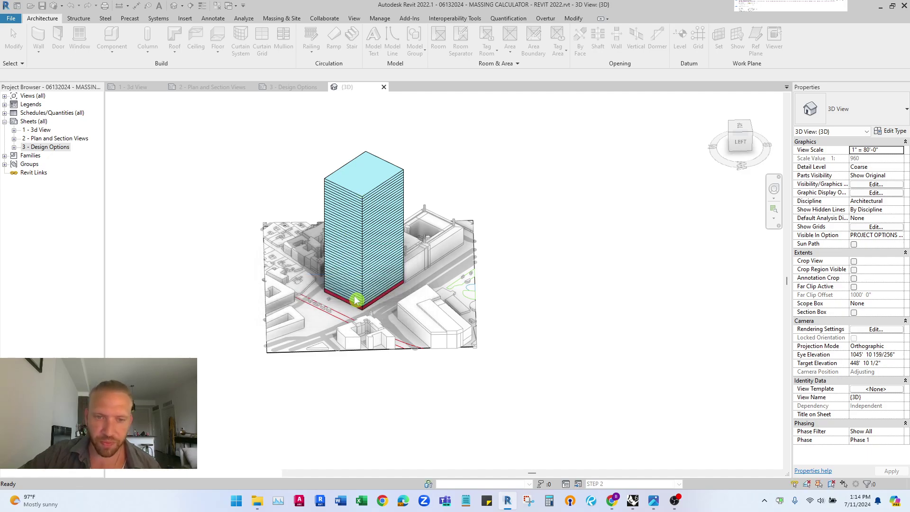
# Import 1.dwg from the DWG EXPORTS folder into the in-place model, using Auto - Origin to Internal Origin positioning.
pyautogui.scroll(-2, 362, 255)
pyautogui.moveTo(349, 247); pyautogui.dragTo(346, 242, button='middle')
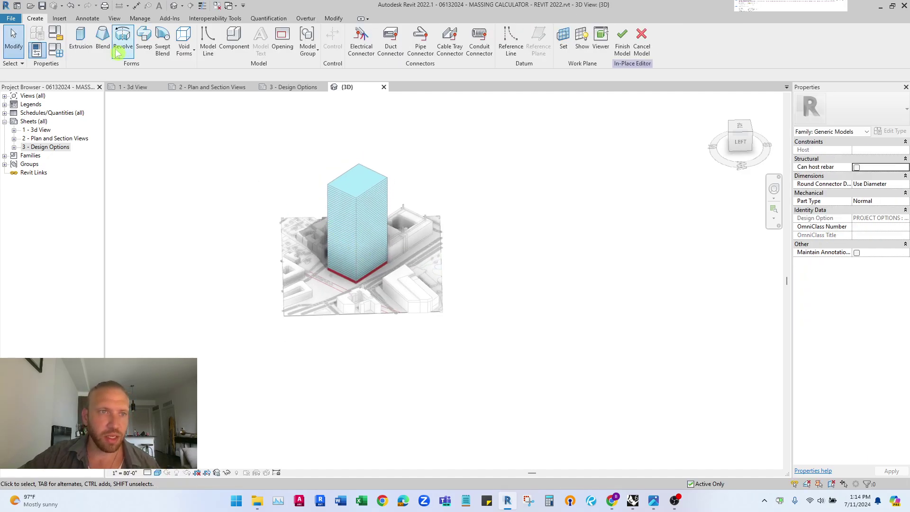
pyautogui.click(60, 18)
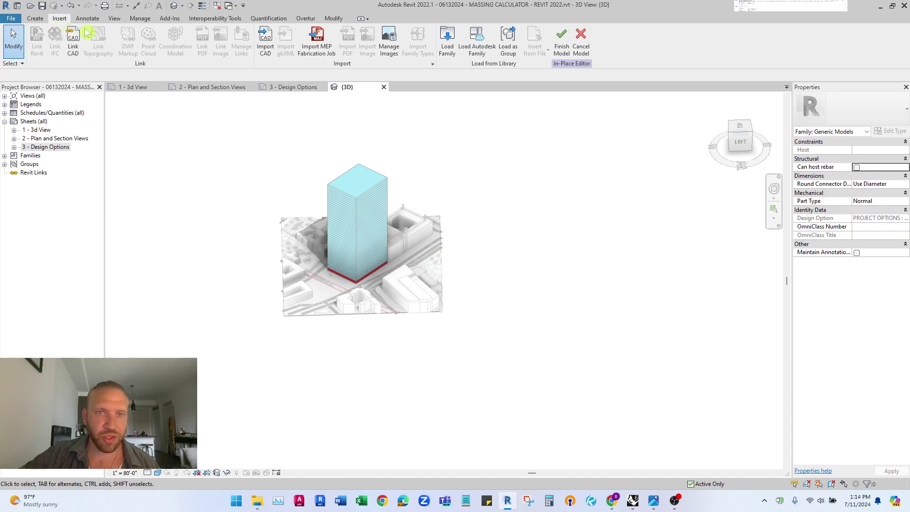
pyautogui.click(266, 45)
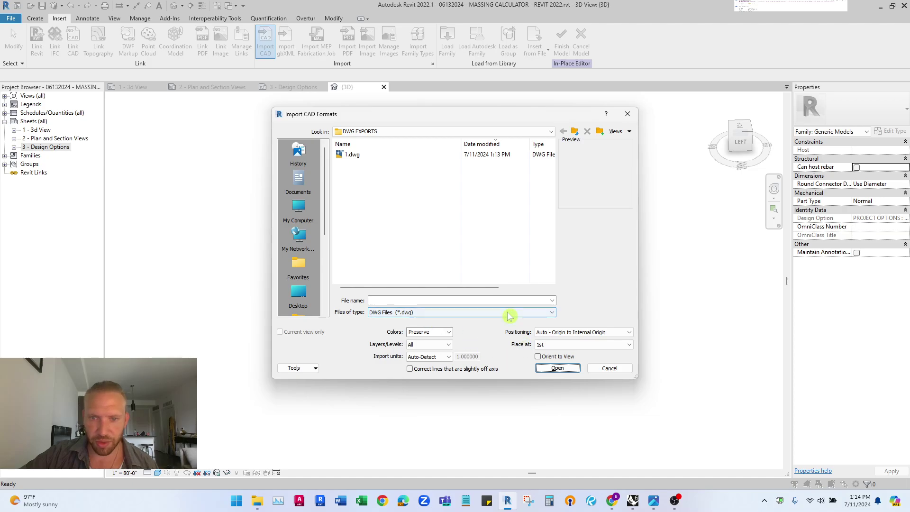
pyautogui.click(360, 156)
pyautogui.click(557, 369)
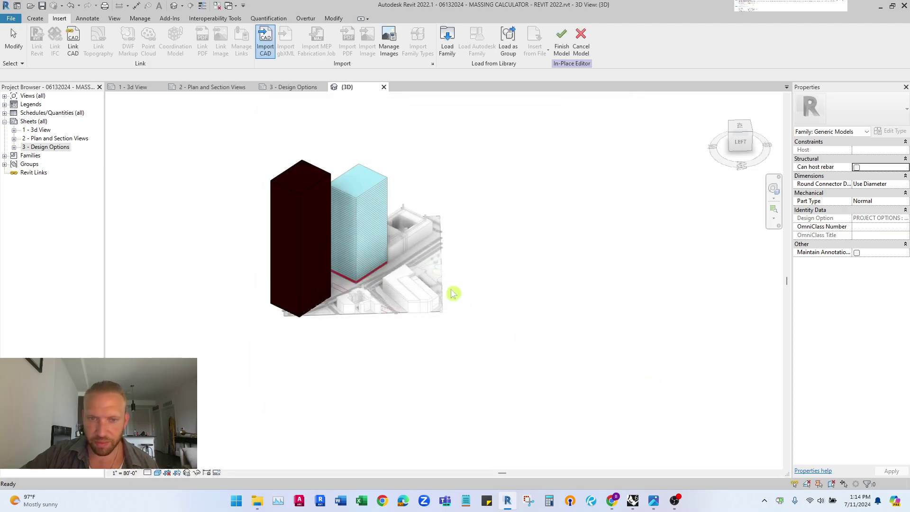
# Move the imported mold clear of the tower and site model, to the open area on their other side.
pyautogui.click(305, 243)
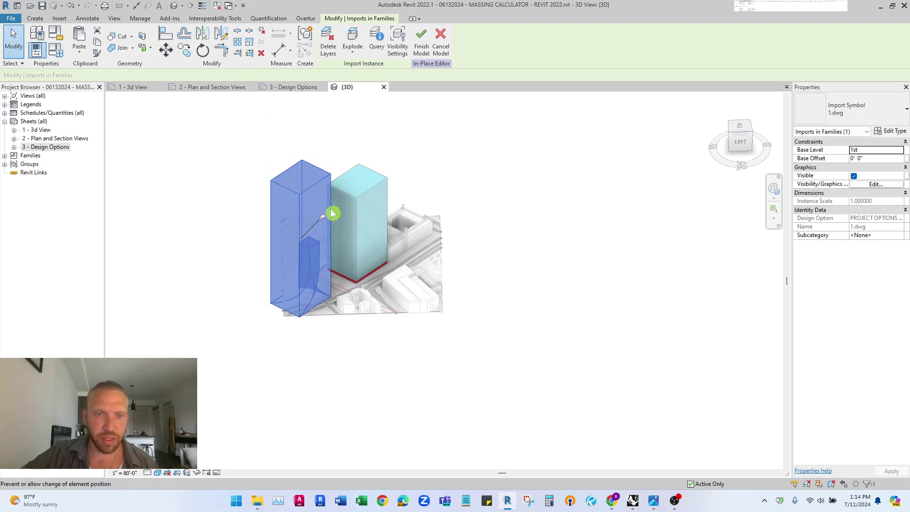
pyautogui.click(166, 49)
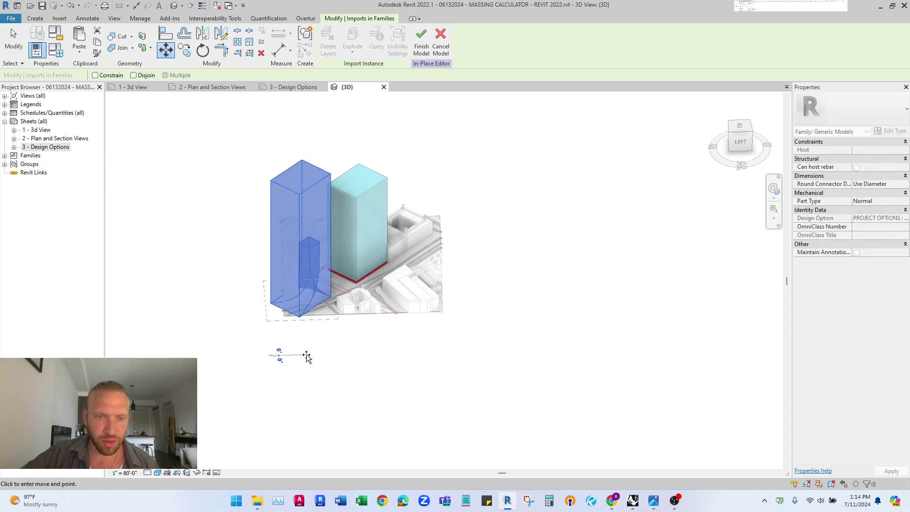
pyautogui.click(305, 357)
pyautogui.click(504, 334)
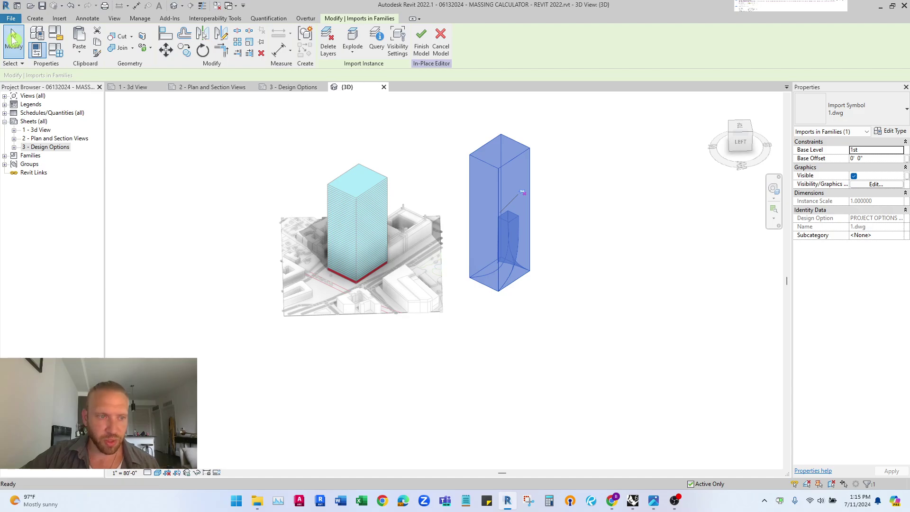
pyautogui.press('Escape')
# Explode the imported mold DWG into an editable free form element.
pyautogui.keyDown('shift'); pyautogui.moveTo(455, 152); pyautogui.dragTo(387, 244, button='middle'); pyautogui.keyUp('shift')
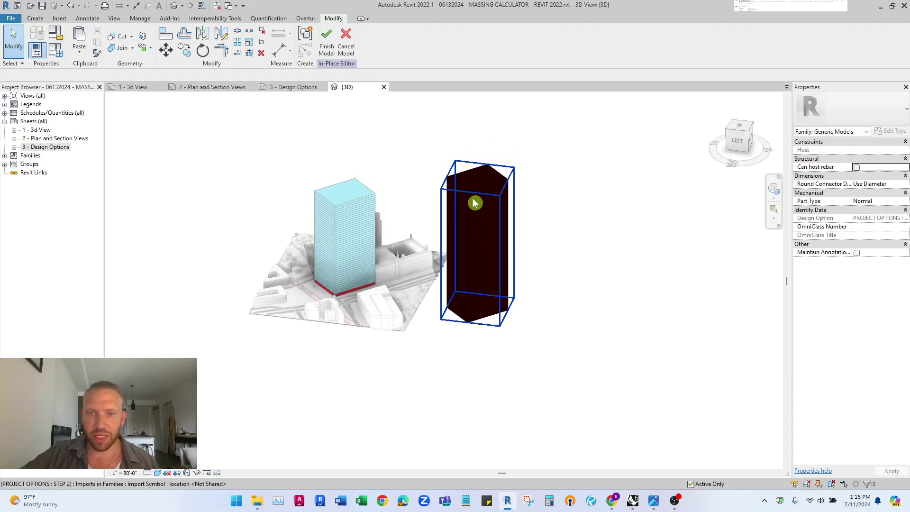
pyautogui.click(479, 215)
pyautogui.keyDown('shift'); pyautogui.moveTo(480, 215); pyautogui.dragTo(439, 250, button='middle'); pyautogui.keyUp('shift')
pyautogui.scroll(2, 439, 250)
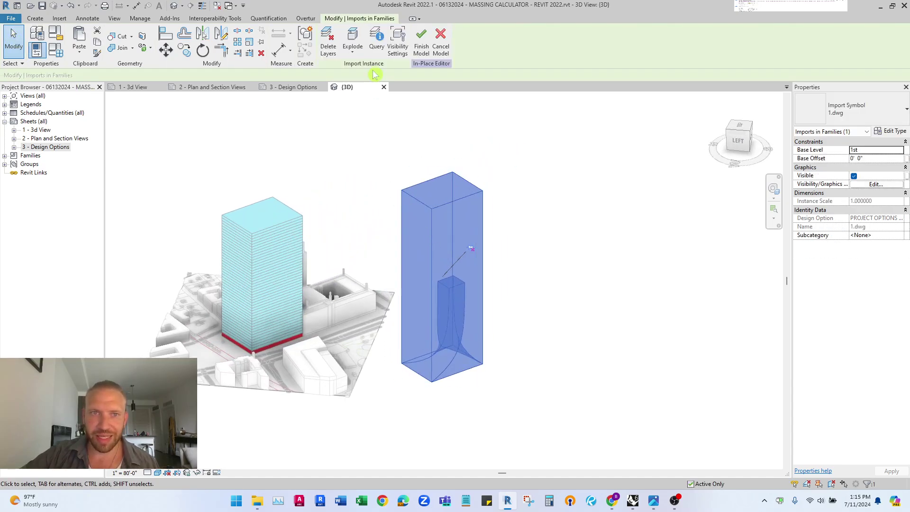
pyautogui.click(352, 37)
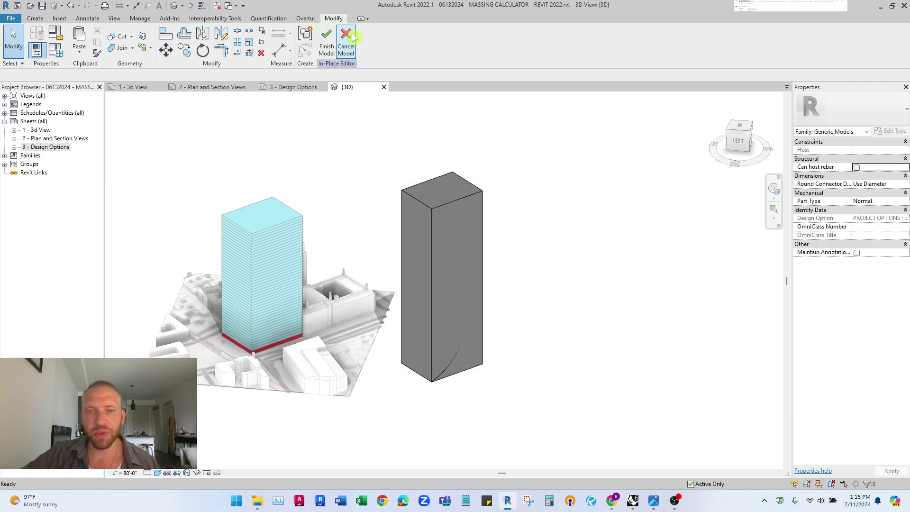
# Select the exploded mold to check that it is one free form solid, and finish the in-place model.
pyautogui.click(490, 235)
pyautogui.keyDown('shift'); pyautogui.moveTo(494, 259); pyautogui.dragTo(503, 276, button='middle'); pyautogui.keyUp('shift')
pyautogui.click(423, 267)
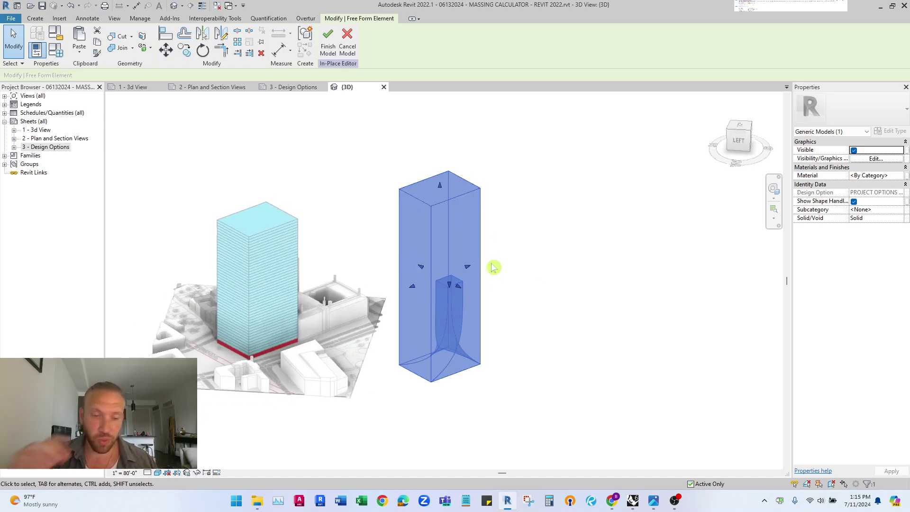
pyautogui.keyDown('shift'); pyautogui.moveTo(493, 268); pyautogui.dragTo(512, 256, button='middle'); pyautogui.keyUp('shift')
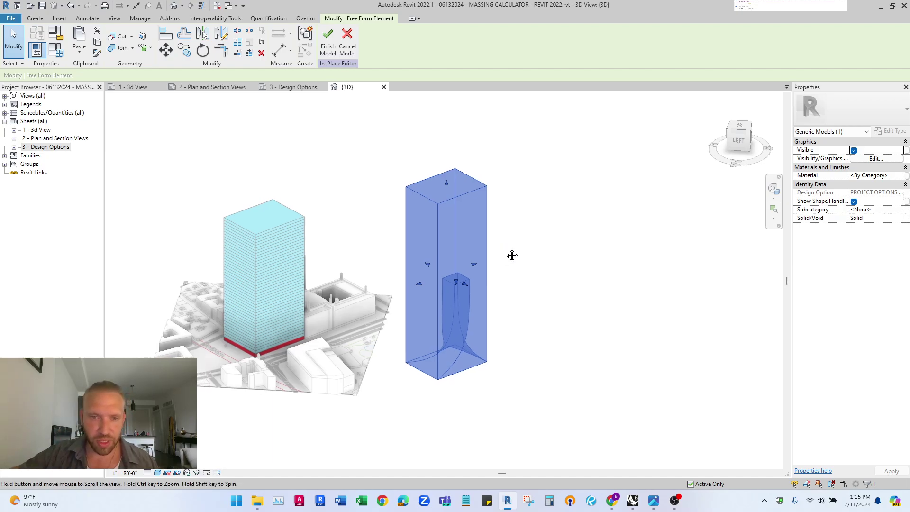
pyautogui.click(324, 40)
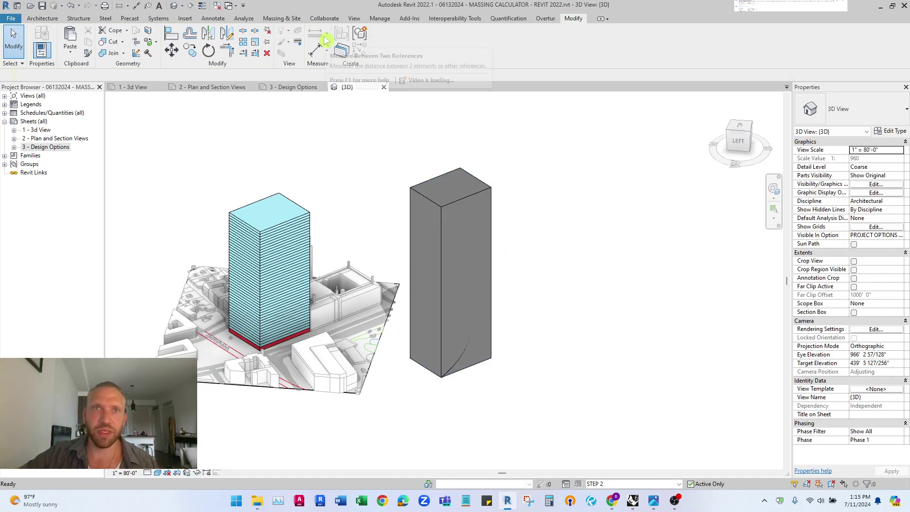
# Move the exploded mold in top view from beside the site onto the tower's footprint.
pyautogui.keyDown('shift'); pyautogui.moveTo(502, 214); pyautogui.dragTo(550, 190, button='middle'); pyautogui.keyUp('shift')
pyautogui.click(736, 141)
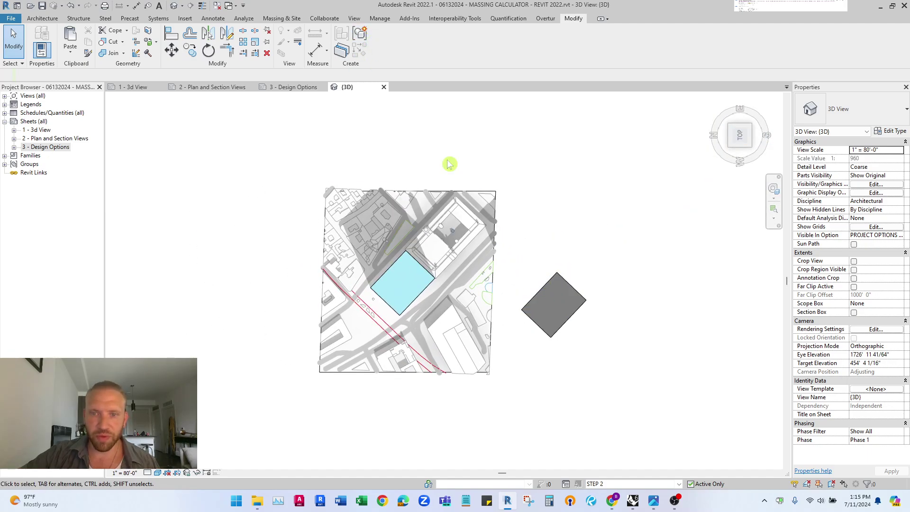
pyautogui.click(539, 300)
pyautogui.click(172, 49)
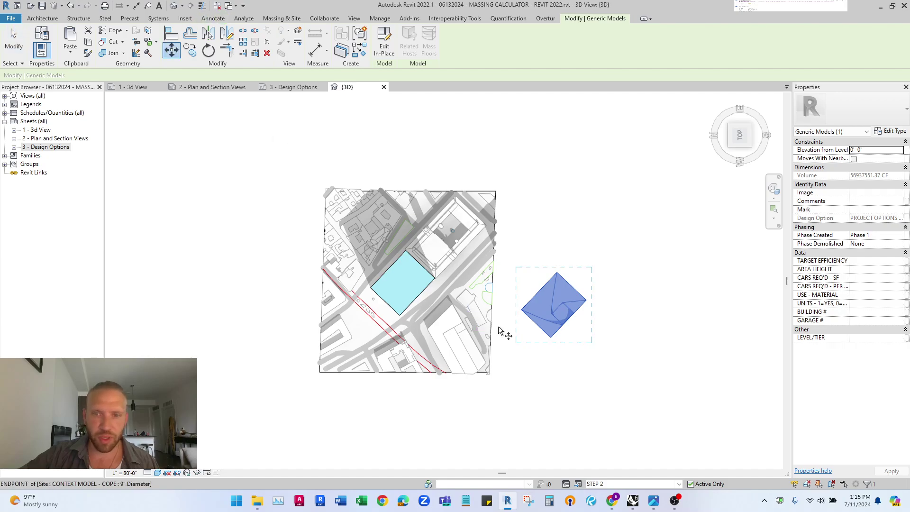
pyautogui.click(558, 303)
pyautogui.scroll(2, 399, 286)
pyautogui.click(399, 286)
pyautogui.scroll(5, 399, 287)
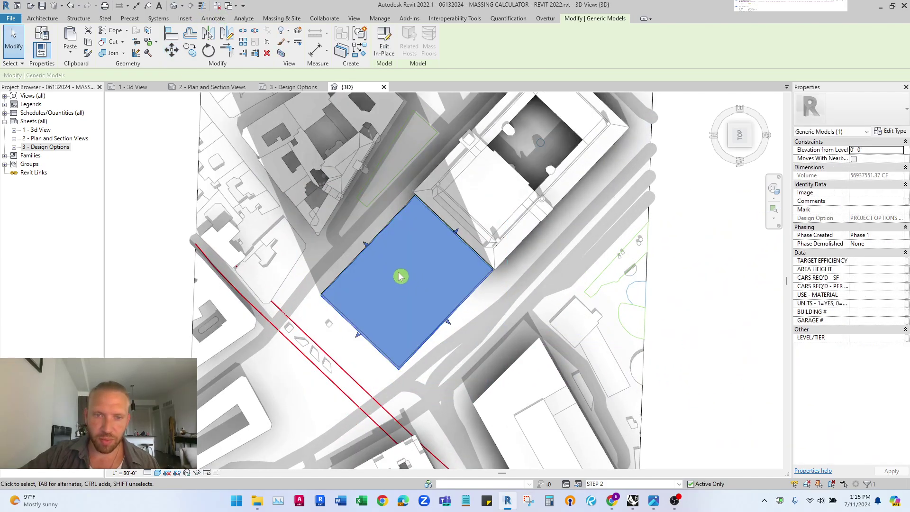
# Fine-tune the mold's position in plan so its corners line up with the tower's corners.
pyautogui.scroll(6, 294, 199)
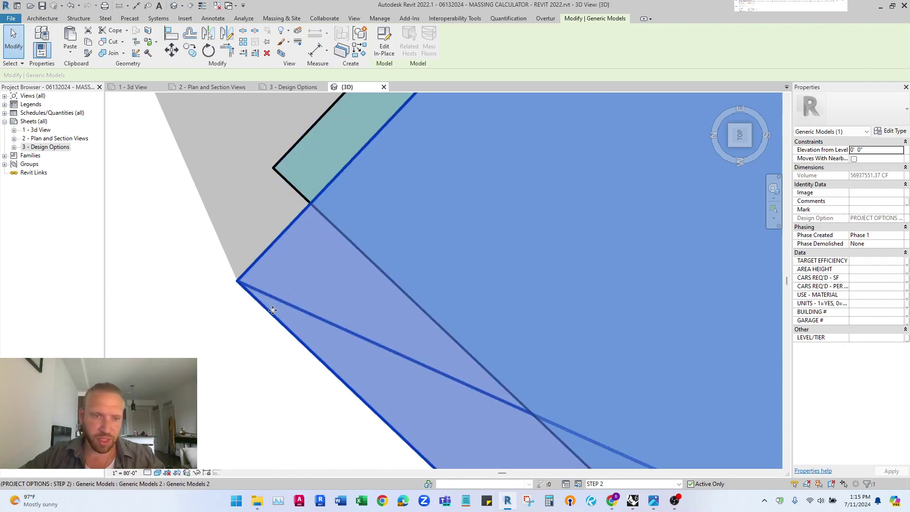
pyautogui.moveTo(307, 223)
pyautogui.mouseDown()
pyautogui.moveTo(305, 201)
pyautogui.moveTo(303, 212)
pyautogui.mouseUp()
pyautogui.scroll(-6, 197, 229)
pyautogui.scroll(6, 502, 234)
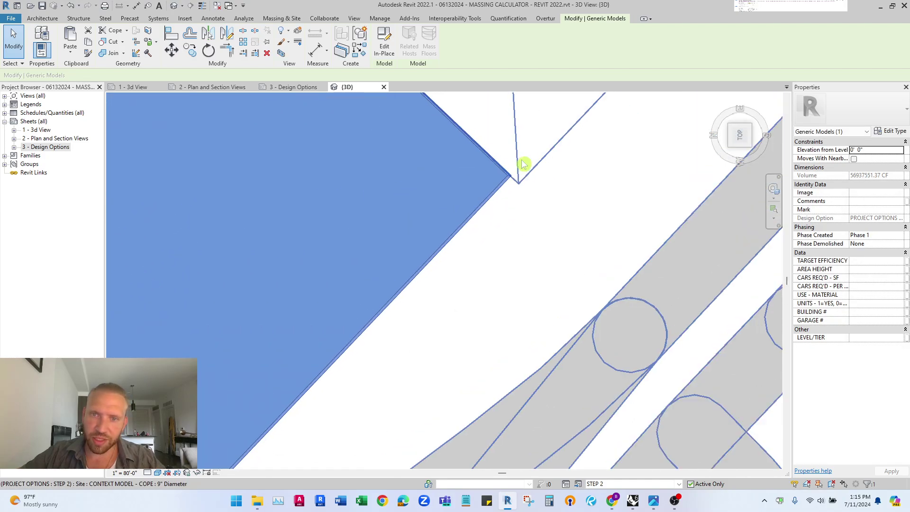
pyautogui.scroll(2, 483, 243)
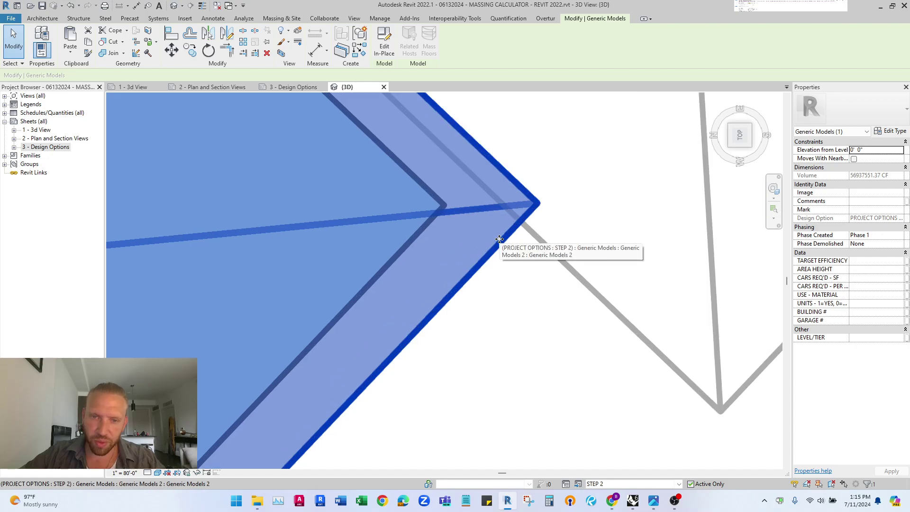
pyautogui.scroll(-8, 513, 243)
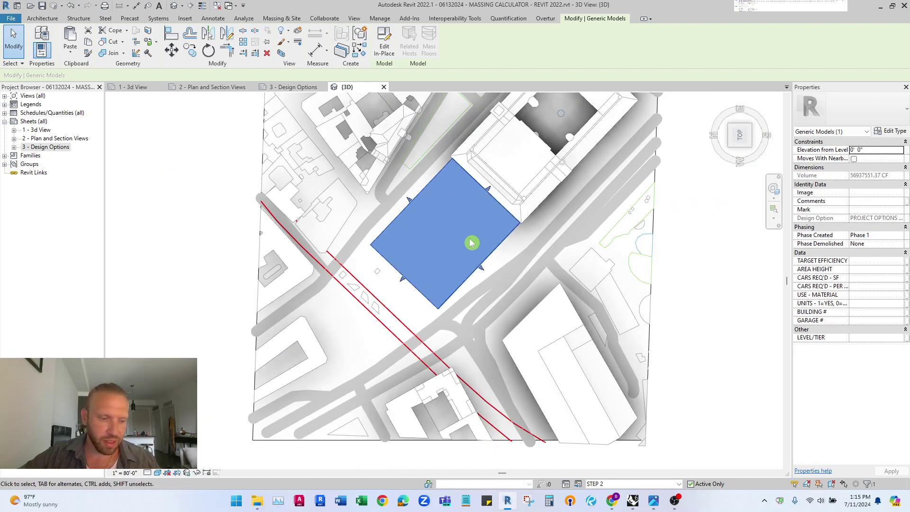
pyautogui.moveTo(471, 244); pyautogui.dragTo(451, 170, button='middle')
pyautogui.click(297, 155)
pyautogui.keyDown('shift'); pyautogui.moveTo(297, 155); pyautogui.dragTo(326, 172, button='middle'); pyautogui.keyUp('shift')
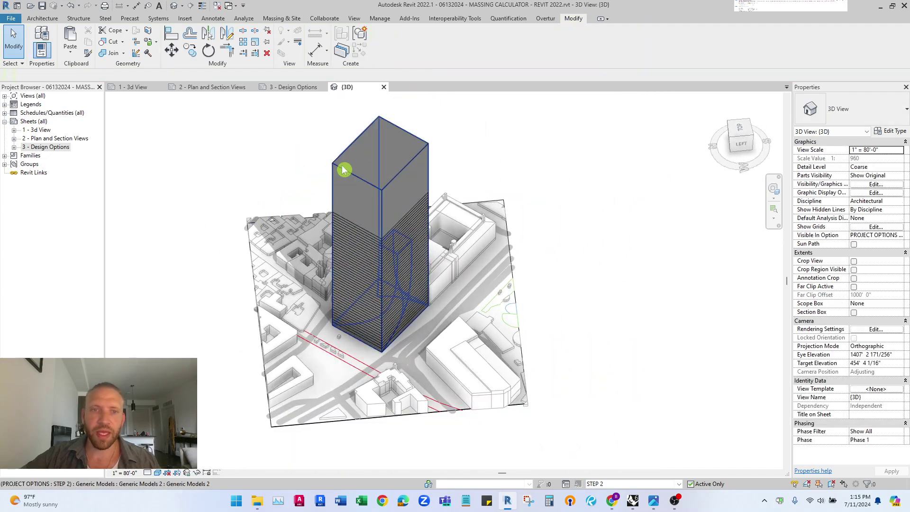
# Set the mold's Type Mark to VOID in its type properties.
pyautogui.click(341, 170)
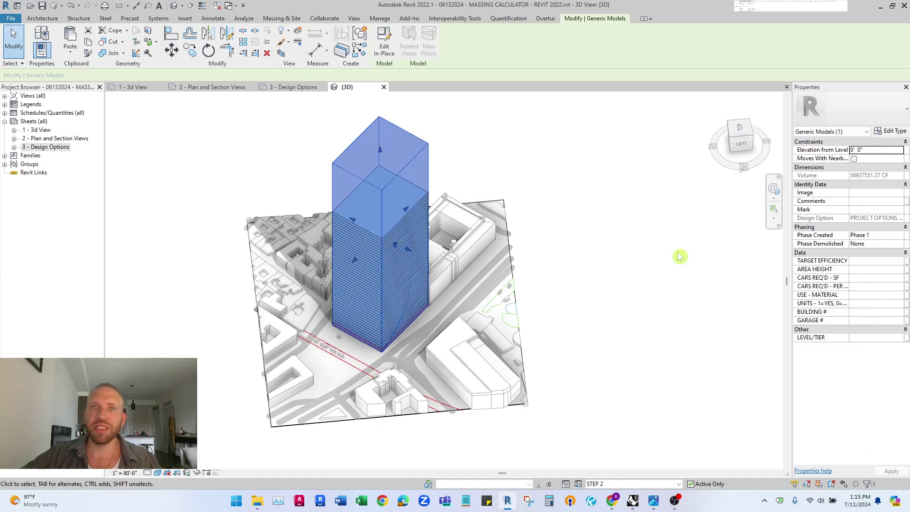
pyautogui.click(891, 132)
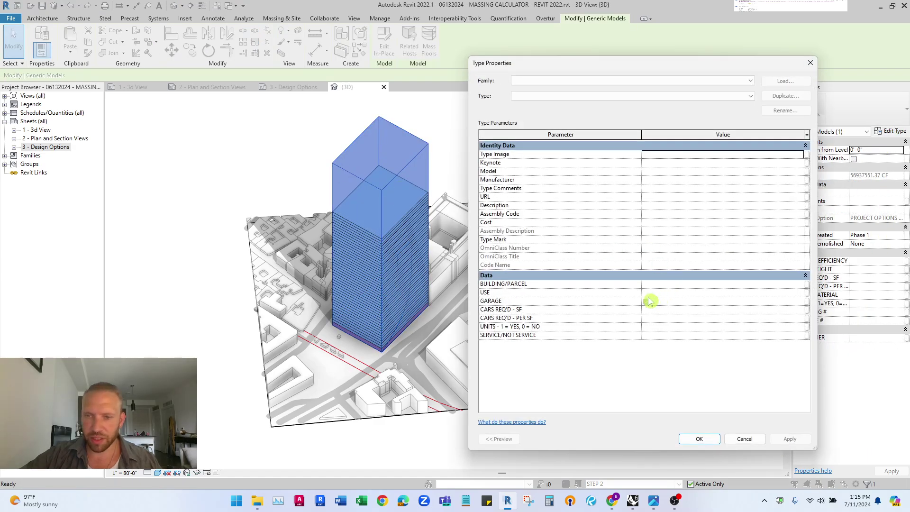
pyautogui.click(672, 239)
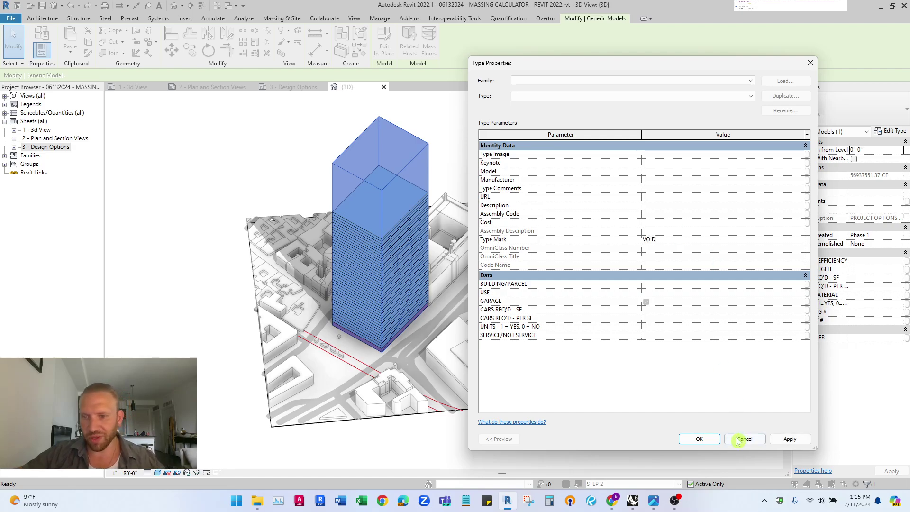
pyautogui.click(699, 439)
pyautogui.click(677, 291)
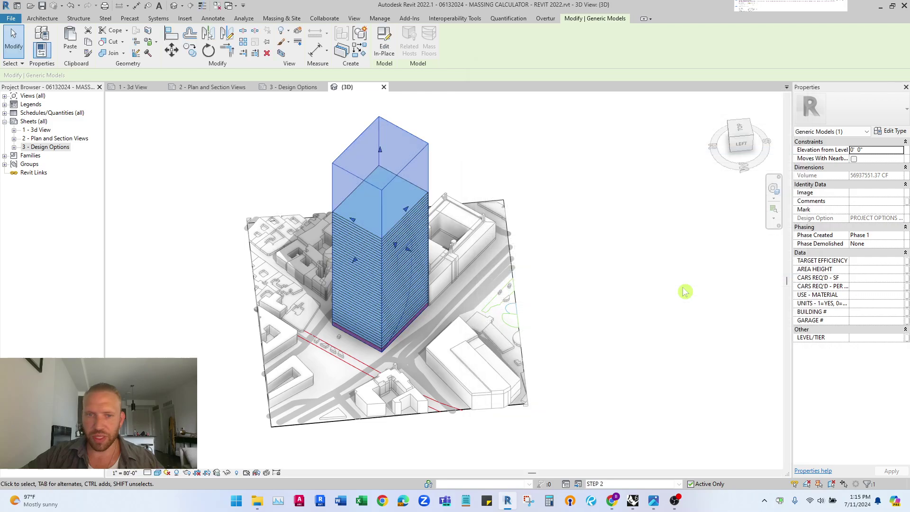
# Cut the red base and the tower's lower floors with the mold, one floor at a time, using Cut Geometry.
pyautogui.click(561, 291)
pyautogui.keyDown('shift'); pyautogui.moveTo(543, 291); pyautogui.dragTo(360, 265, button='middle'); pyautogui.keyUp('shift')
pyautogui.click(112, 42)
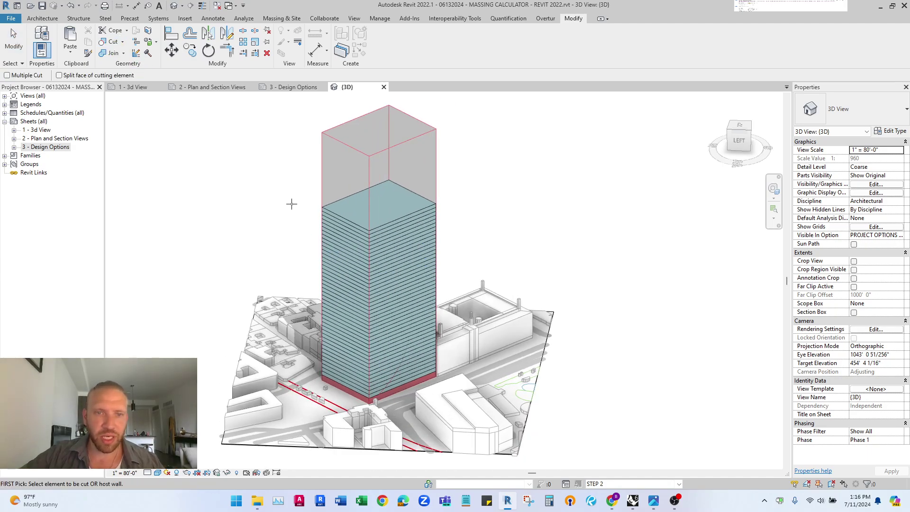
pyautogui.scroll(5, 323, 374)
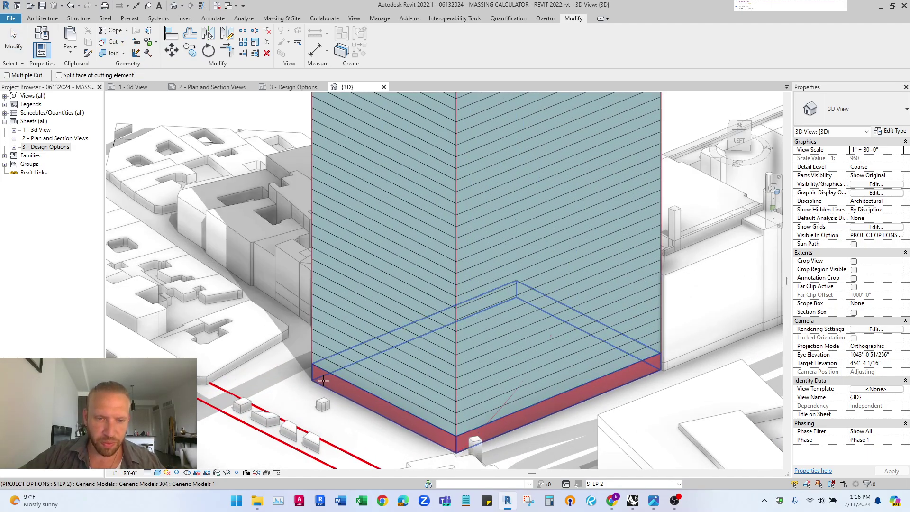
pyautogui.scroll(-4, 314, 364)
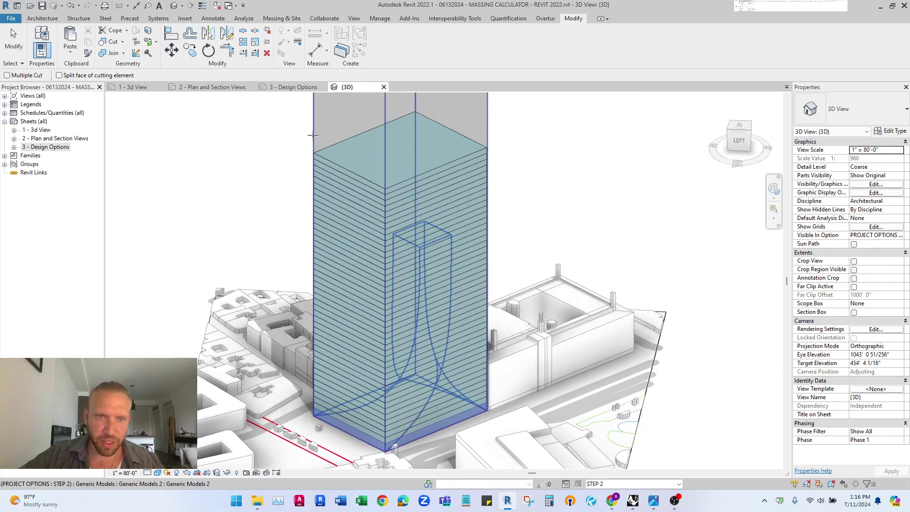
pyautogui.scroll(6, 308, 391)
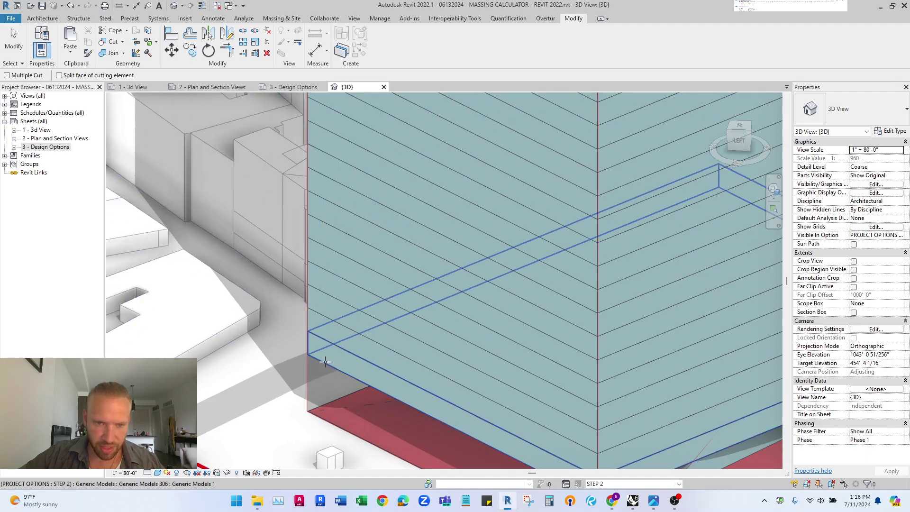
pyautogui.click(320, 350)
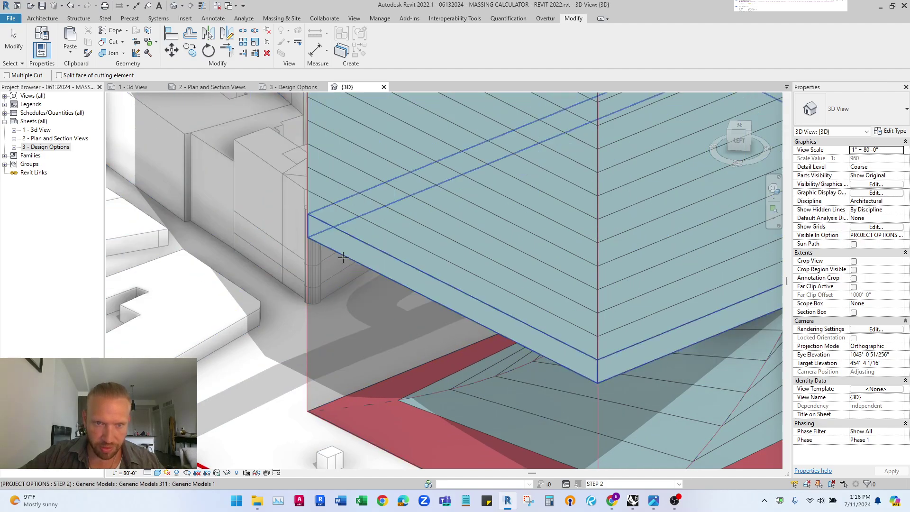
pyautogui.scroll(-3, 317, 308)
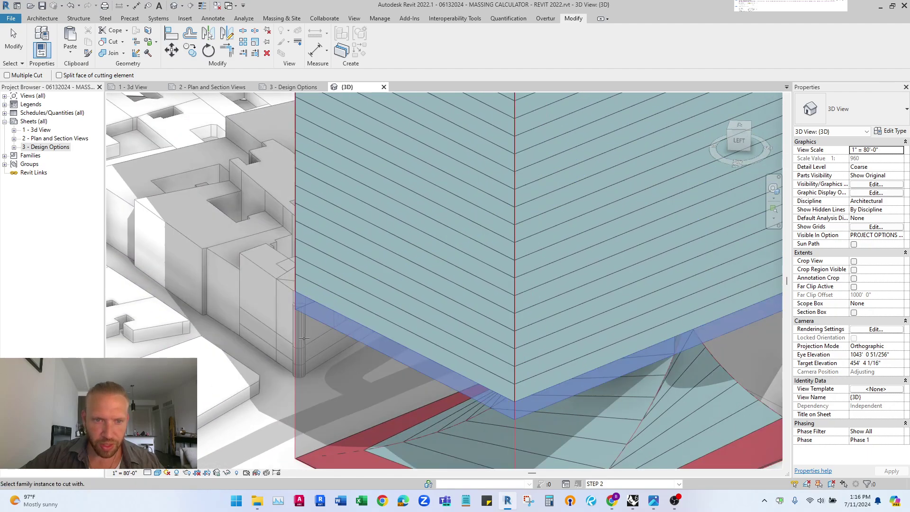
pyautogui.scroll(-5, 295, 341)
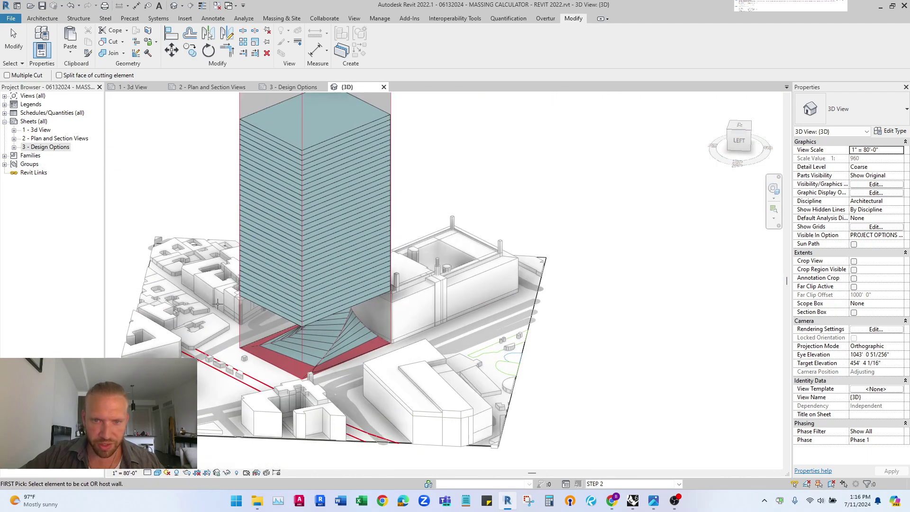
# End the cutting and examine the partly carved tower on the 3d View and Plan and Section Views sheets.
pyautogui.click(223, 89)
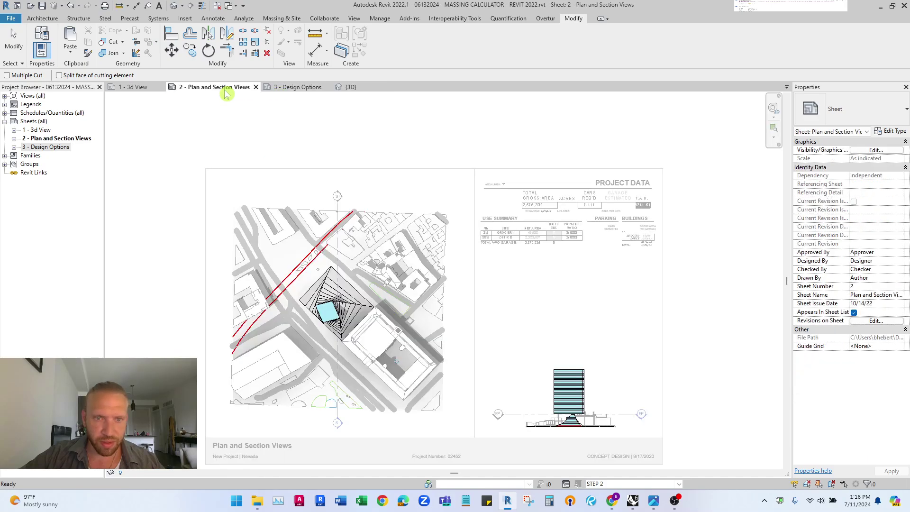
pyautogui.click(284, 86)
pyautogui.click(134, 88)
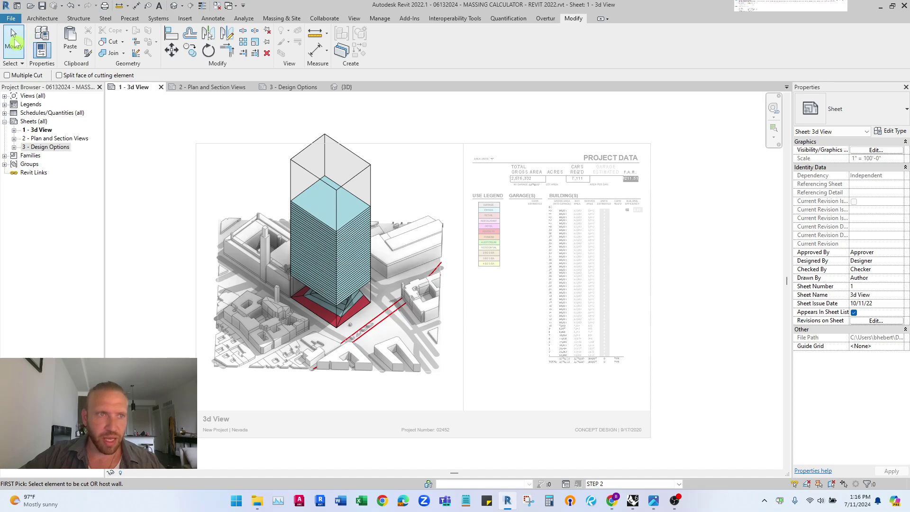
pyautogui.click(13, 43)
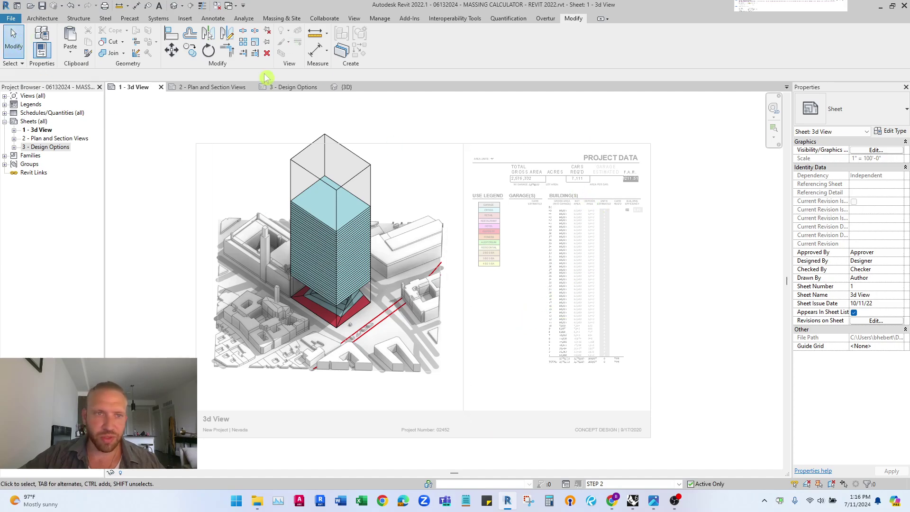
pyautogui.click(208, 86)
pyautogui.scroll(5, 590, 423)
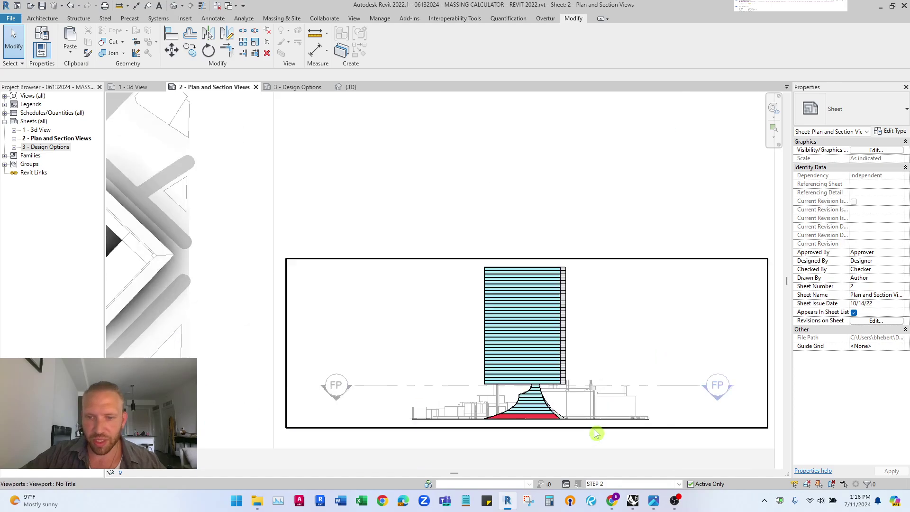
pyautogui.scroll(-5, 583, 379)
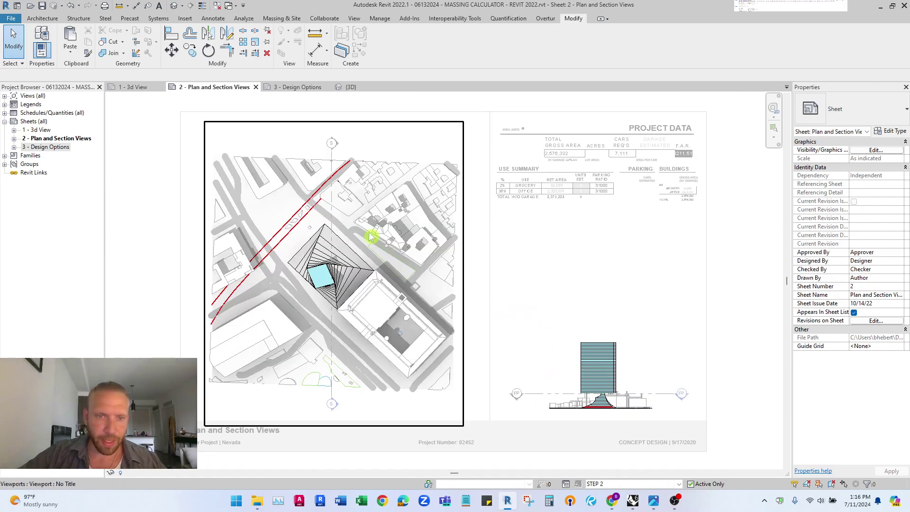
pyautogui.click(142, 87)
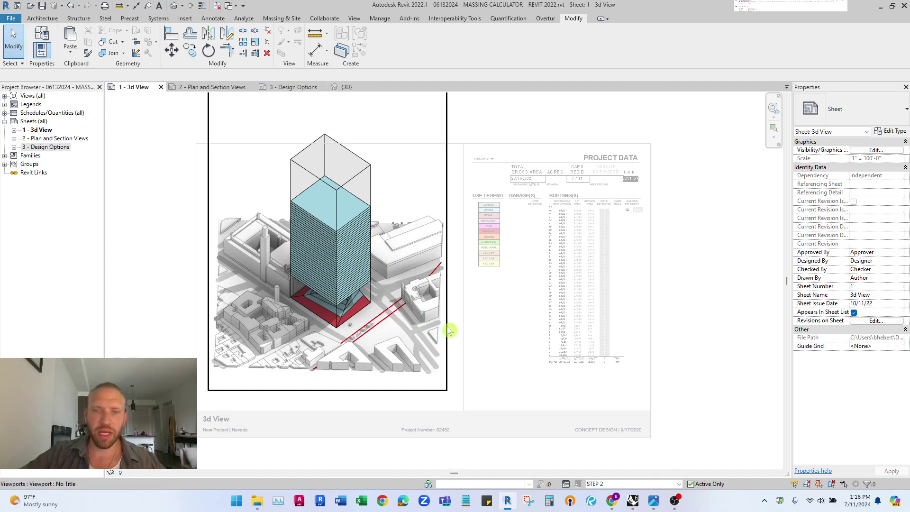
# Make STEP 3 the active design option and change its mold in the 3d View viewport to RHINO MASSING - OPTION 1.
pyautogui.click(680, 485)
pyautogui.click(635, 470)
pyautogui.doubleClick(386, 166)
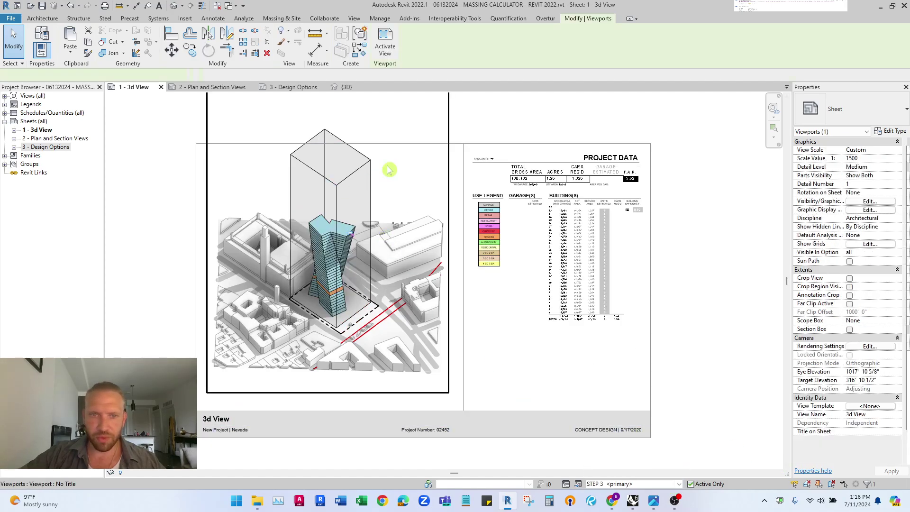
pyautogui.click(372, 178)
pyautogui.click(834, 108)
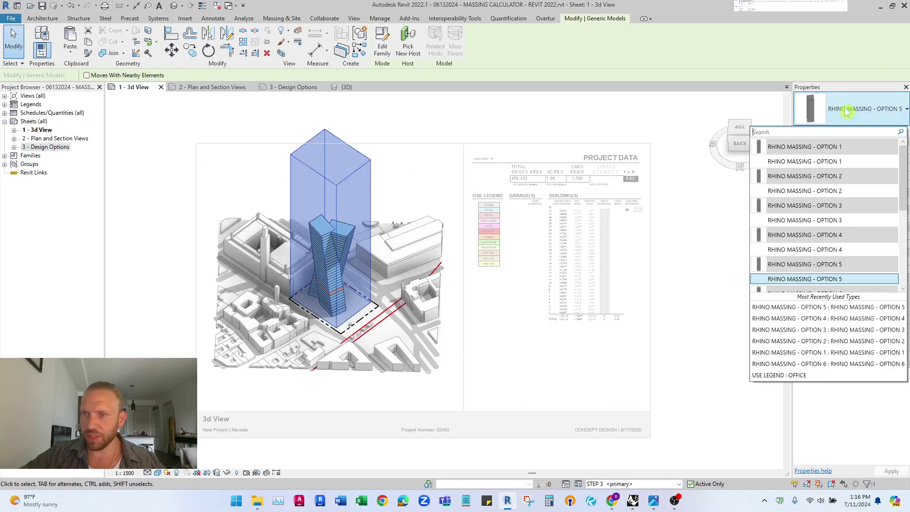
pyautogui.click(810, 163)
pyautogui.click(416, 191)
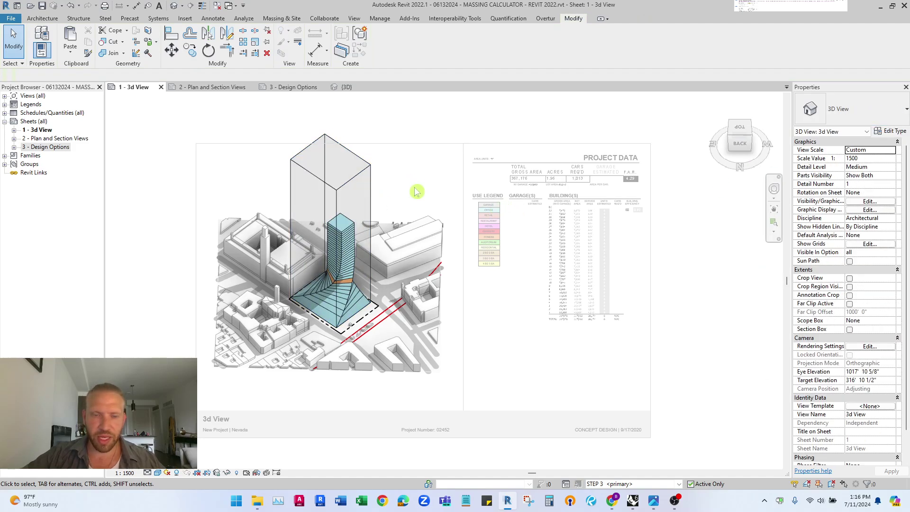
# Examine the properties of the orange floor and a lower office floor in the flared tower.
pyautogui.scroll(3, 398, 227)
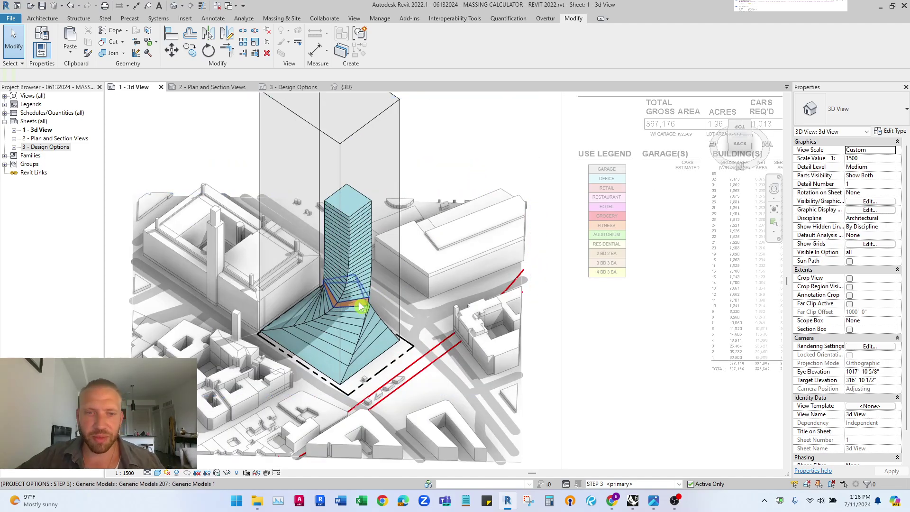
pyautogui.click(361, 306)
pyautogui.scroll(3, 356, 306)
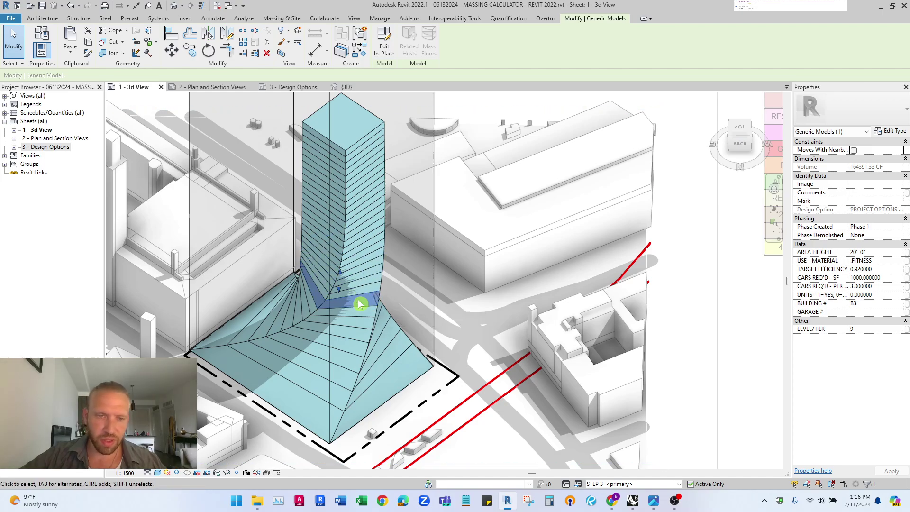
pyautogui.click(347, 366)
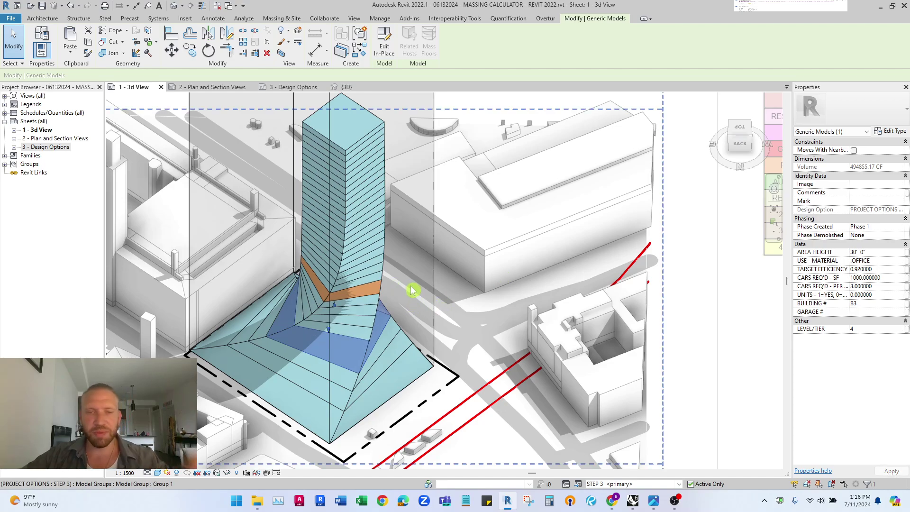
pyautogui.click(406, 315)
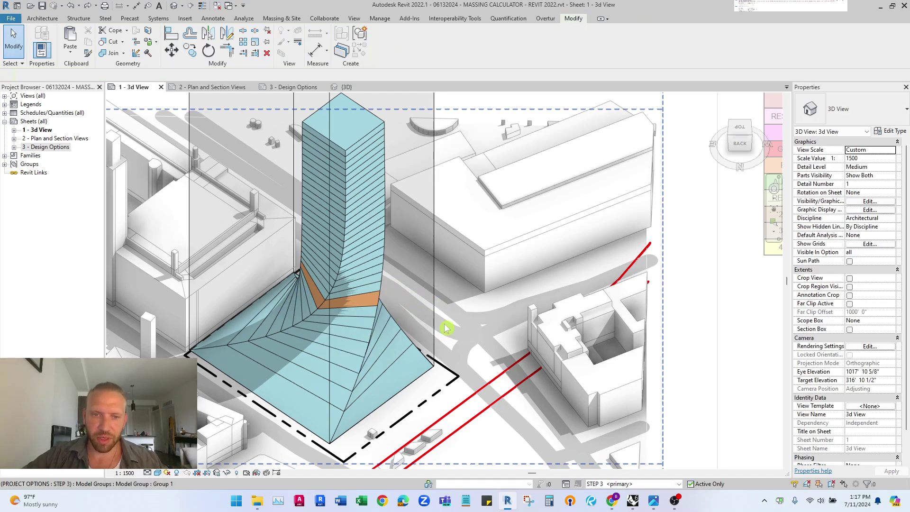
pyautogui.keyDown('shift'); pyautogui.moveTo(446, 328); pyautogui.dragTo(495, 290, button='middle'); pyautogui.keyUp('shift')
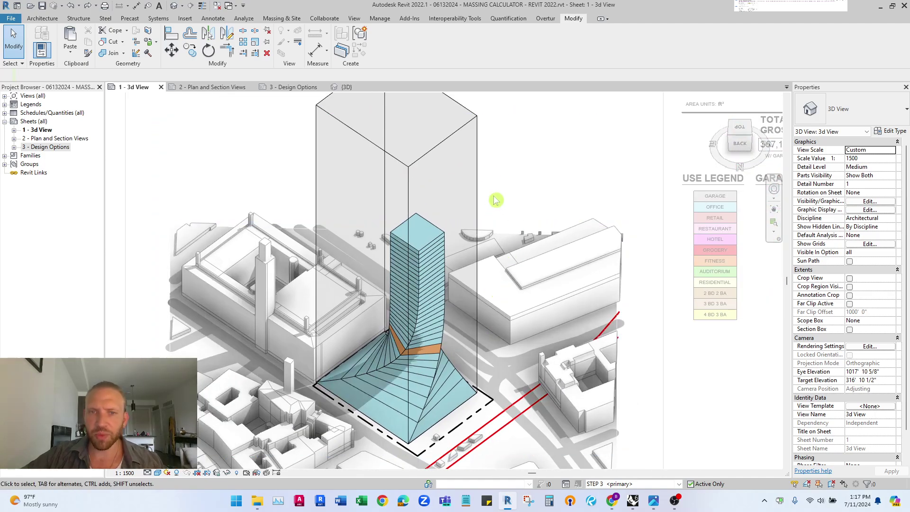
# Switch the active design option back to STEP 2.
pyautogui.click(678, 484)
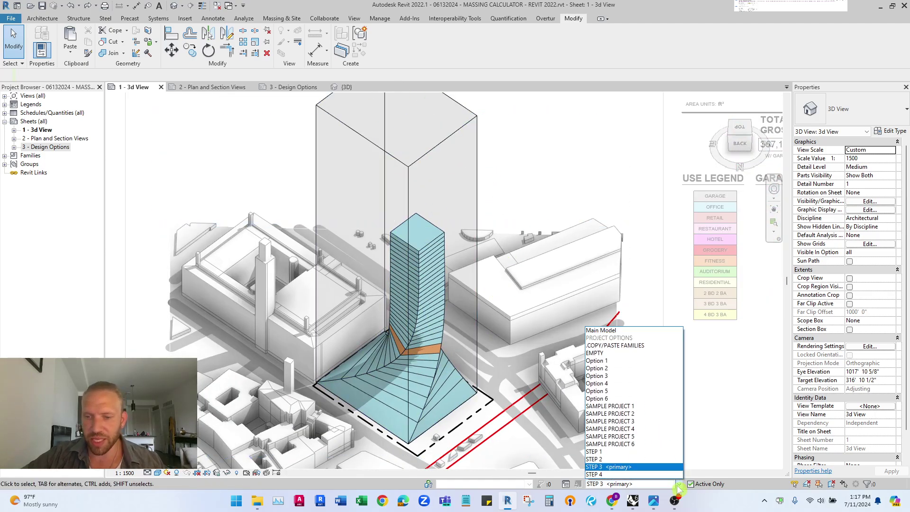
pyautogui.click(645, 459)
pyautogui.scroll(-2, 417, 205)
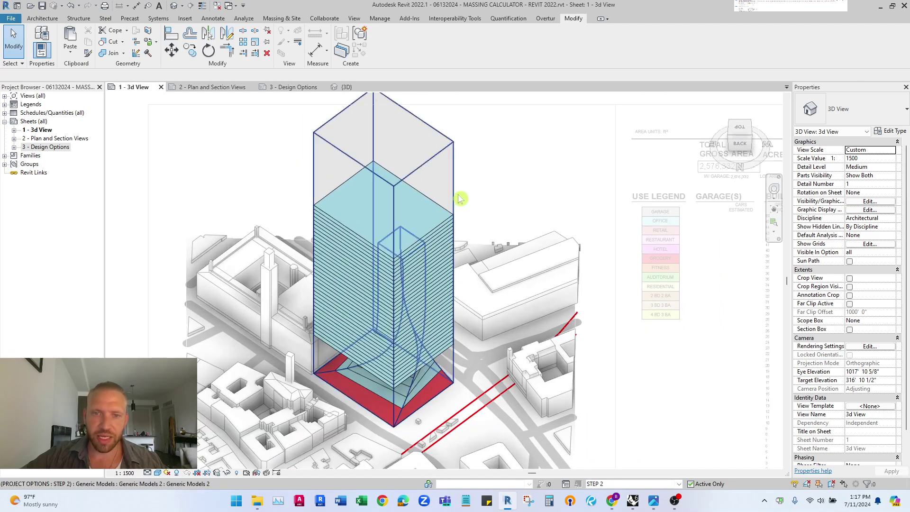
# Select the STEP 2 mold and review the {3D} view and the sheets before returning to the 3d View sheet.
pyautogui.click(454, 182)
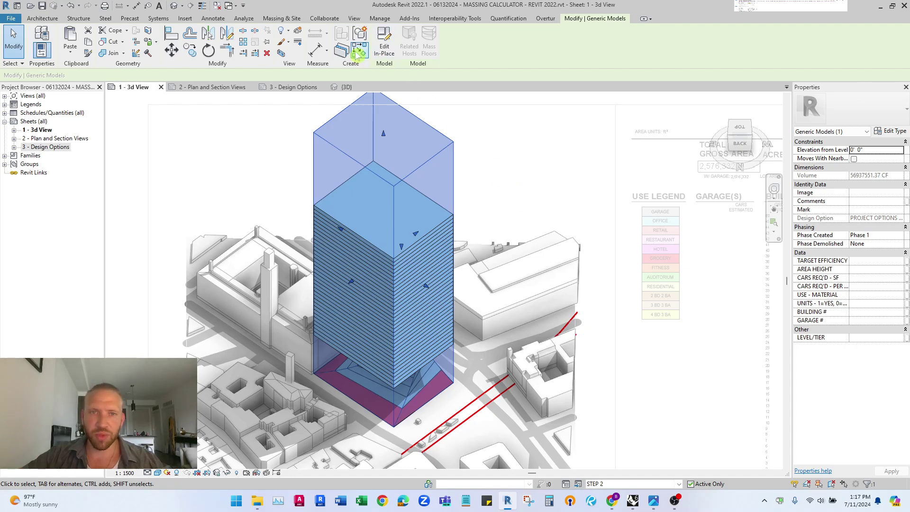
pyautogui.click(349, 88)
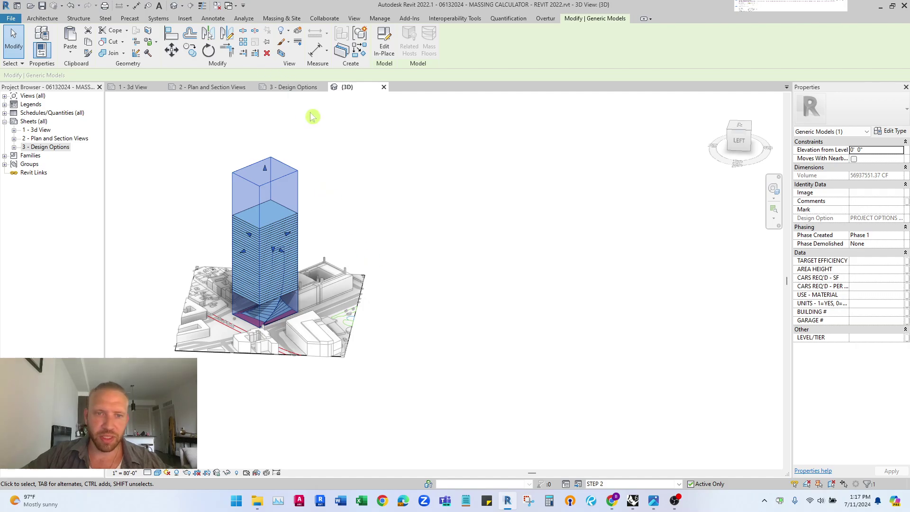
pyautogui.click(292, 87)
pyautogui.click(212, 87)
pyautogui.click(134, 88)
# Make STEP 3 the active design option and switch its mold to RHINO MASSING - OPTION 2, followed by OPTION 3.
pyautogui.click(675, 484)
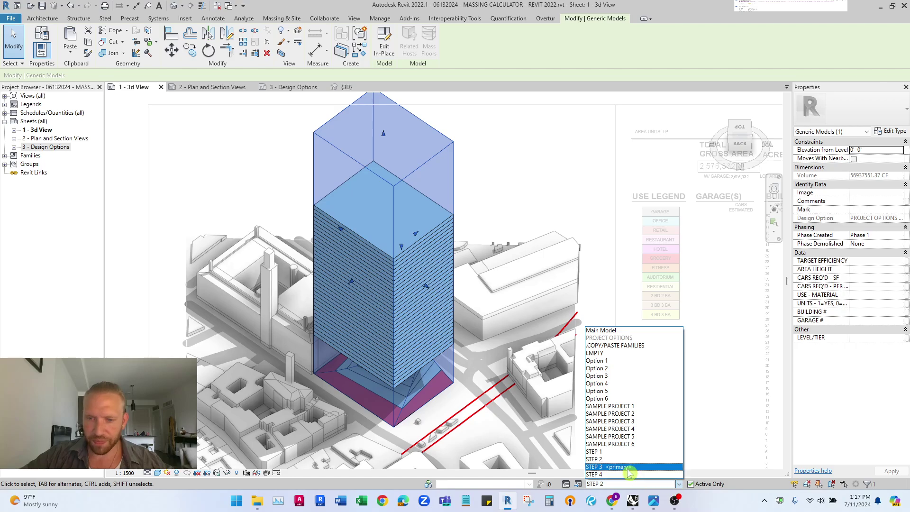
pyautogui.click(616, 461)
pyautogui.click(453, 203)
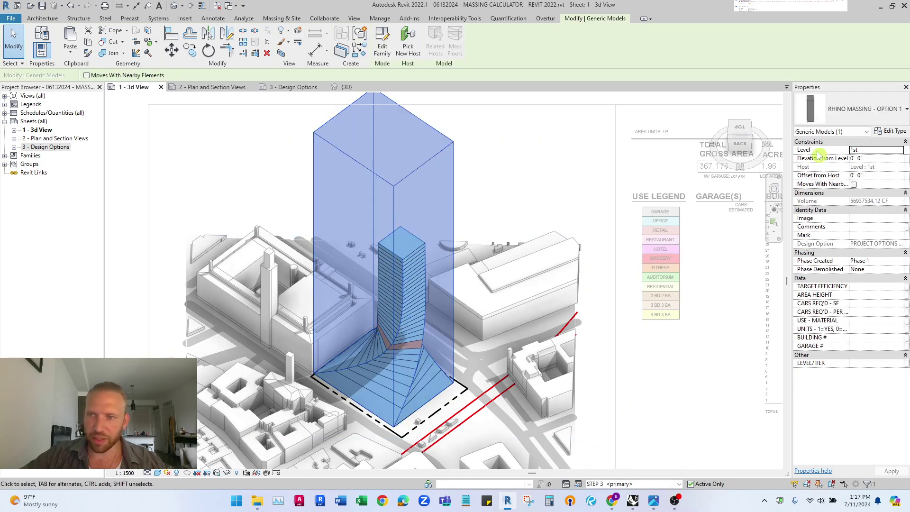
pyautogui.click(899, 116)
pyautogui.click(843, 200)
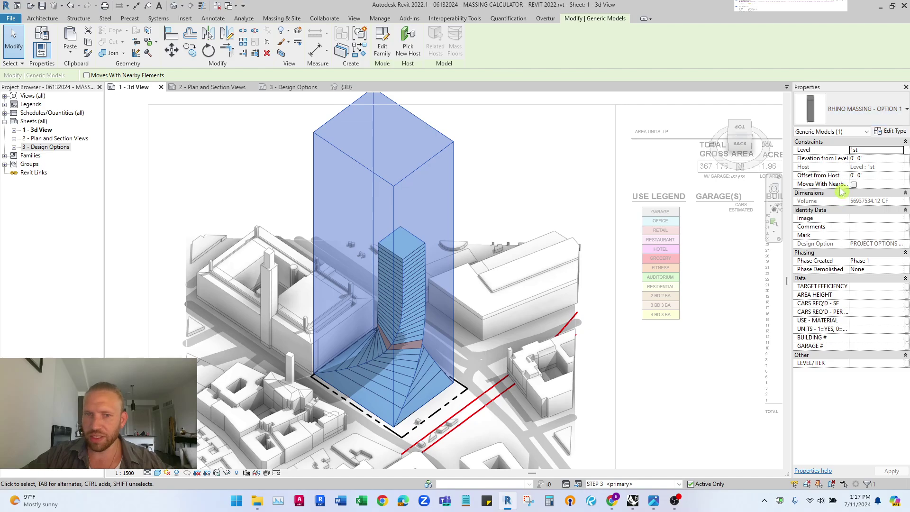
pyautogui.click(903, 109)
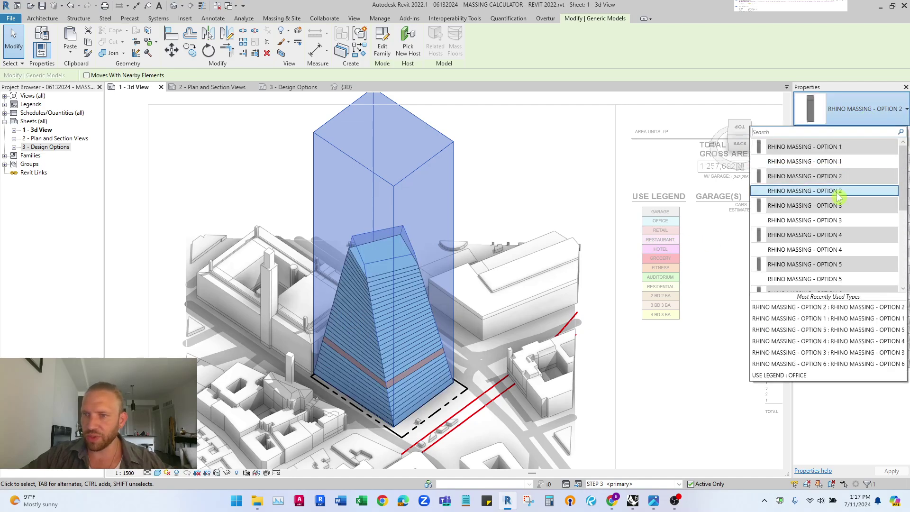
pyautogui.click(835, 220)
pyautogui.moveTo(553, 256); pyautogui.dragTo(372, 226, button='middle')
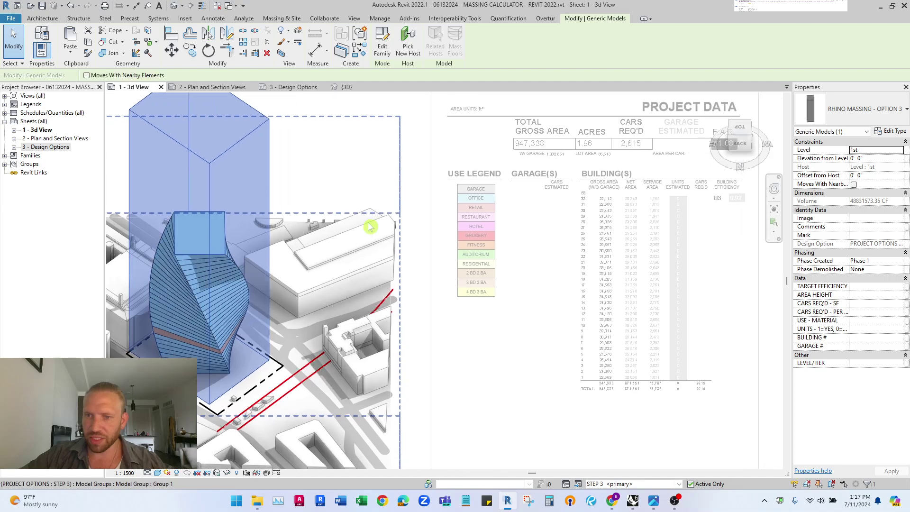
# Change the mold's type to RHINO MASSING - OPTION 4 and clear the selection.
pyautogui.click(891, 117)
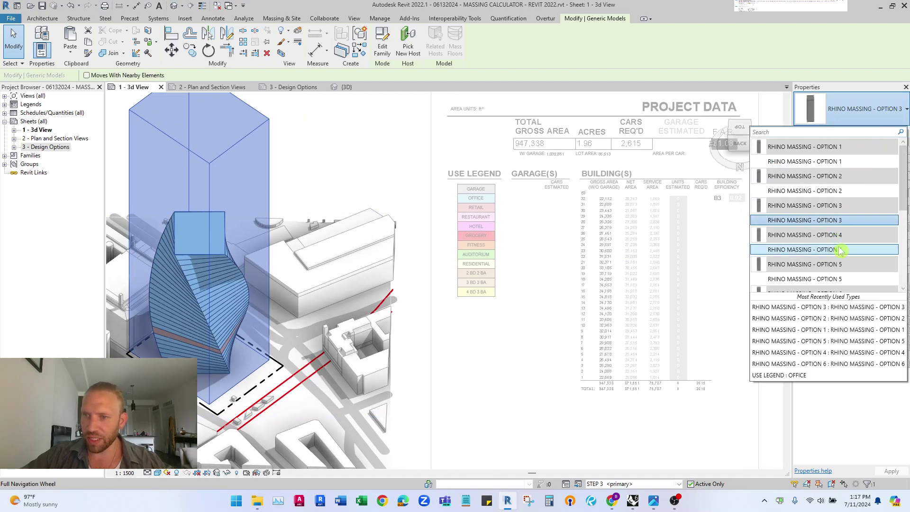
pyautogui.click(839, 250)
pyautogui.moveTo(415, 197); pyautogui.dragTo(470, 199, button='middle')
pyautogui.click(431, 122)
pyautogui.moveTo(422, 177); pyautogui.dragTo(406, 196, button='middle')
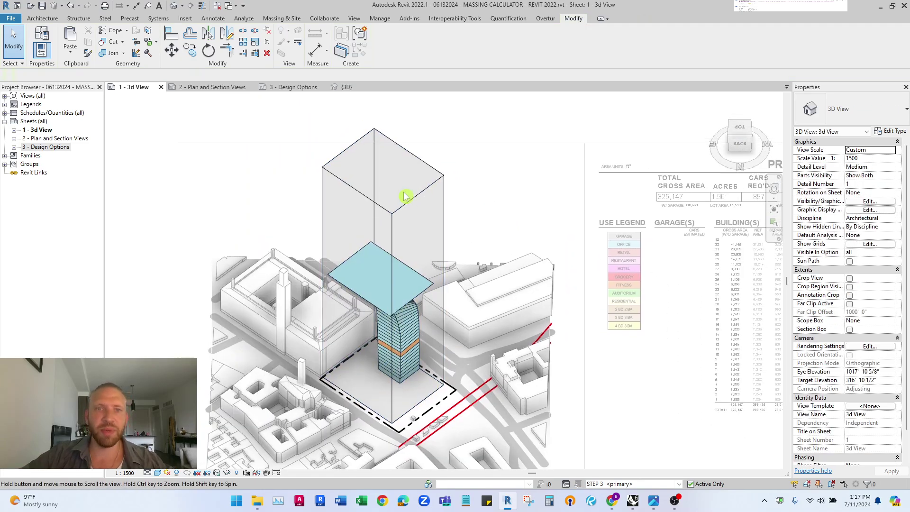
# Open the {3D} view and review the mold's available types and the project's design options, staying in STEP 3.
pyautogui.click(353, 87)
pyautogui.keyDown('shift'); pyautogui.moveTo(423, 286); pyautogui.dragTo(434, 289, button='middle'); pyautogui.keyUp('shift')
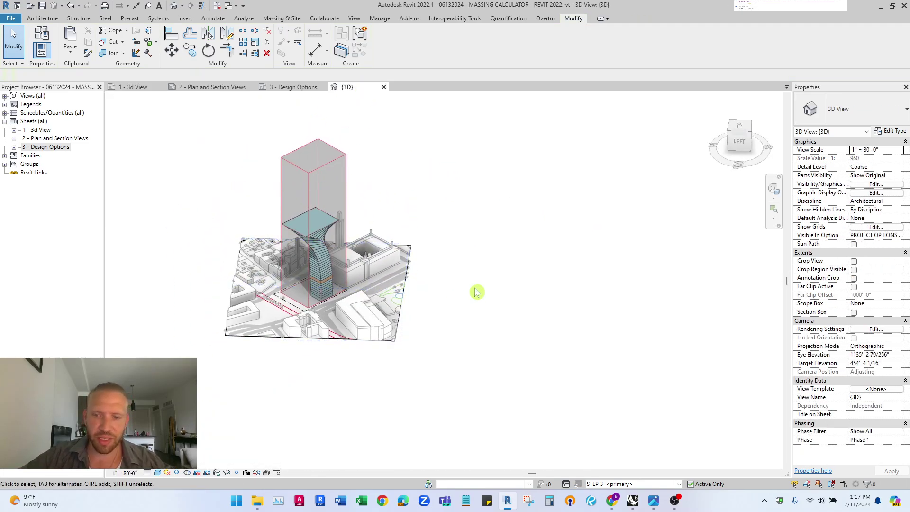
pyautogui.click(339, 170)
pyautogui.click(853, 109)
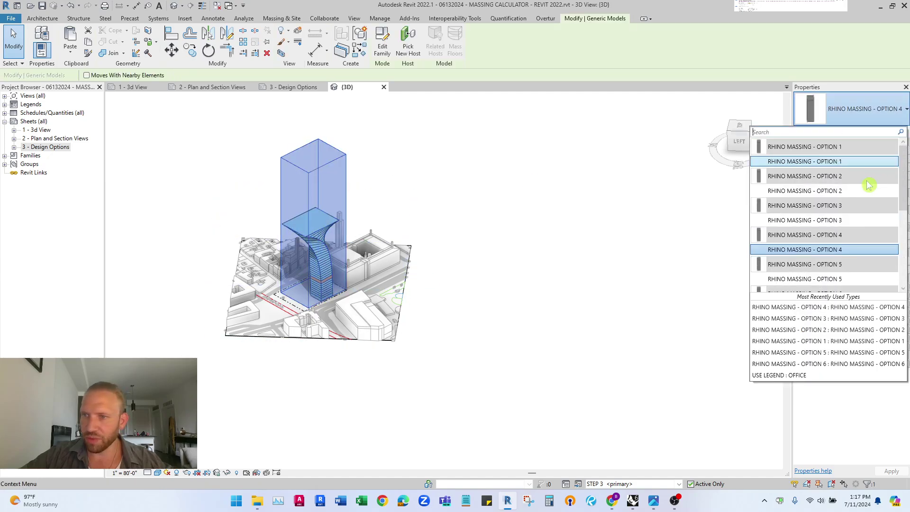
pyautogui.click(855, 162)
pyautogui.click(559, 280)
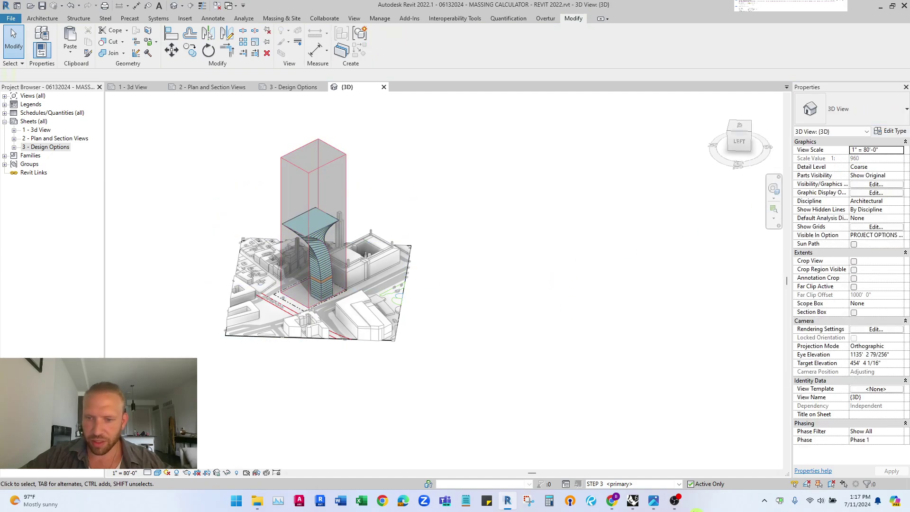
pyautogui.click(680, 484)
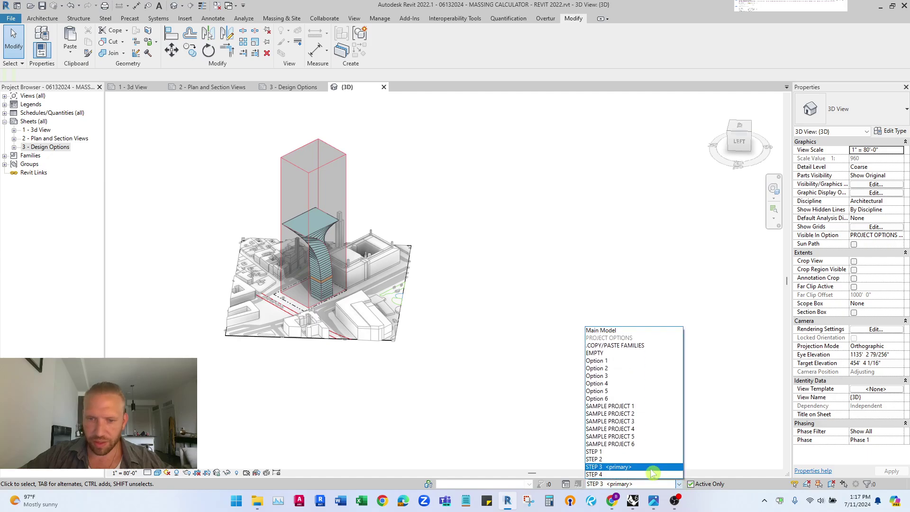
pyautogui.click(617, 467)
pyautogui.moveTo(468, 258); pyautogui.dragTo(452, 243, button='middle')
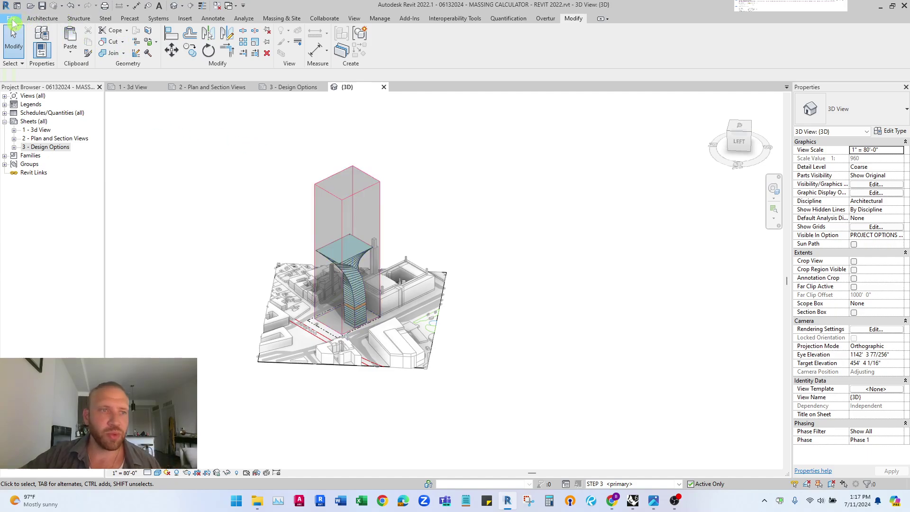
# Create a new family from the Generic Model.rft template in the English-Imperial folder.
pyautogui.click(11, 20)
pyautogui.moveTo(53, 55)
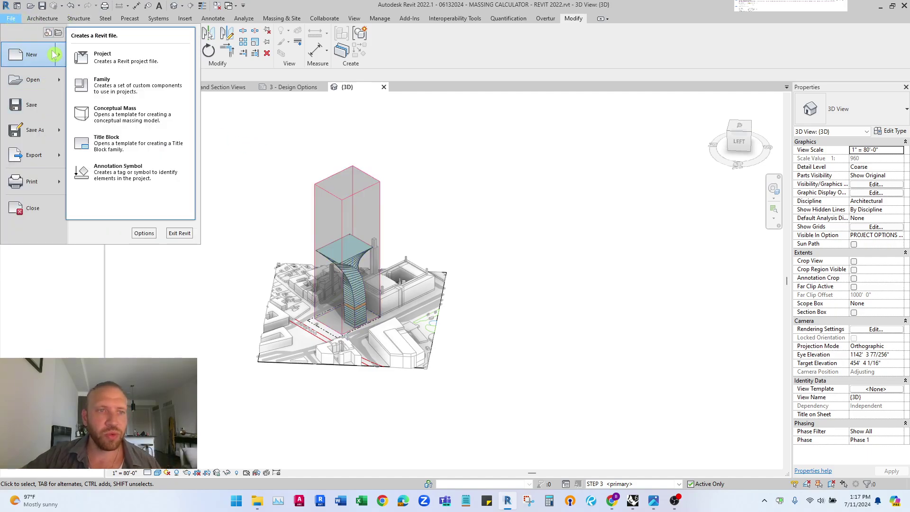
pyautogui.click(162, 86)
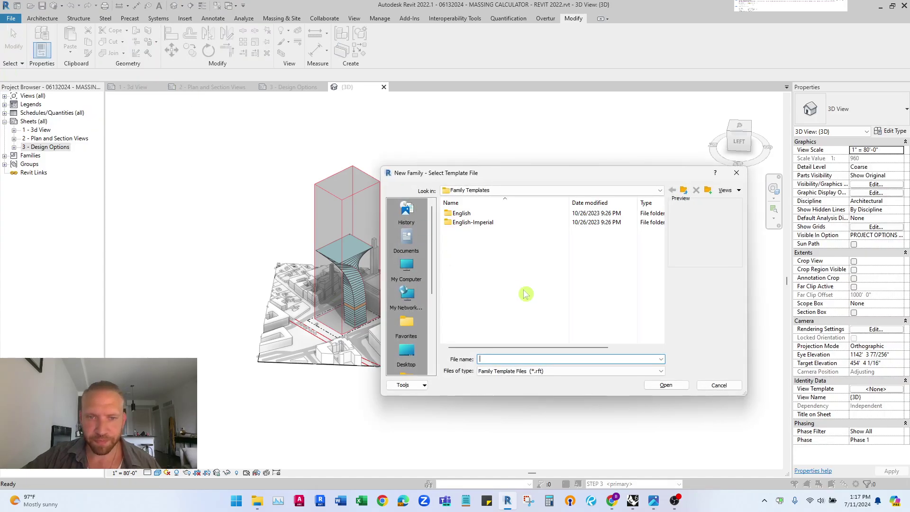
pyautogui.doubleClick(481, 225)
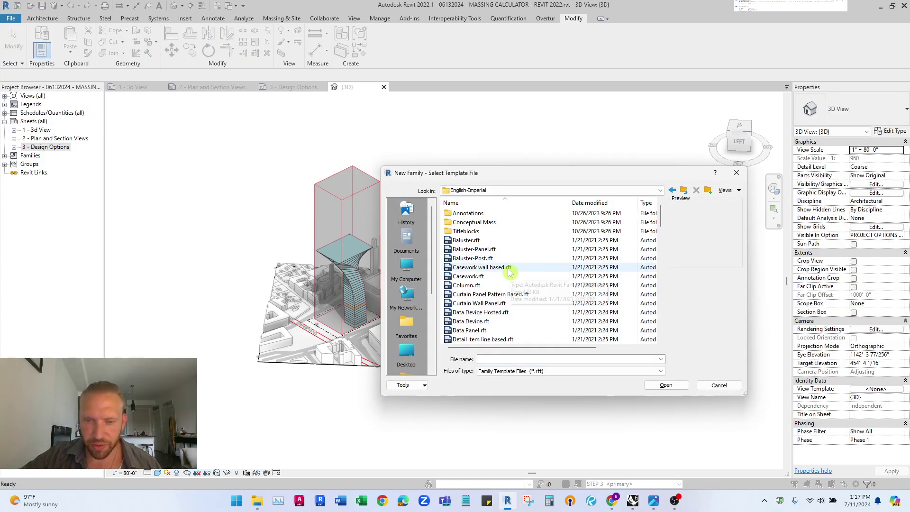
pyautogui.scroll(-6, 508, 279)
pyautogui.scroll(-5, 502, 284)
pyautogui.click(495, 313)
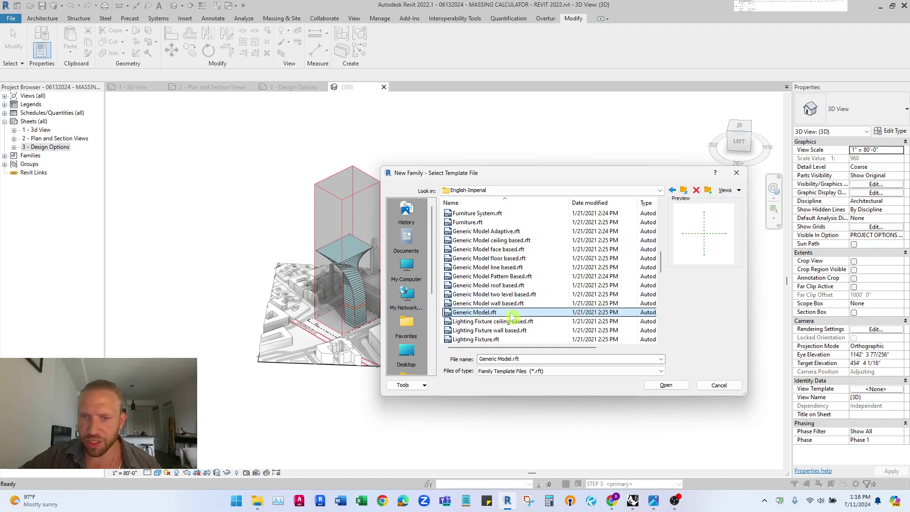
pyautogui.click(663, 386)
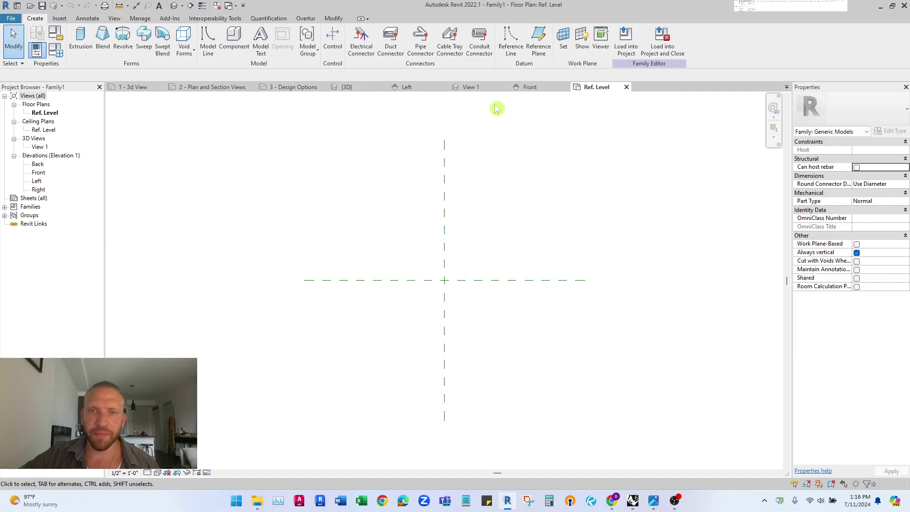
# Close the new family's Left and Front elevation views and return to the Ref. Level plan.
pyautogui.click(444, 86)
pyautogui.click(506, 87)
pyautogui.click(435, 88)
pyautogui.click(474, 87)
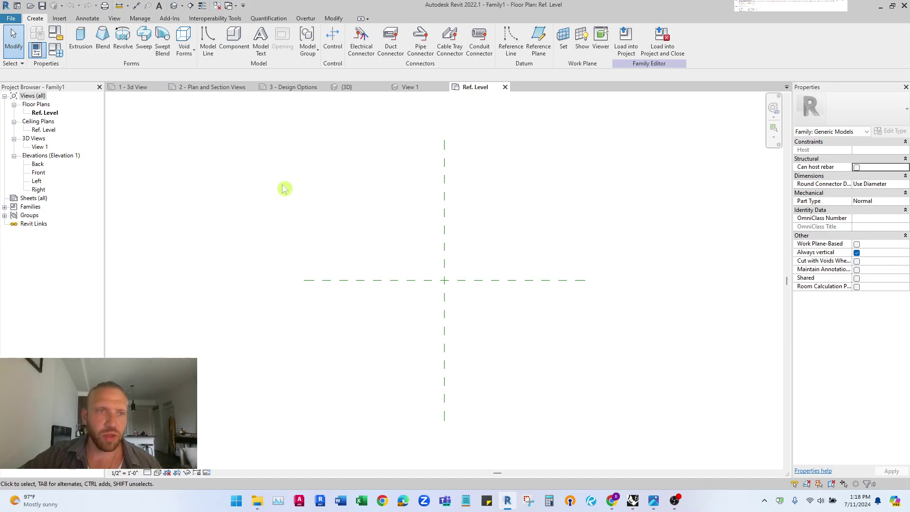
pyautogui.moveTo(284, 193); pyautogui.dragTo(272, 196, button='middle')
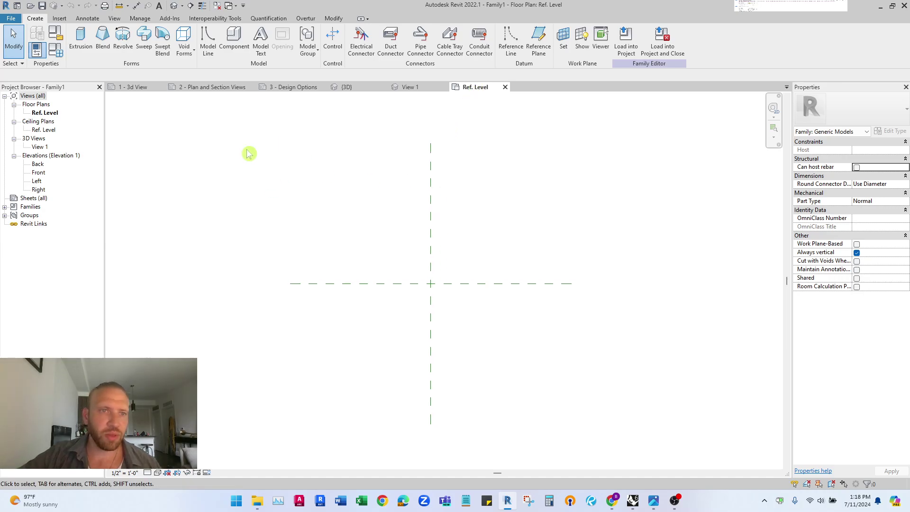
# Import 1.dwg from the DWG EXPORTS folder into the Ref. Level plan, positioned Auto - Origin to Internal Origin.
pyautogui.click(60, 18)
pyautogui.click(265, 43)
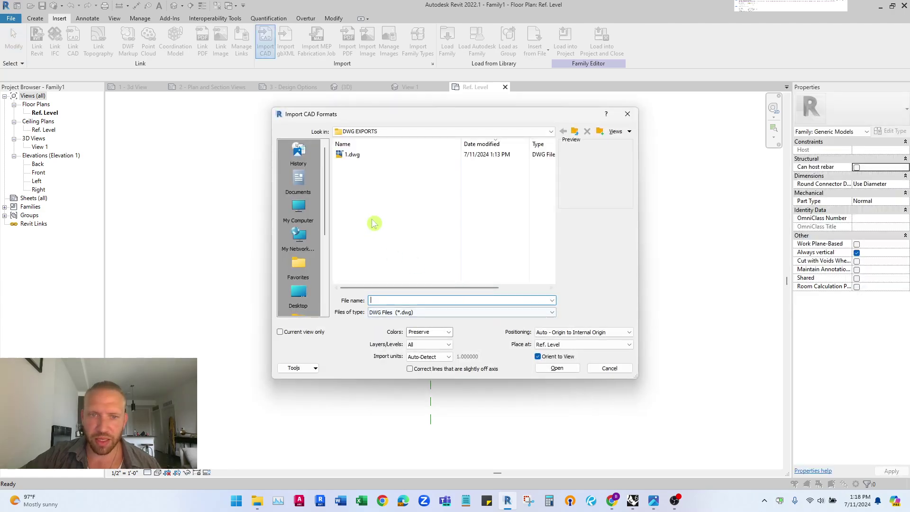
pyautogui.click(353, 154)
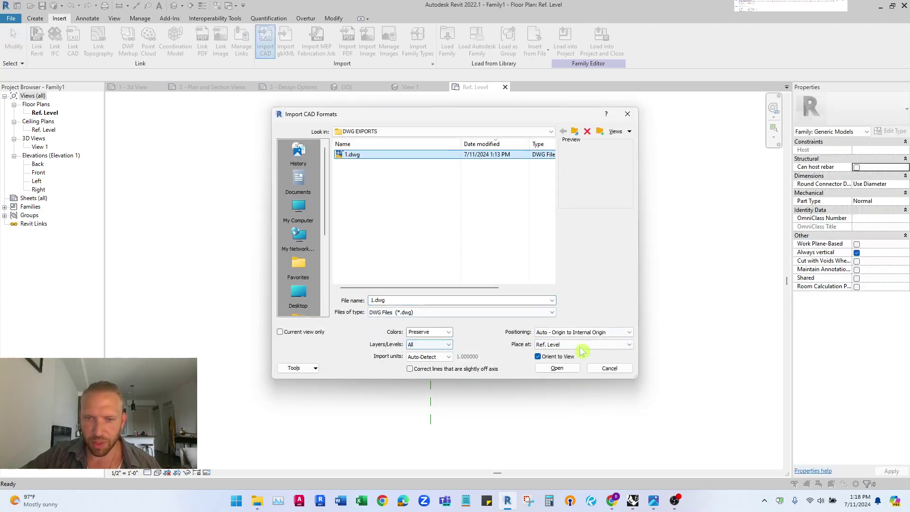
pyautogui.click(557, 368)
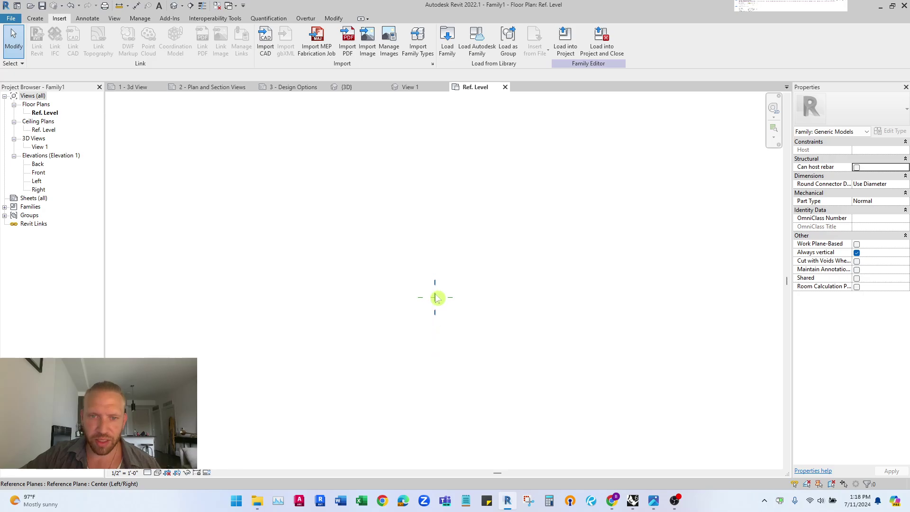
# Unpin the imported DWG and move it over the intersection of the reference planes.
pyautogui.click(315, 195)
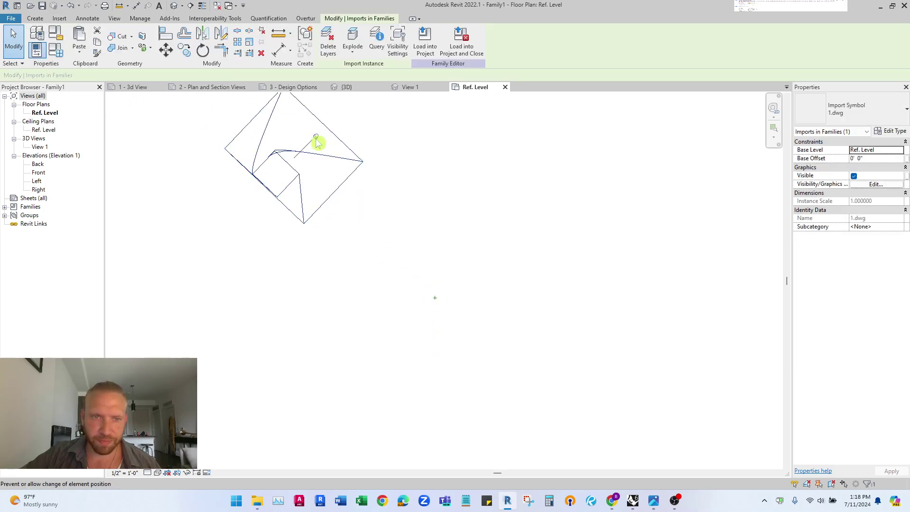
pyautogui.moveTo(335, 136); pyautogui.dragTo(467, 279)
# Show the imported DWG in View 1 and explode it into solid geometry.
pyautogui.hotkey('ctrl', 'Tab')
pyautogui.scroll(-5, 428, 306)
pyautogui.moveTo(428, 306)
pyautogui.keyDown('shift'); pyautogui.mouseDown(button='middle')
pyautogui.moveTo(295, 234)
pyautogui.moveTo(512, 308)
pyautogui.moveTo(372, 270)
pyautogui.moveTo(332, 213)
pyautogui.mouseUp(button='middle'); pyautogui.keyUp('shift')
pyautogui.press('Escape')
pyautogui.click(478, 291)
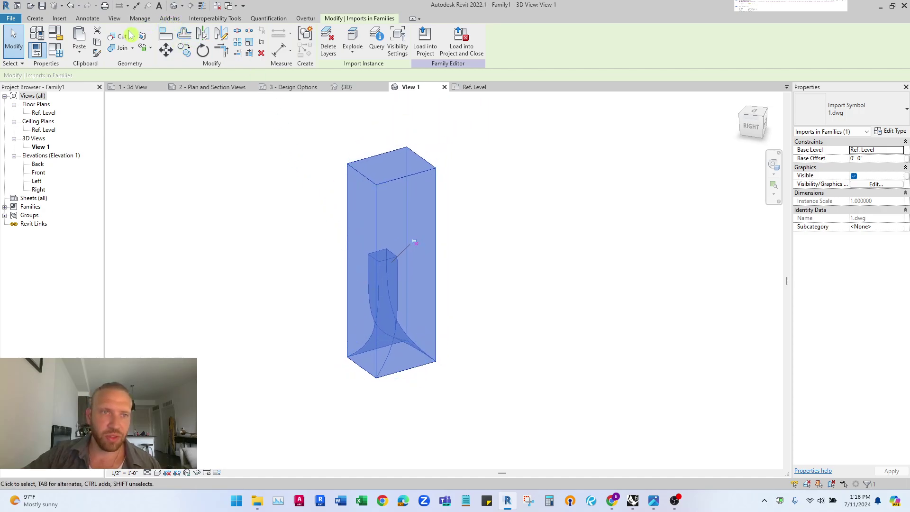
pyautogui.click(354, 38)
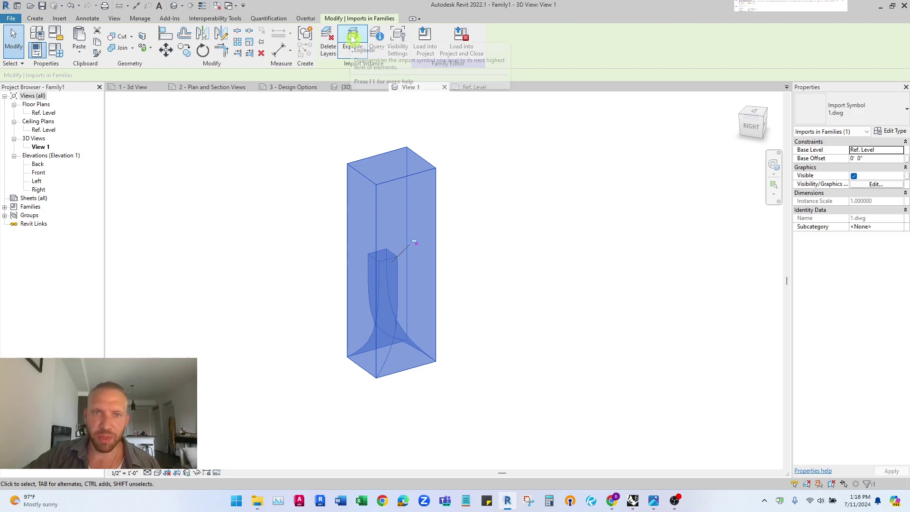
pyautogui.click(440, 243)
pyautogui.click(488, 234)
pyautogui.scroll(-1, 488, 234)
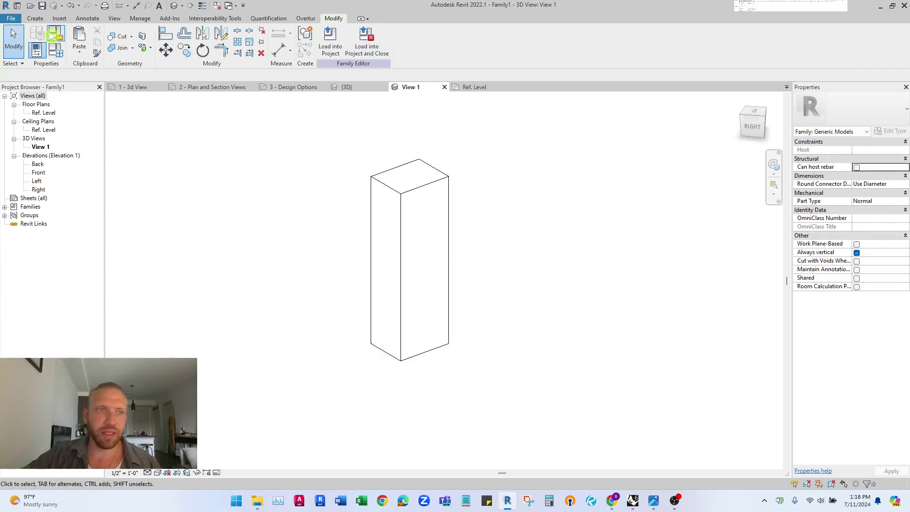
# Save the family as Family1 in the DWG EXPORTS folder and load it into the massing calculator project.
pyautogui.click(11, 19)
pyautogui.moveTo(35, 129)
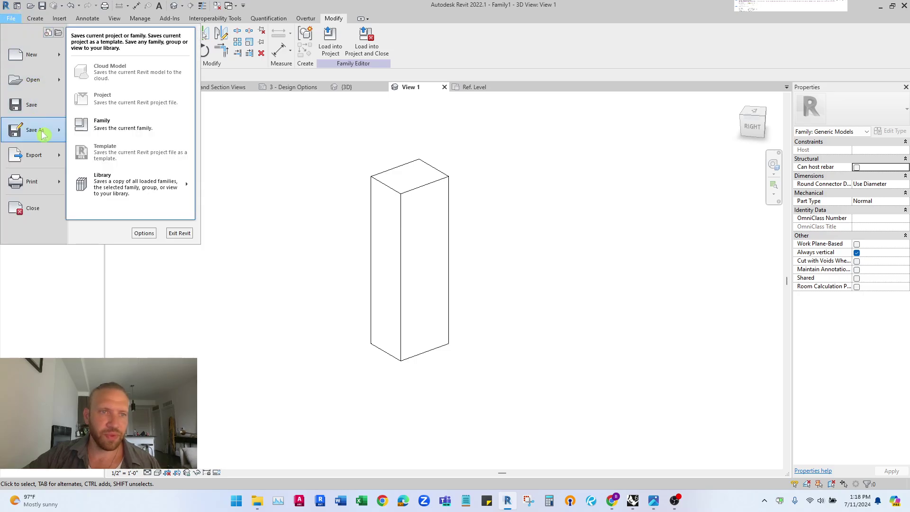
pyautogui.click(98, 125)
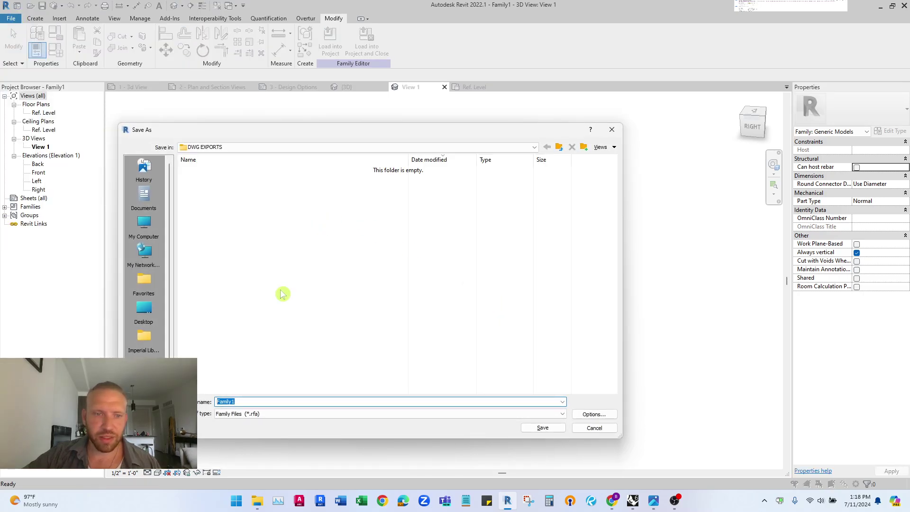
pyautogui.click(544, 428)
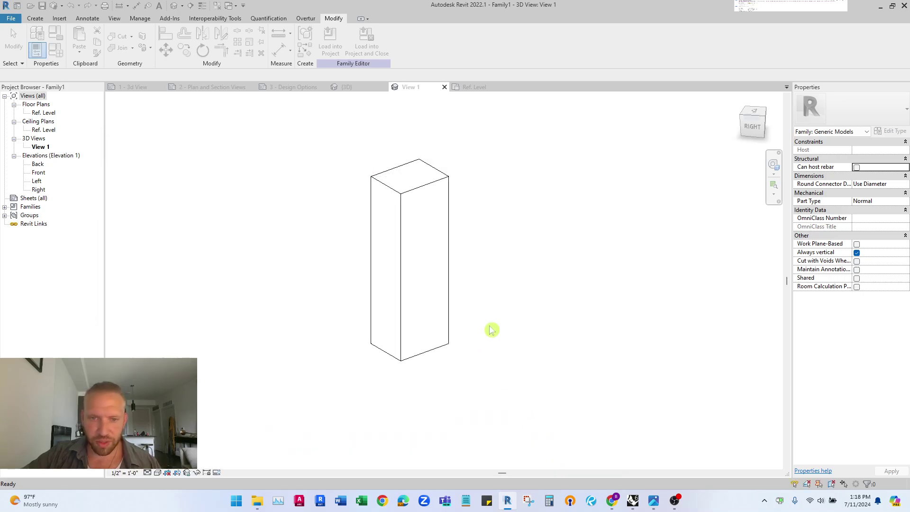
pyautogui.click(337, 54)
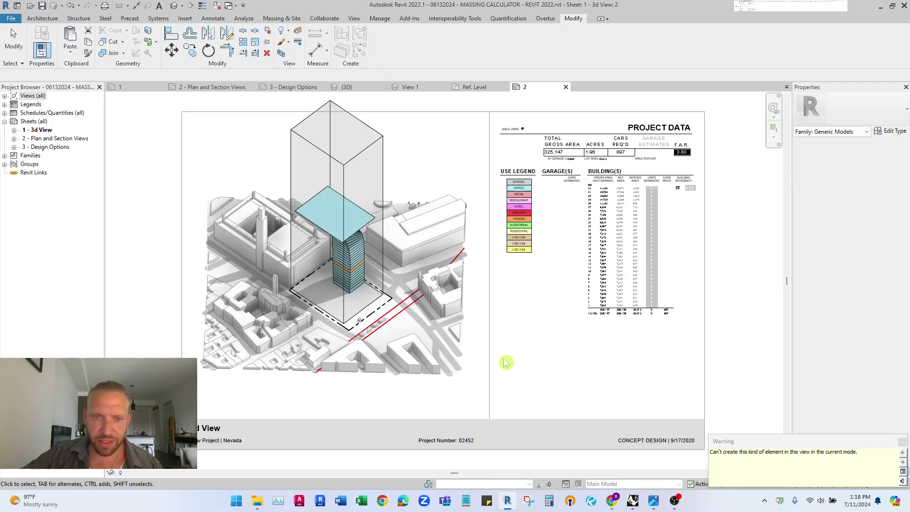
# Open the {3D} view and look through the project's Generic Models families for the Rhino massing options.
pyautogui.click(347, 87)
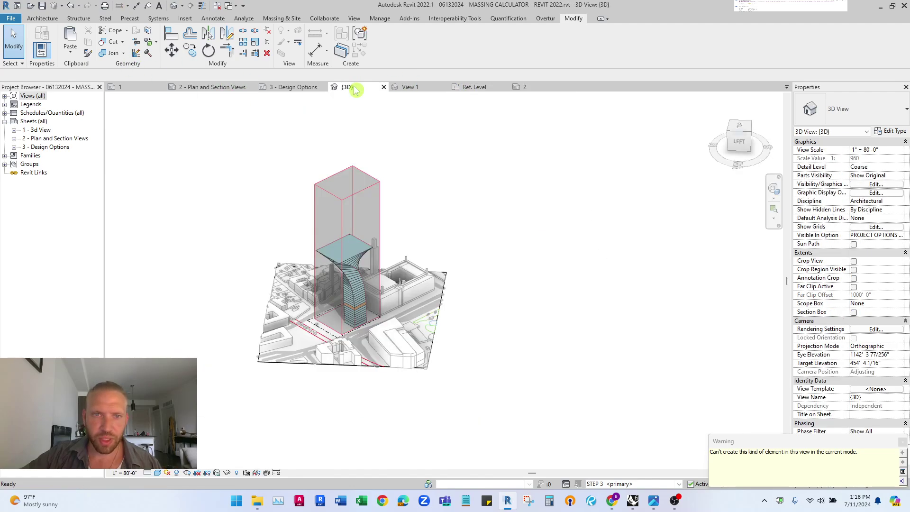
pyautogui.keyDown('shift'); pyautogui.moveTo(371, 297); pyautogui.dragTo(426, 330, button='middle'); pyautogui.keyUp('shift')
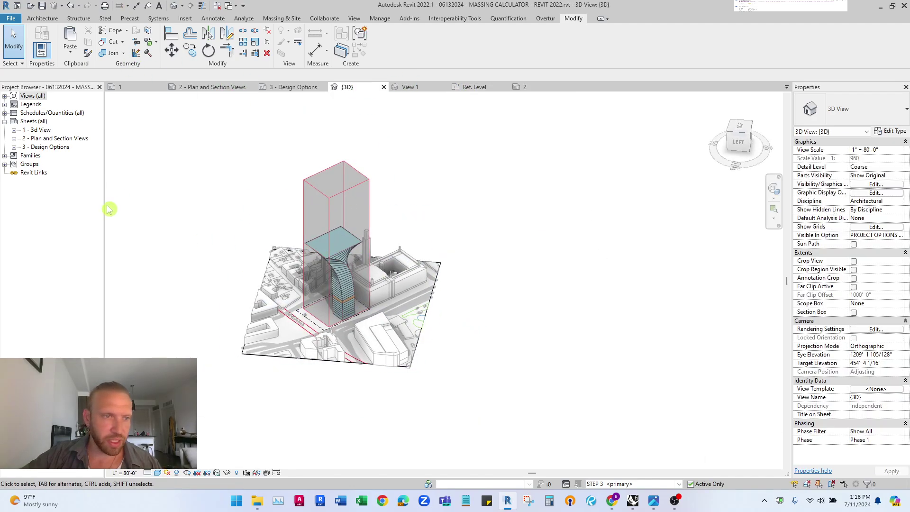
pyautogui.click(5, 156)
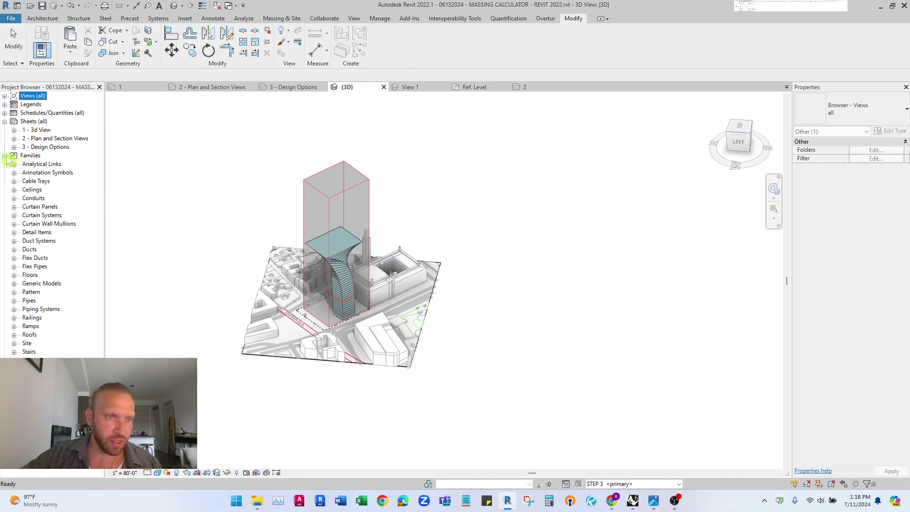
pyautogui.click(31, 283)
pyautogui.click(14, 284)
pyautogui.scroll(-15, 59, 322)
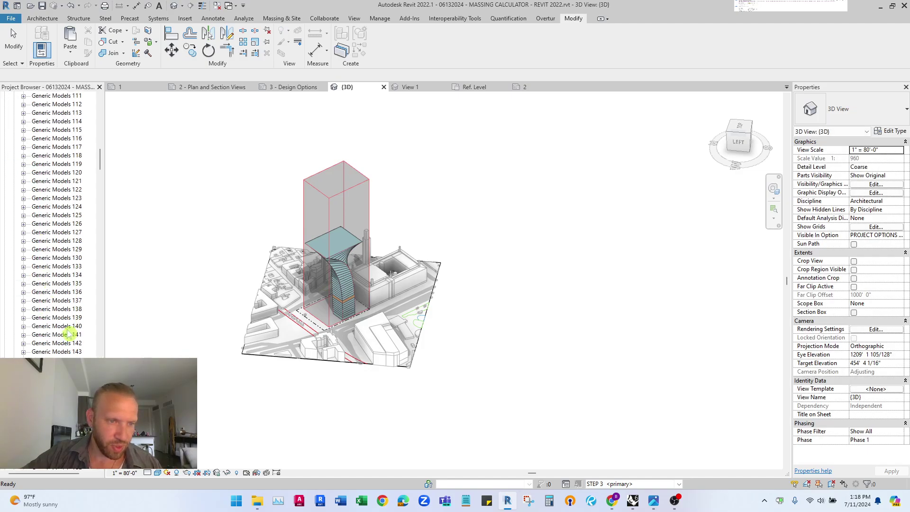
pyautogui.scroll(-20, 70, 335)
pyautogui.scroll(-5, 122, 258)
pyautogui.moveTo(102, 200); pyautogui.dragTo(110, 279)
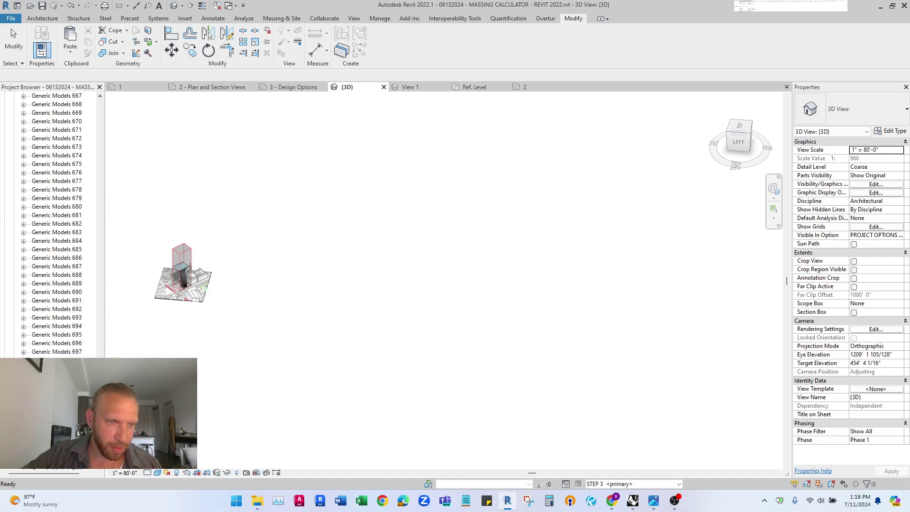
pyautogui.scroll(-20, 52, 223)
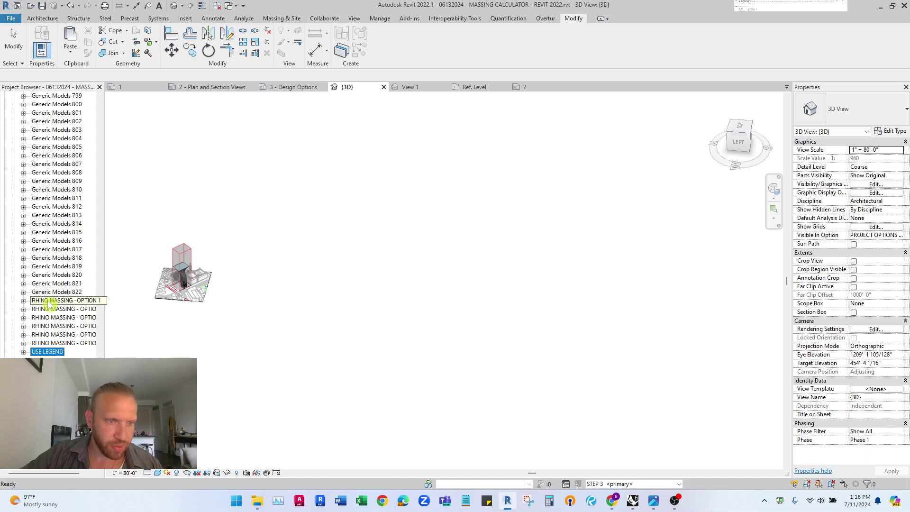
# Place one instance of the Family1 component in the empty area beside the site model, on level 1st.
pyautogui.click(260, 332)
pyautogui.scroll(5, 255, 293)
pyautogui.scroll(1, 255, 292)
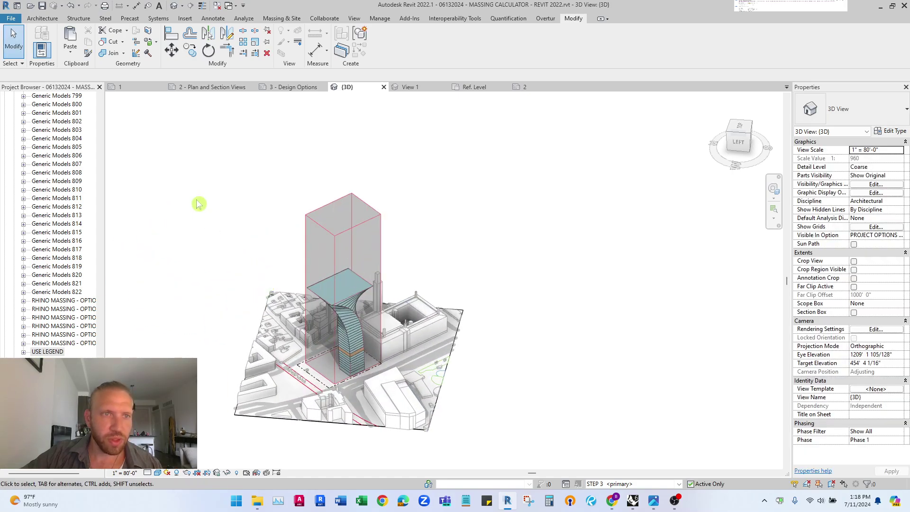
pyautogui.click(42, 18)
pyautogui.click(111, 52)
pyautogui.click(128, 66)
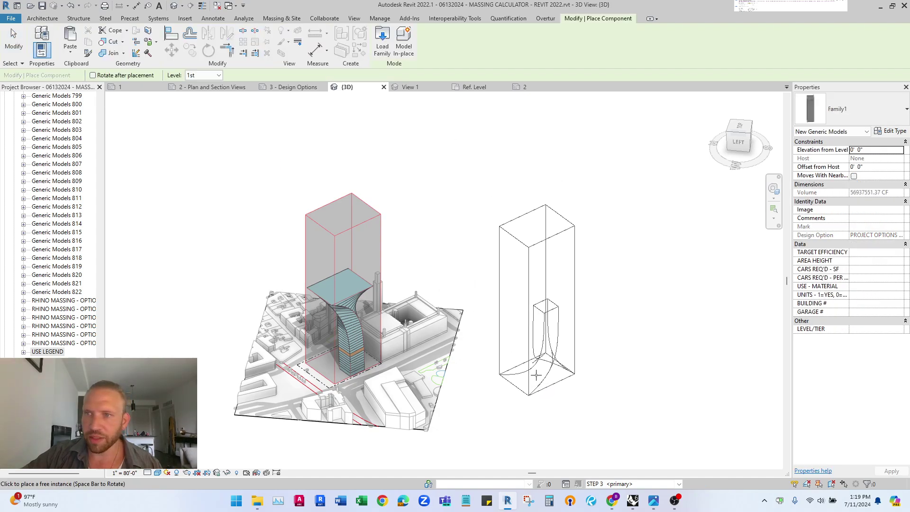
pyautogui.click(536, 374)
pyautogui.press('Escape')
pyautogui.press('Escape')
# Select the placed Family1 mold and reposition it in the empty area beside the site model.
pyautogui.scroll(5, 600, 319)
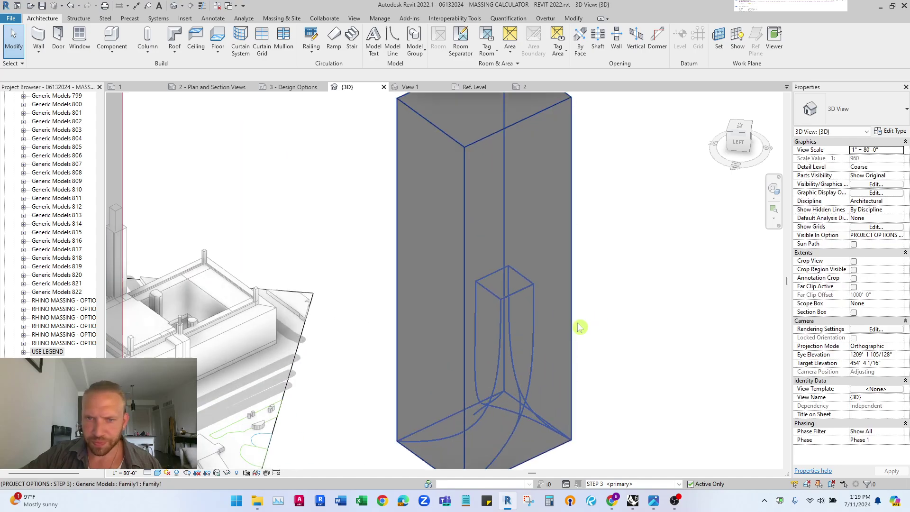
pyautogui.scroll(-4, 578, 326)
pyautogui.click(420, 207)
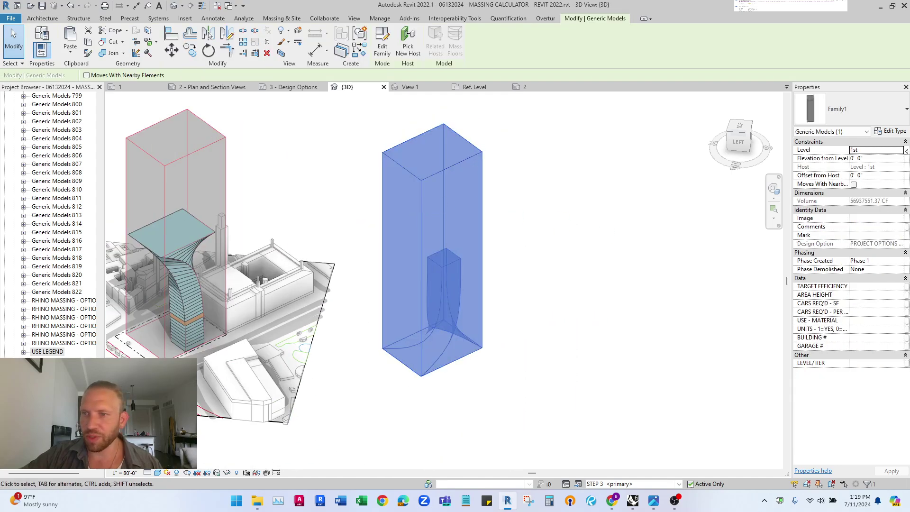
pyautogui.moveTo(389, 245); pyautogui.dragTo(433, 263, button='middle')
pyautogui.moveTo(576, 283); pyautogui.dragTo(680, 319, button='middle')
pyautogui.moveTo(680, 319); pyautogui.dragTo(394, 305)
pyautogui.moveTo(289, 209); pyautogui.dragTo(524, 274)
# Change the mold over the site tower to the RHINO MASSING - OPTION 5 type.
pyautogui.click(379, 204)
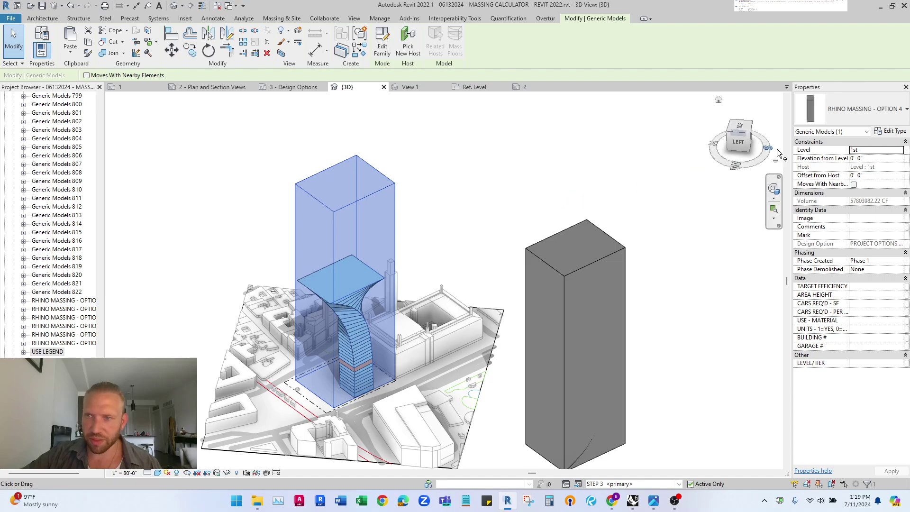
pyautogui.click(848, 108)
pyautogui.scroll(-1, 832, 256)
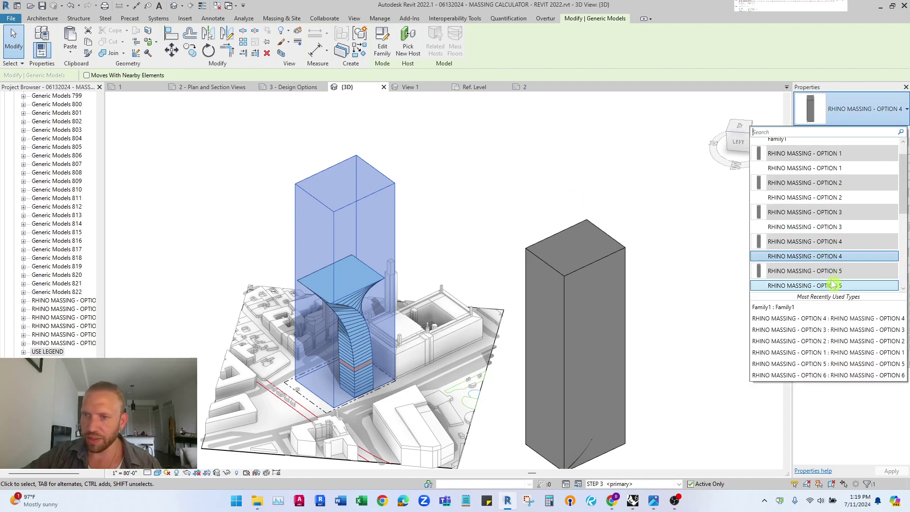
pyautogui.click(833, 285)
pyautogui.click(480, 199)
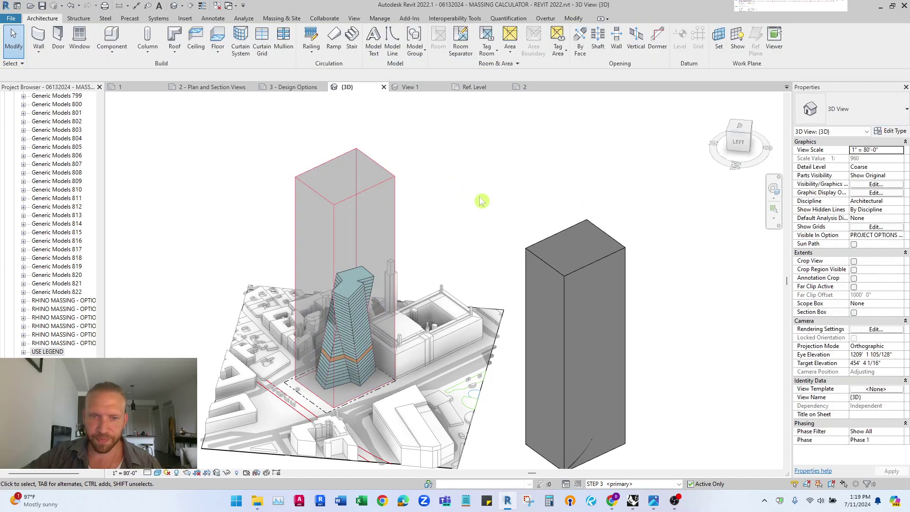
# Delete the Family1 mold standing beside the site model.
pyautogui.click(590, 272)
pyautogui.press('Delete')
pyautogui.moveTo(558, 294); pyautogui.dragTo(579, 278, button='middle')
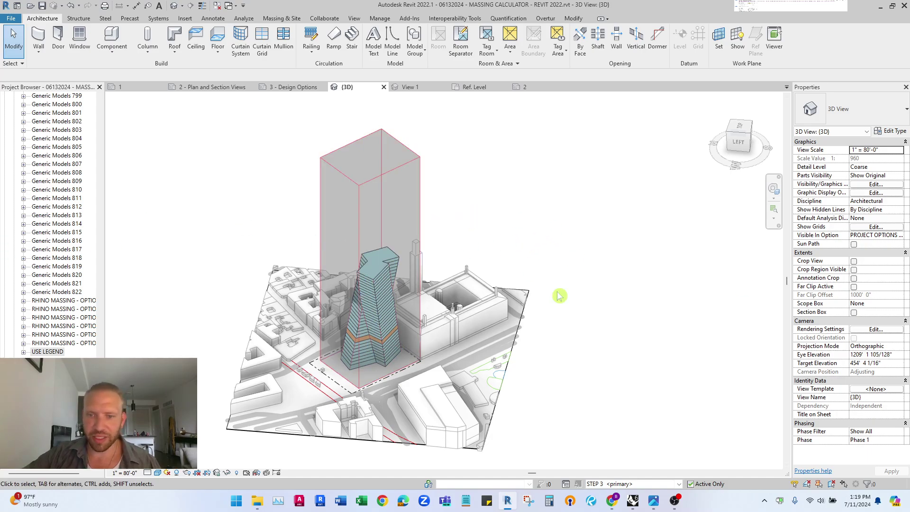
# Switch to Rhino and examine the solid tower shapes beside the mold blocks in the Perspective viewport.
pyautogui.moveTo(633, 502)
pyautogui.click(674, 469)
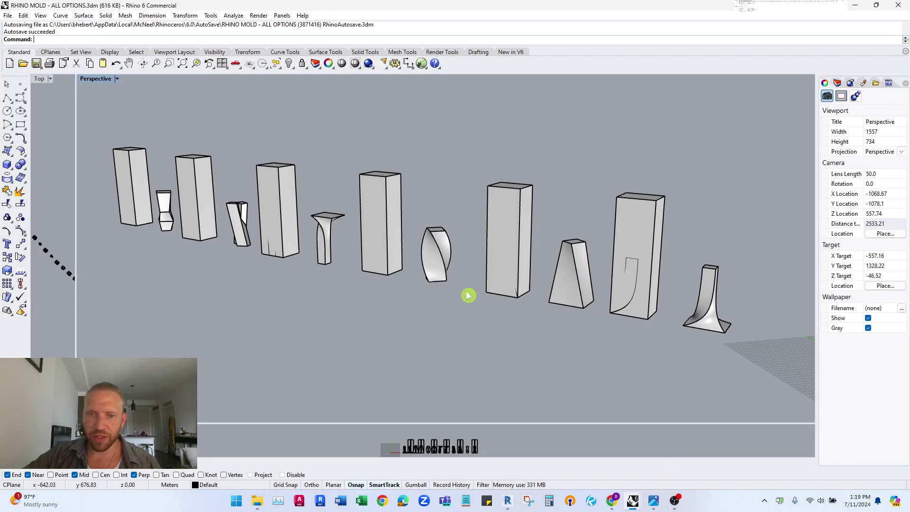
pyautogui.moveTo(463, 297); pyautogui.dragTo(470, 315, button='right')
pyautogui.click(668, 323)
pyautogui.click(546, 287)
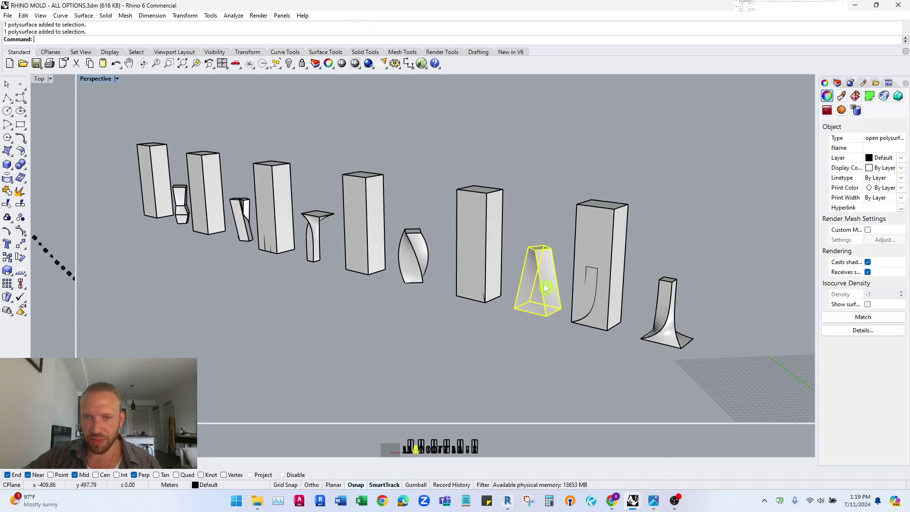
pyautogui.click(425, 264)
pyautogui.click(314, 231)
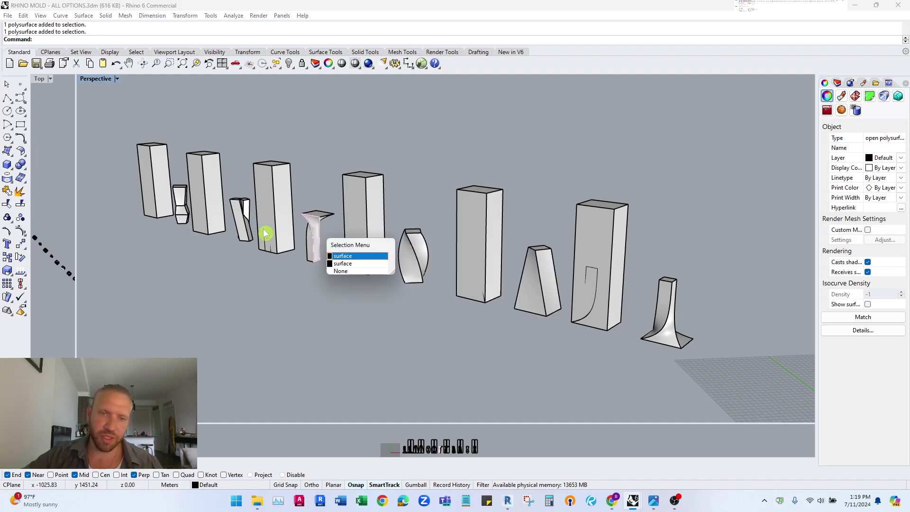
pyautogui.click(340, 272)
pyautogui.scroll(5, 233, 234)
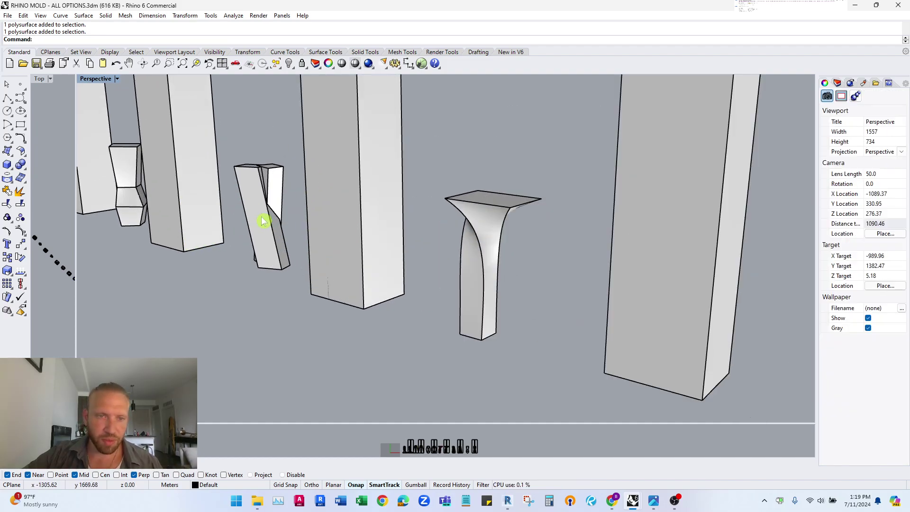
pyautogui.click(264, 219)
pyautogui.scroll(-4, 256, 221)
pyautogui.scroll(3, 251, 222)
# Examine the rectangular mold blocks by selecting each one along the row, and clear the selection.
pyautogui.click(130, 206)
pyautogui.click(238, 228)
pyautogui.click(362, 258)
pyautogui.scroll(-3, 375, 261)
pyautogui.click(384, 264)
pyautogui.scroll(-2, 481, 280)
pyautogui.click(457, 276)
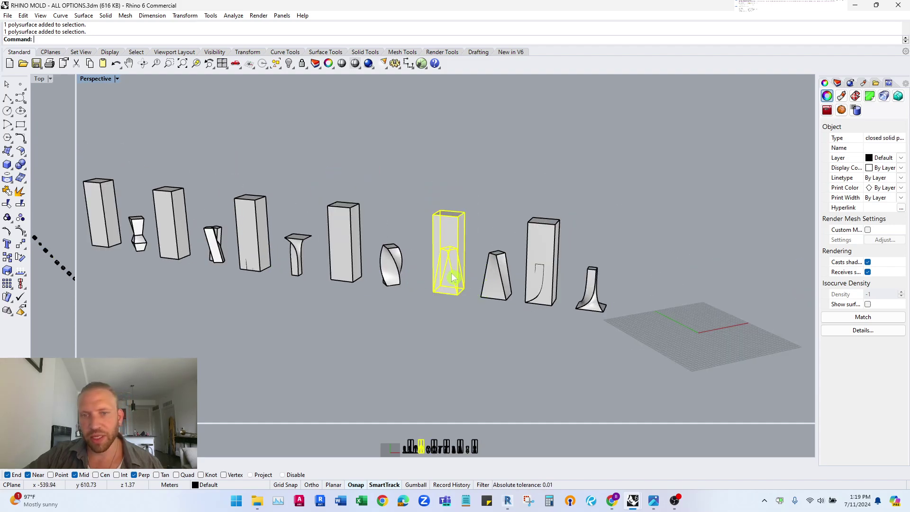
pyautogui.click(544, 256)
pyautogui.click(478, 346)
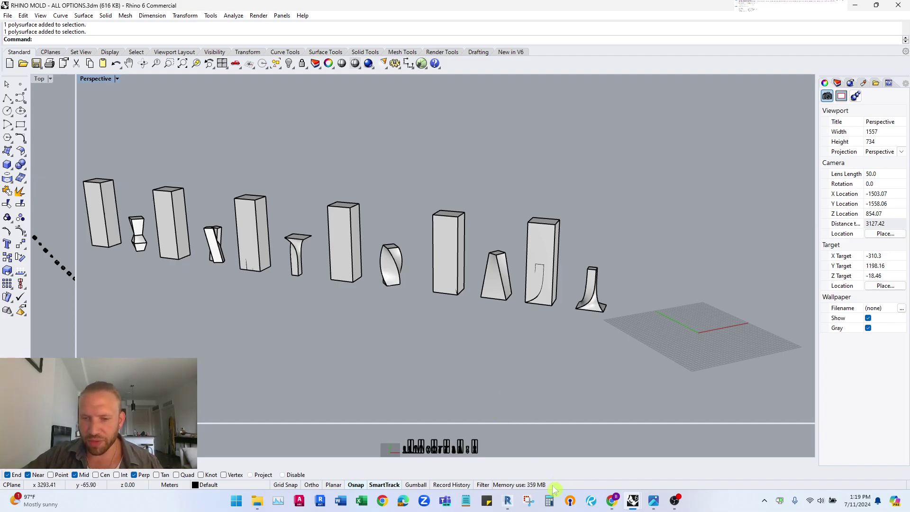
# Switch back to Revit and change the mold over the site tower to the RHINO MASSING - OPTION 6 type.
pyautogui.moveTo(510, 502)
pyautogui.moveTo(519, 475)
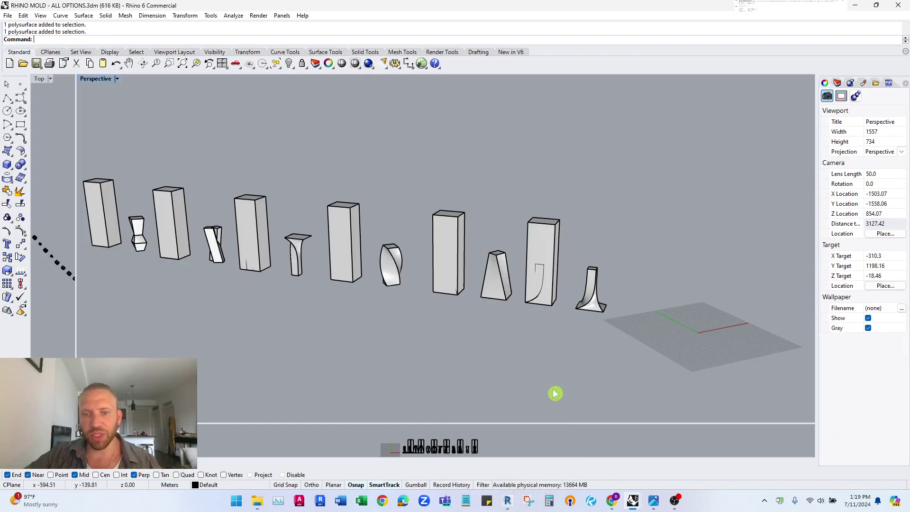
pyautogui.click(508, 477)
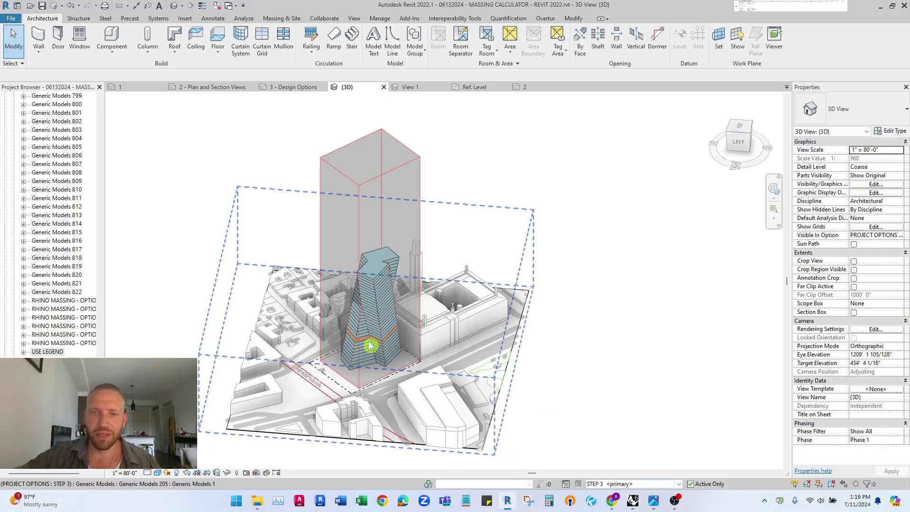
pyautogui.click(384, 273)
pyautogui.click(861, 120)
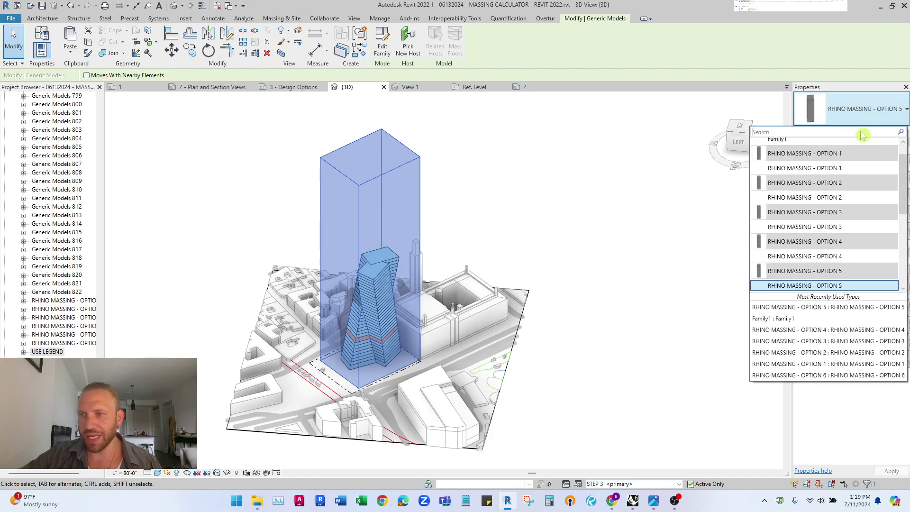
pyautogui.scroll(-1, 836, 251)
pyautogui.click(838, 269)
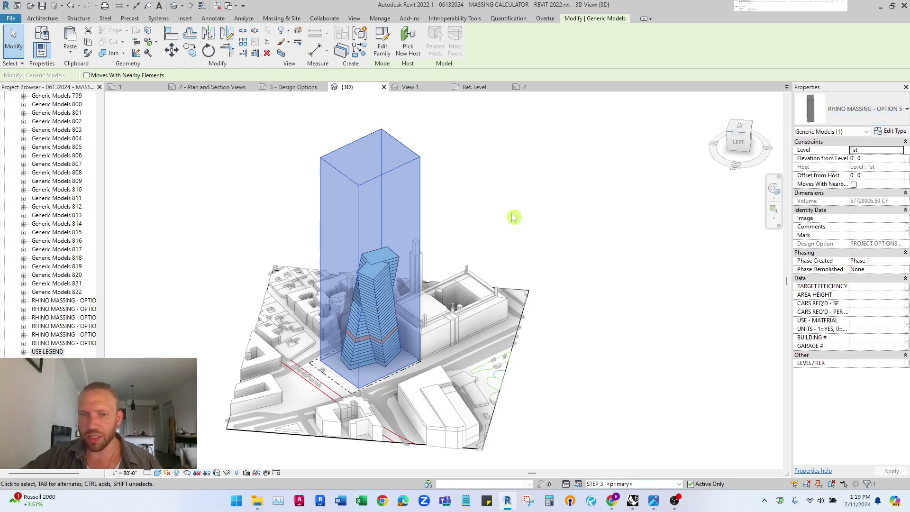
pyautogui.click(558, 211)
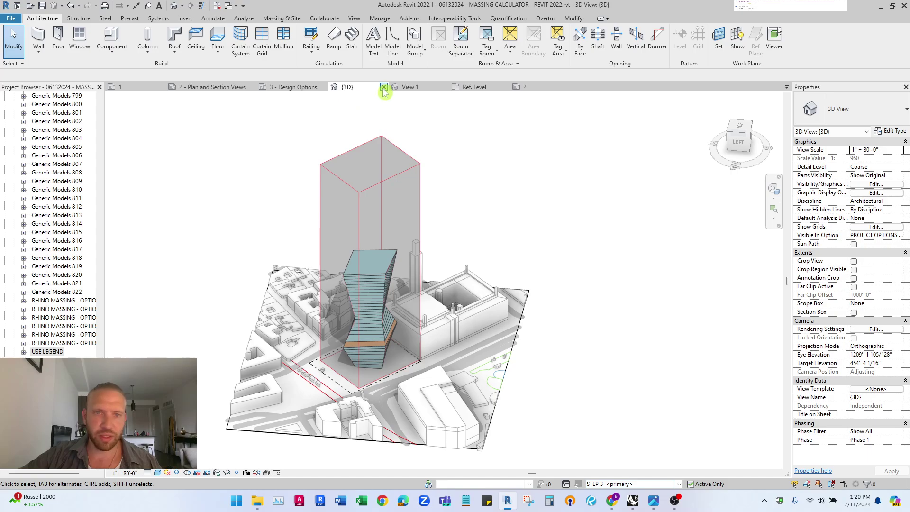
# Close the {3D} view and check the Plan and Section Views and Design Options sheets.
pyautogui.click(383, 86)
pyautogui.click(209, 90)
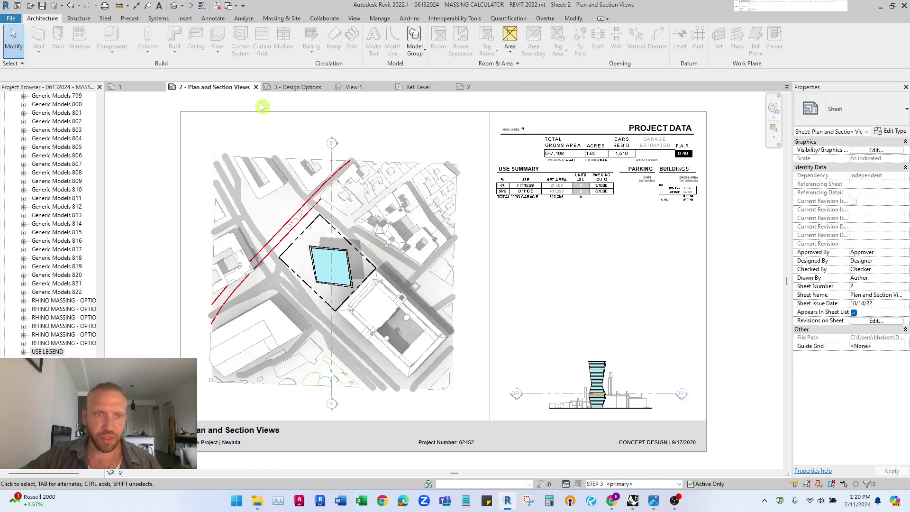
pyautogui.click(286, 88)
pyautogui.click(209, 88)
# Hide the RHINO MASSING - OPTION 6 mold element in the 3D view placed on sheet 1.
pyautogui.click(142, 87)
pyautogui.scroll(-3, 341, 247)
pyautogui.click(370, 225)
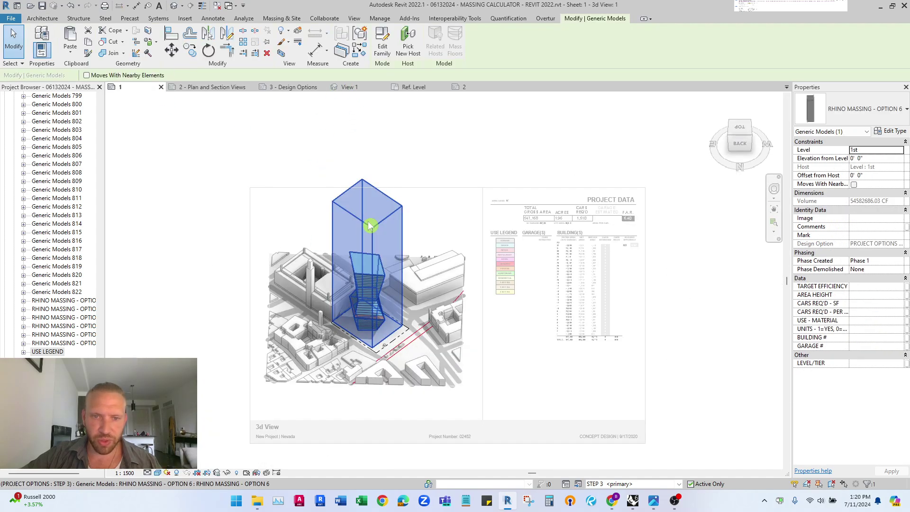
pyautogui.rightClick(370, 225)
pyautogui.moveTo(463, 267)
pyautogui.click(535, 265)
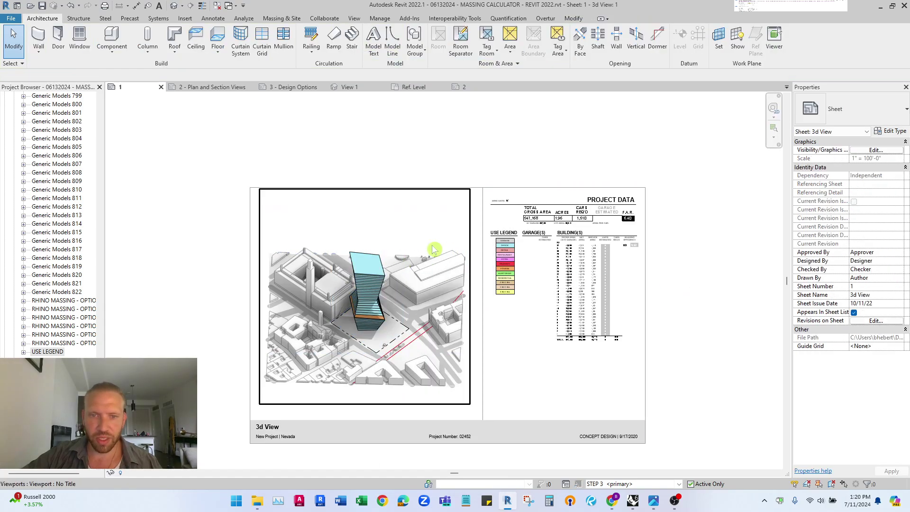
pyautogui.scroll(2, 439, 252)
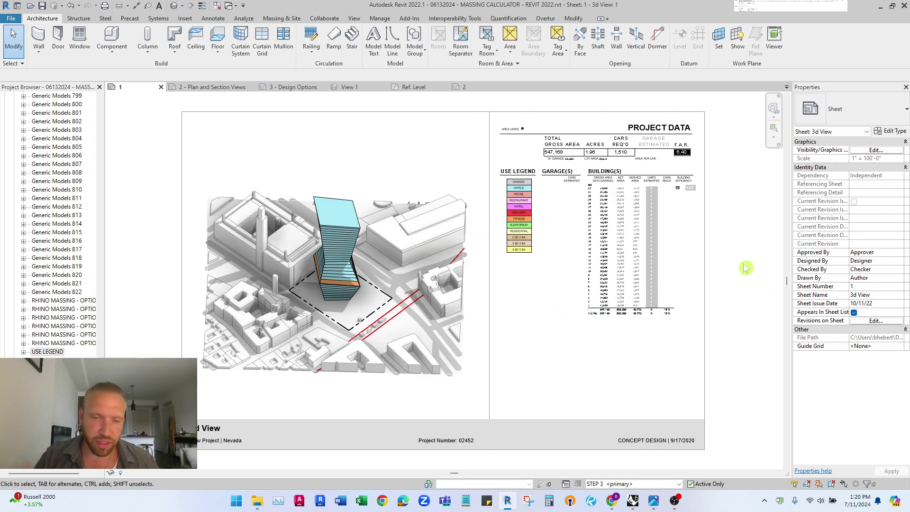
# Review the Plan and Section Views sheet, the list of design options and the Design Options sheet, and close the open sheet 1.
pyautogui.doubleClick(396, 185)
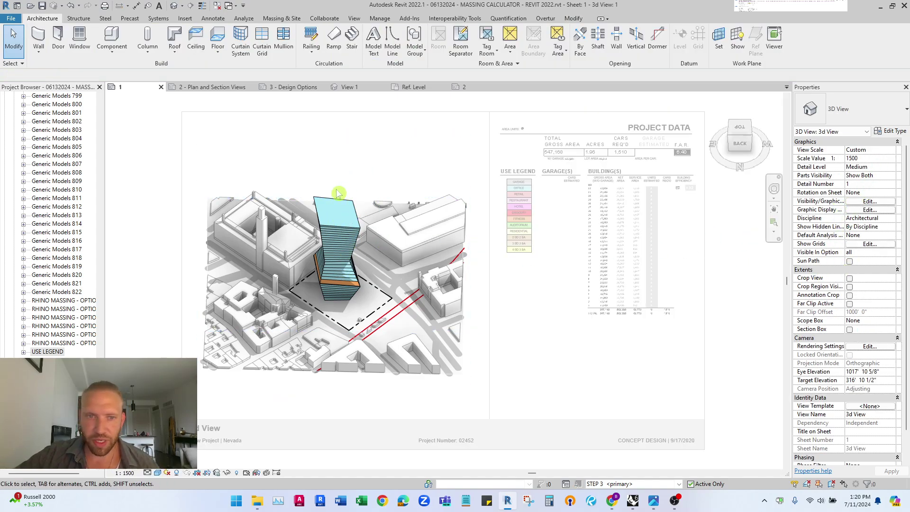
pyautogui.click(211, 88)
pyautogui.moveTo(653, 498)
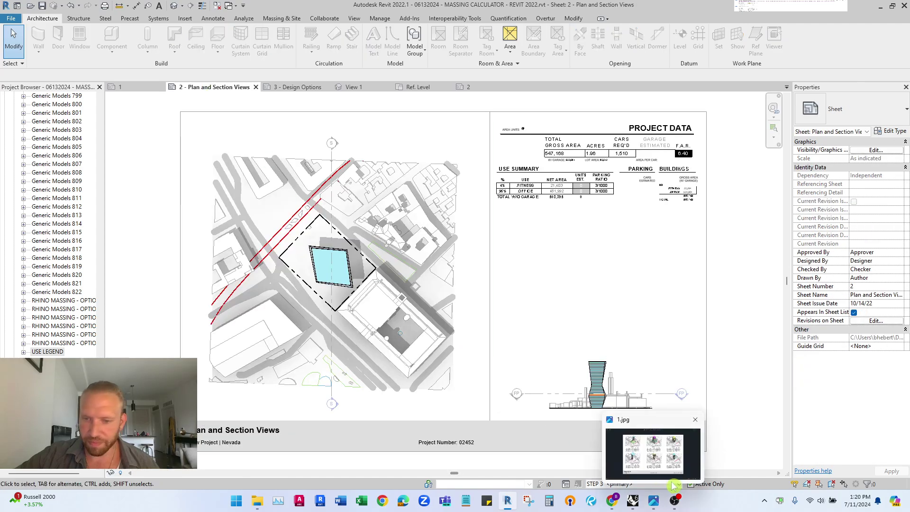
pyautogui.click(679, 484)
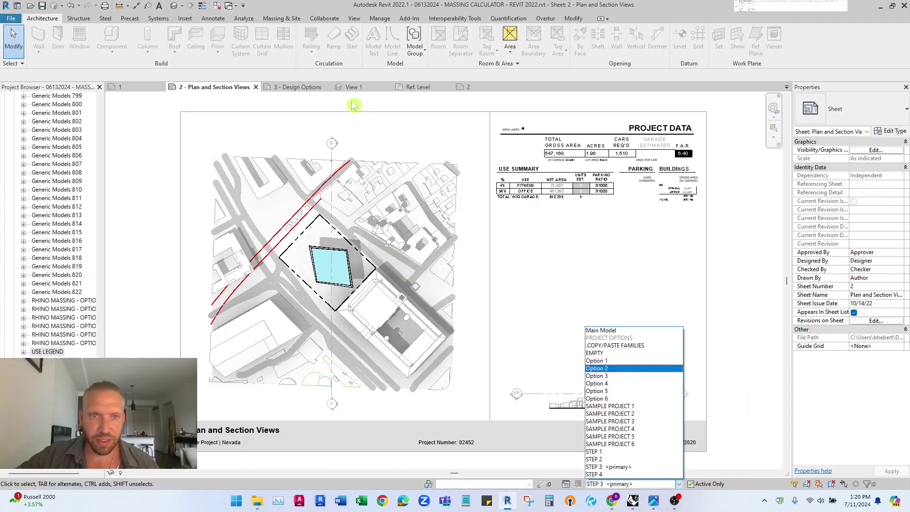
pyautogui.click(303, 87)
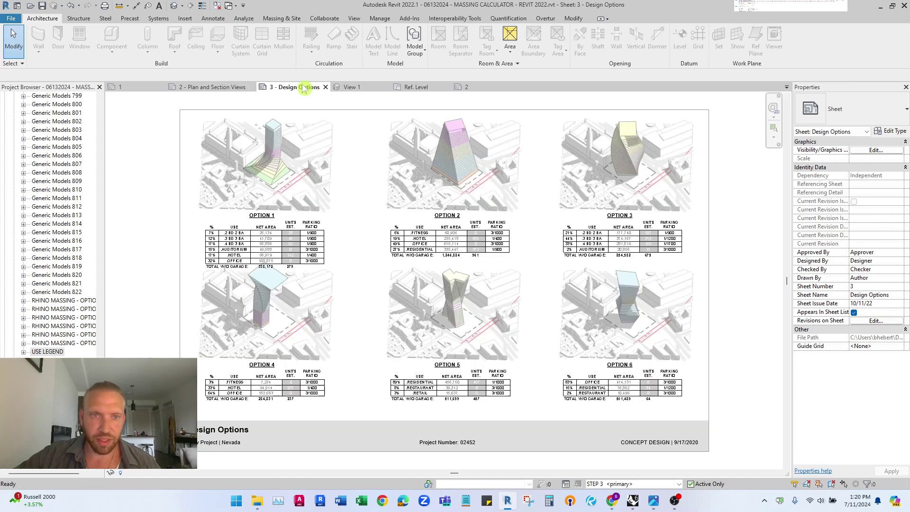
pyautogui.click(135, 87)
pyautogui.click(161, 87)
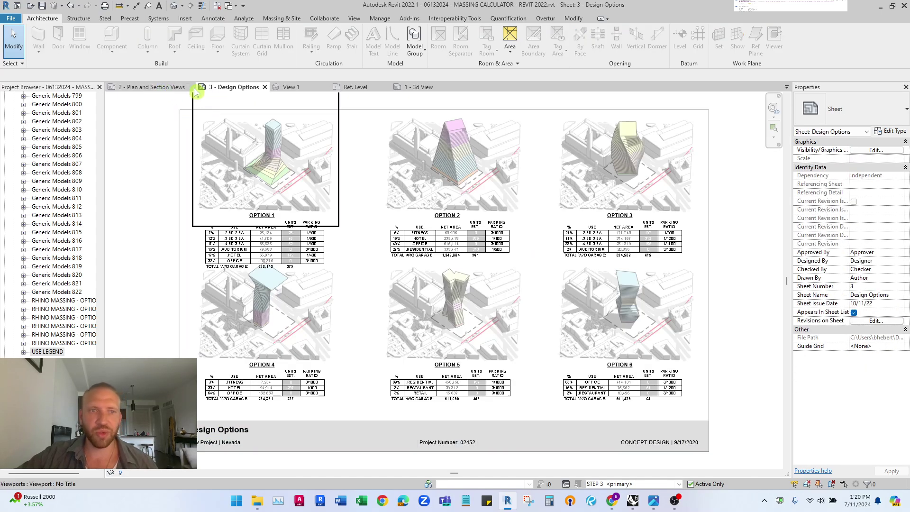
pyautogui.click(152, 89)
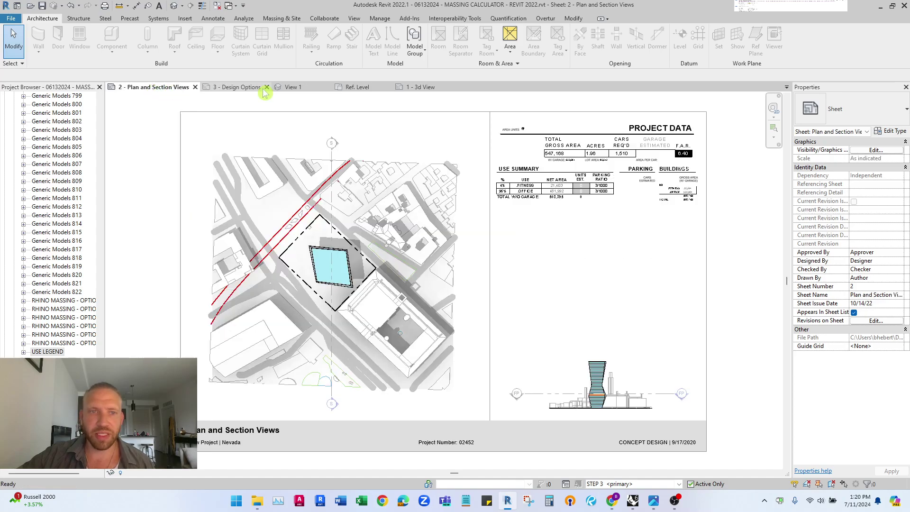
# Check the Design Options sheet and open sheet 1 - 3d View.
pyautogui.click(235, 87)
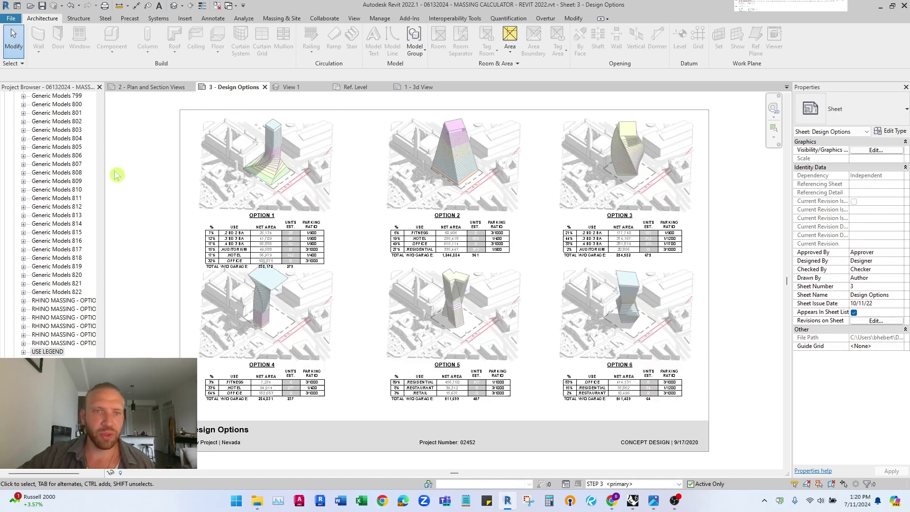
pyautogui.scroll(3, 94, 189)
pyautogui.scroll(-6, 99, 355)
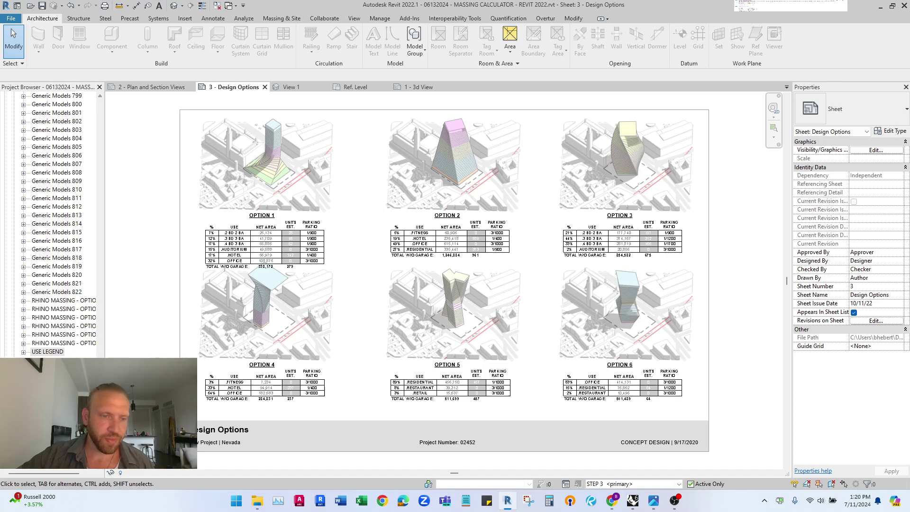
pyautogui.moveTo(99, 353); pyautogui.dragTo(108, 110)
pyautogui.doubleClick(43, 130)
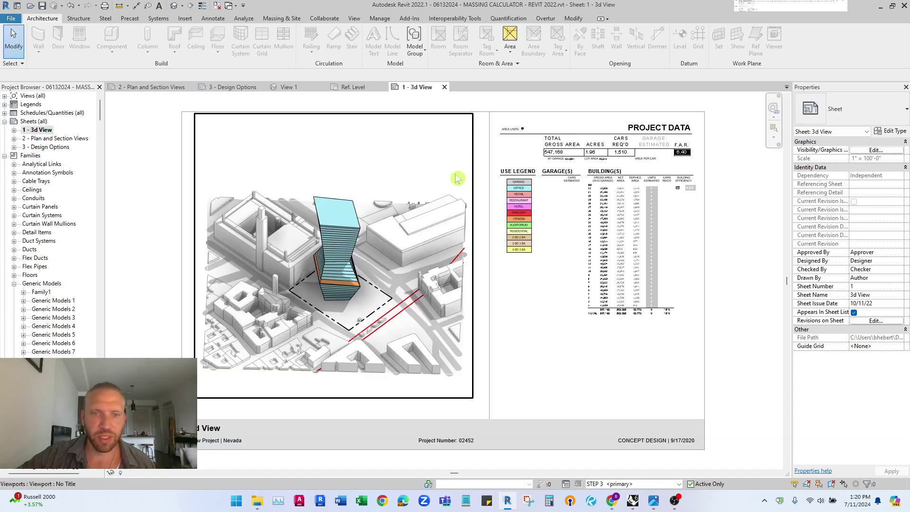
# Activate the 3D view placed on sheet 1 and reveal its hidden elements.
pyautogui.doubleClick(391, 160)
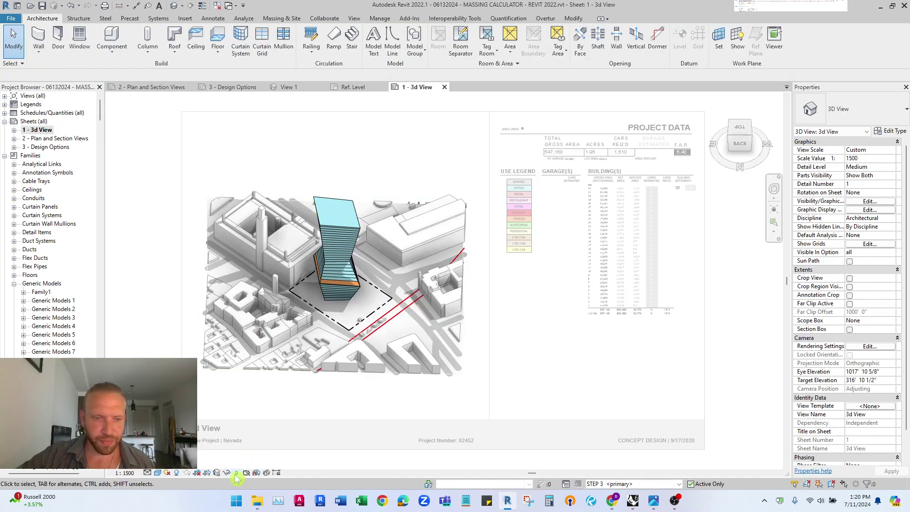
pyautogui.press('r')
pyautogui.press('h')
# Change the hidden mold over the tower to the RHINO MASSING - OPTION 1 type and deactivate the placed view.
pyautogui.click(382, 186)
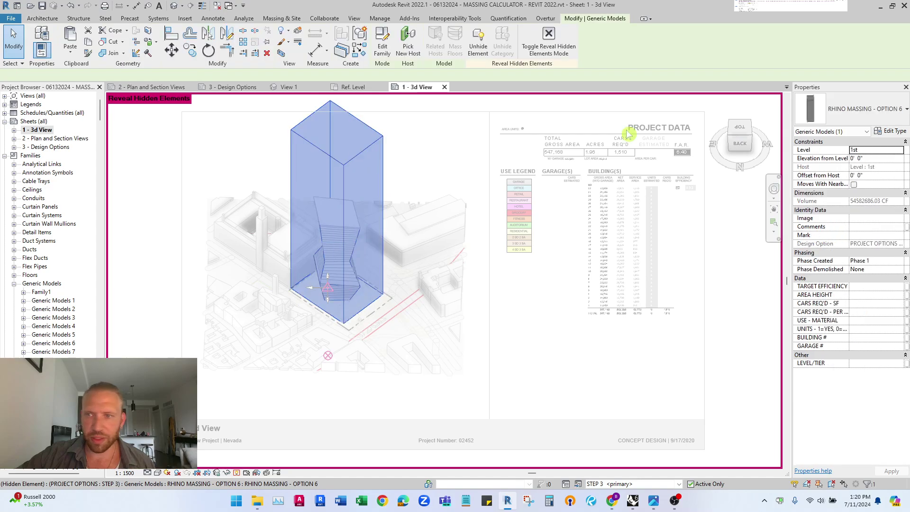
pyautogui.click(867, 109)
pyautogui.scroll(4, 827, 192)
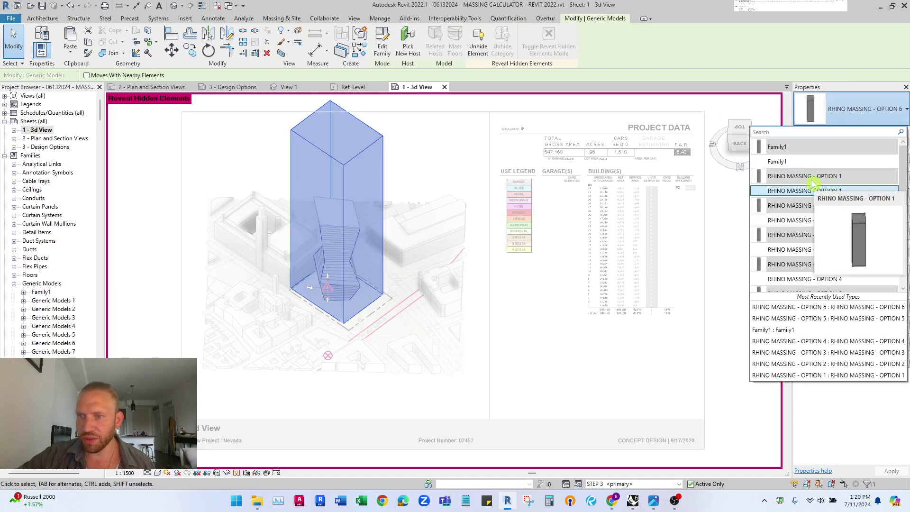
pyautogui.click(805, 192)
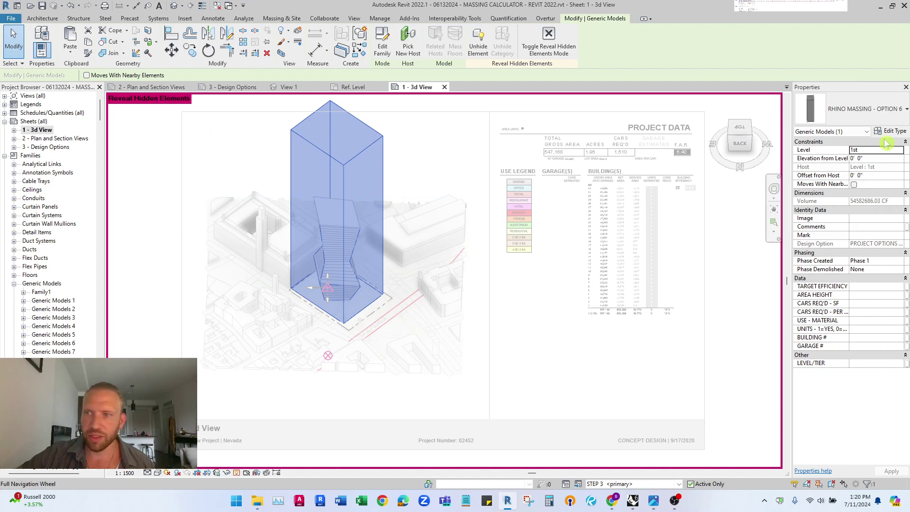
pyautogui.click(899, 108)
pyautogui.click(804, 193)
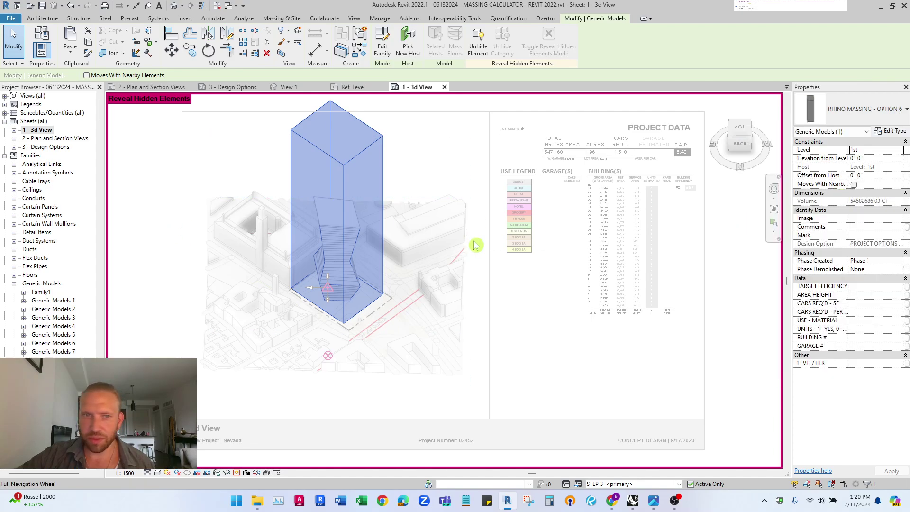
pyautogui.click(133, 216)
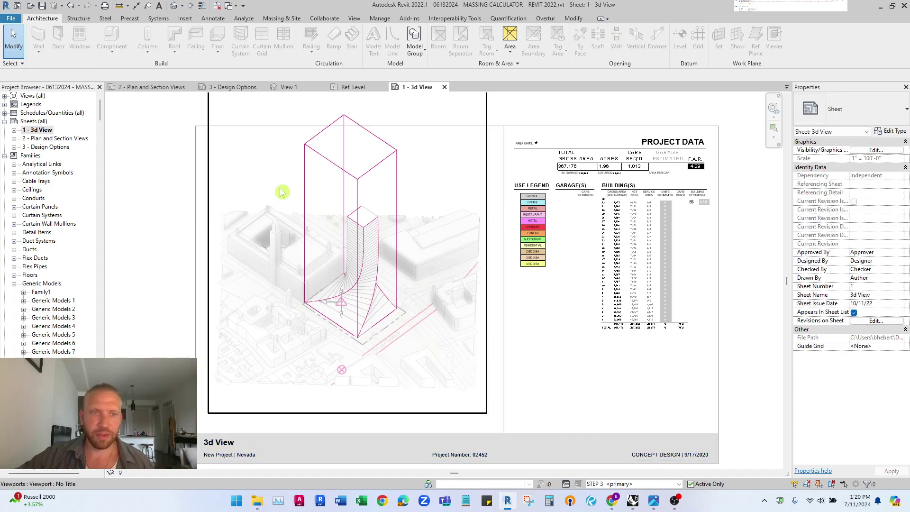
# Reactivate the placed 3D view, turn off the display of hidden elements, and return to the sheet.
pyautogui.doubleClick(341, 188)
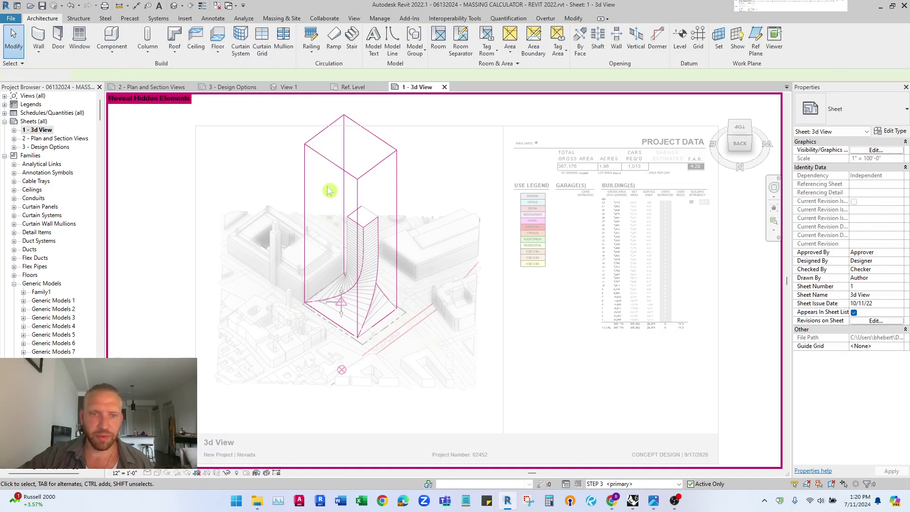
pyautogui.click(236, 473)
pyautogui.doubleClick(156, 239)
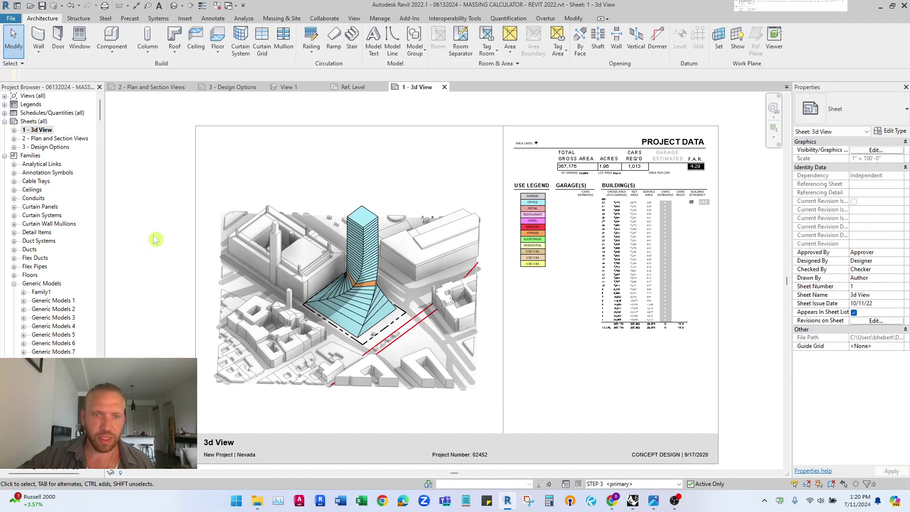